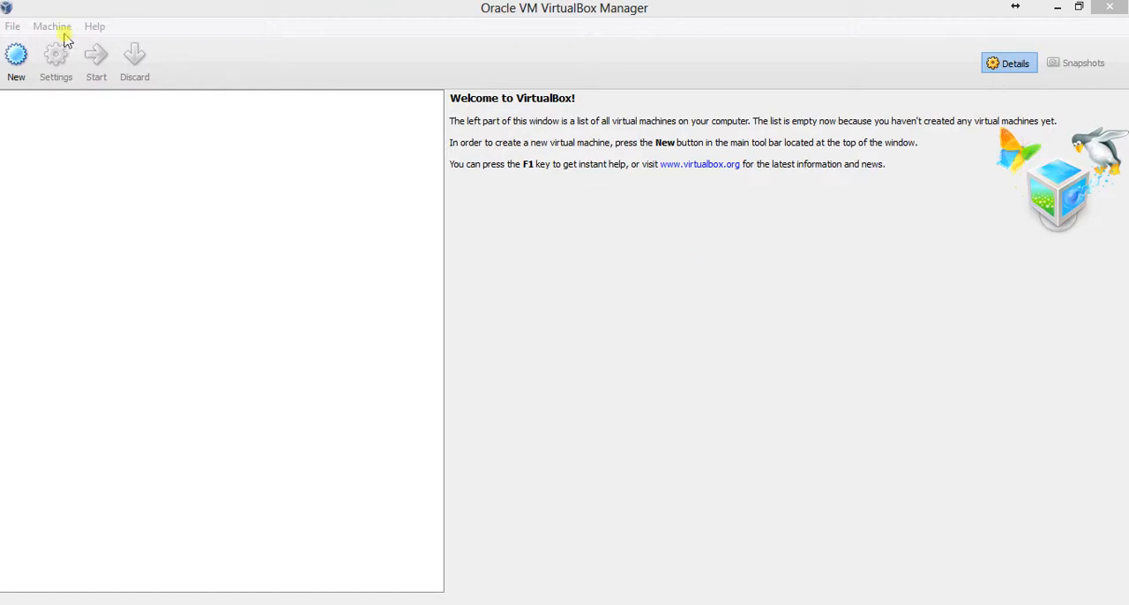
Start creating a new virtual machine and name it "MAC OS X Mountai Lion 10.7"
left_click(12, 65)
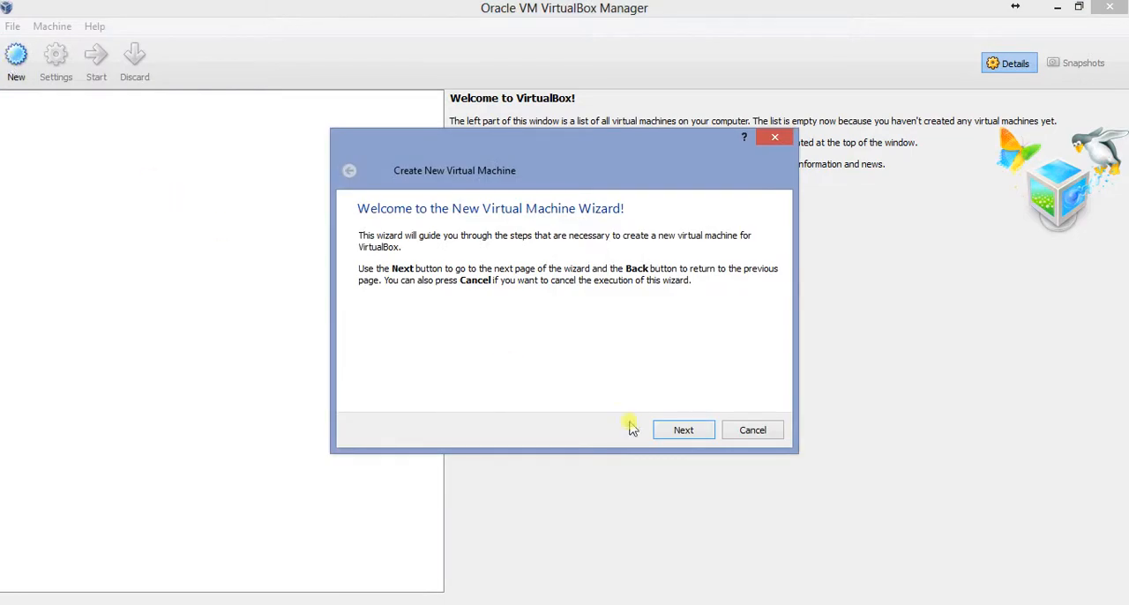
left_click(669, 431)
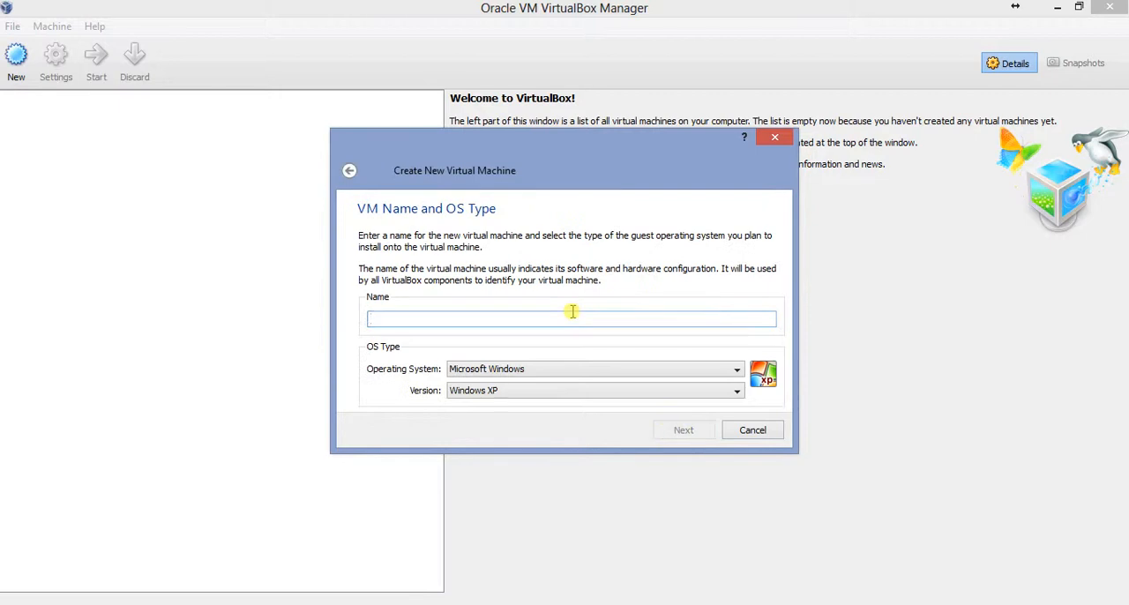
type("MAC O")
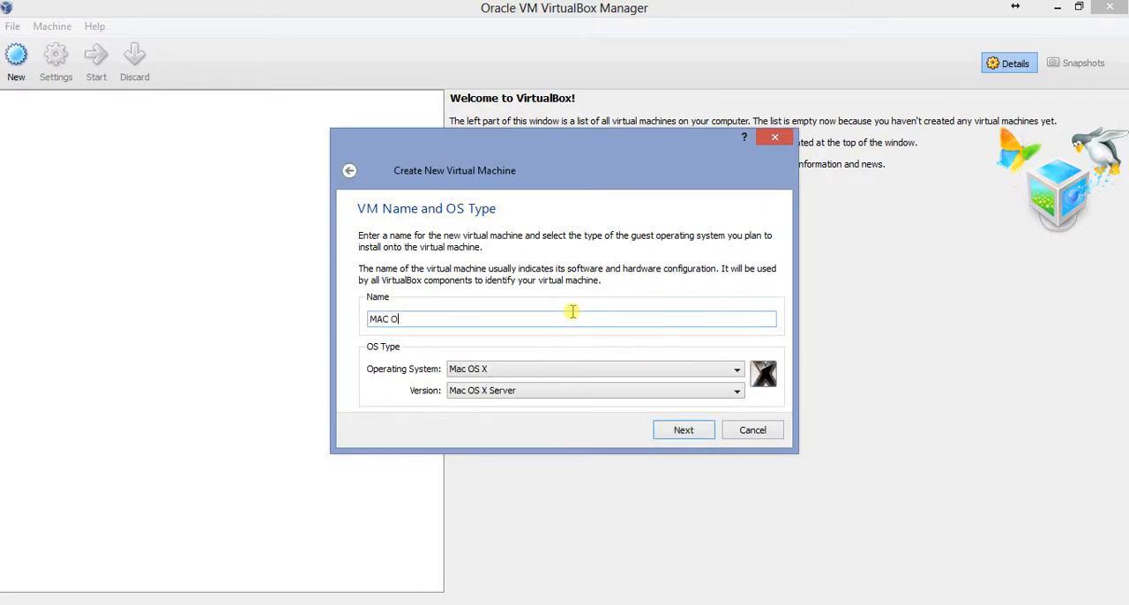
type("S X Mountai Lion 10.7")
Set the guest operating system to Mac OS X and its version to Mac OS X Server (64 bit)
left_click(581, 370)
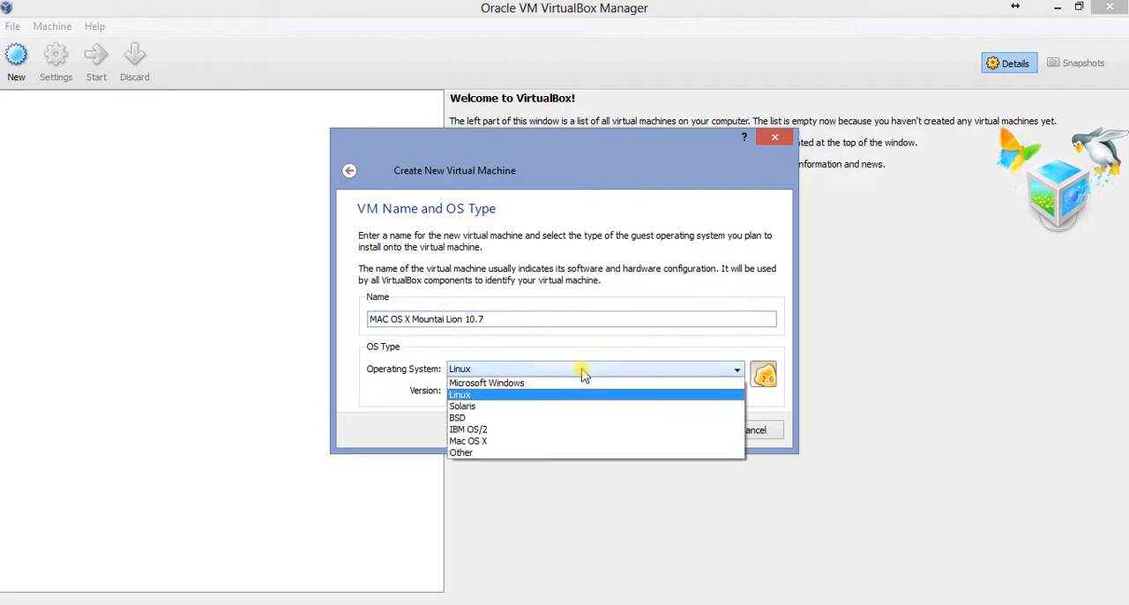
left_click(575, 440)
left_click(579, 394)
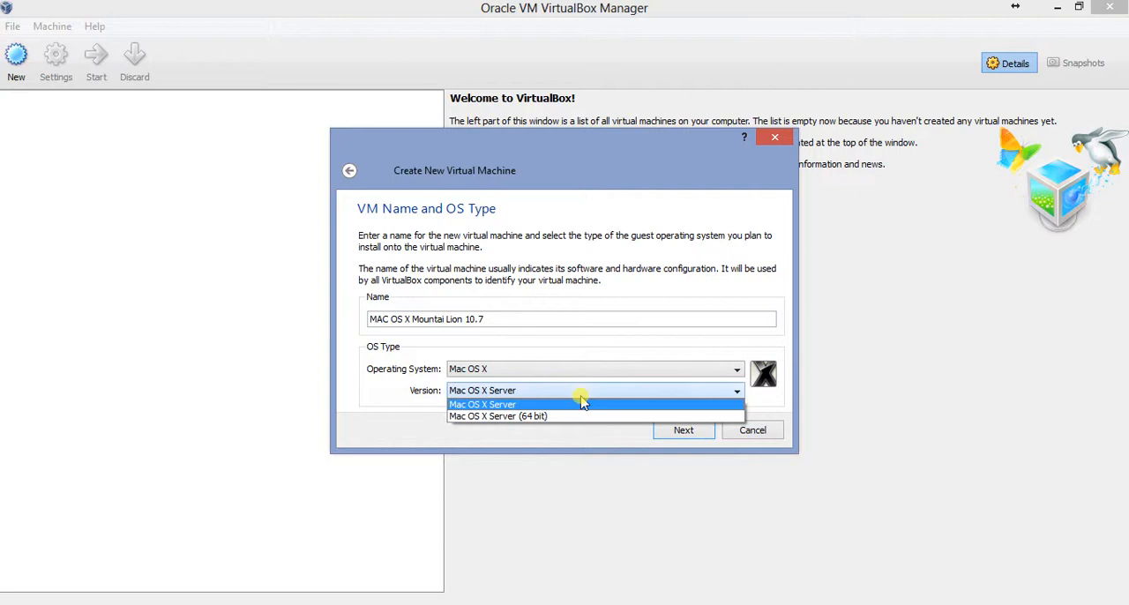
left_click(582, 417)
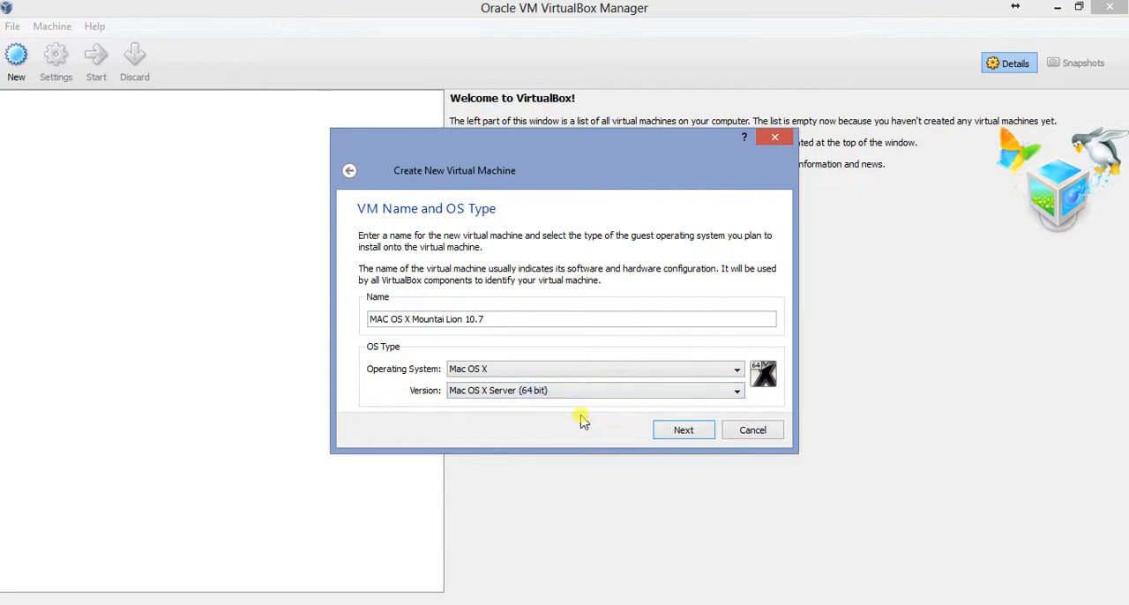
left_click(667, 429)
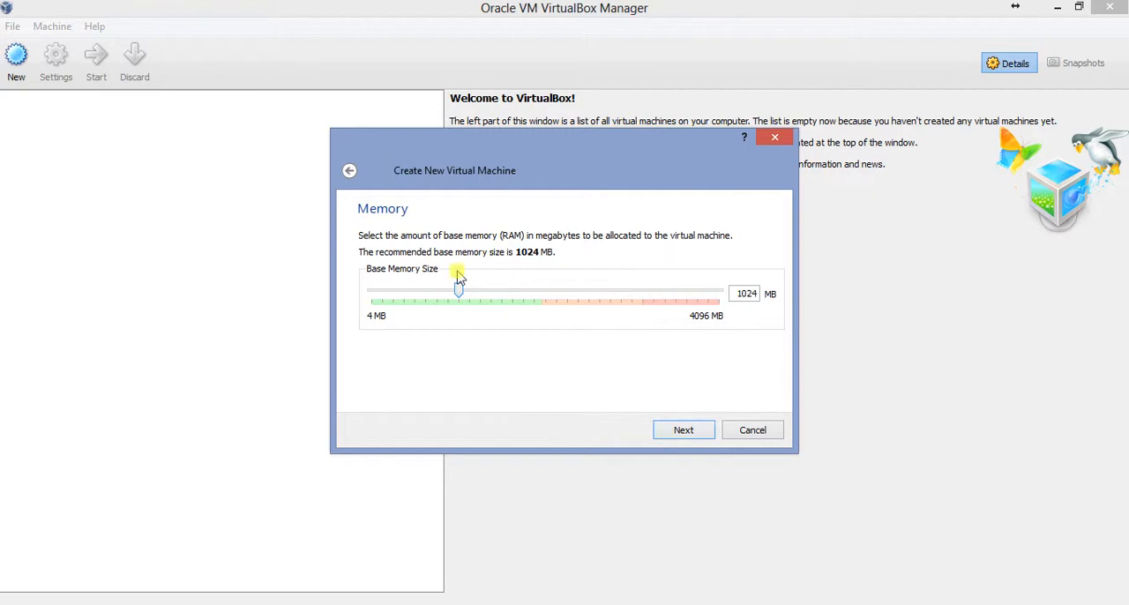
Allocate 2048 MB of base memory to the virtual machine
double_click(733, 293)
type("2048")
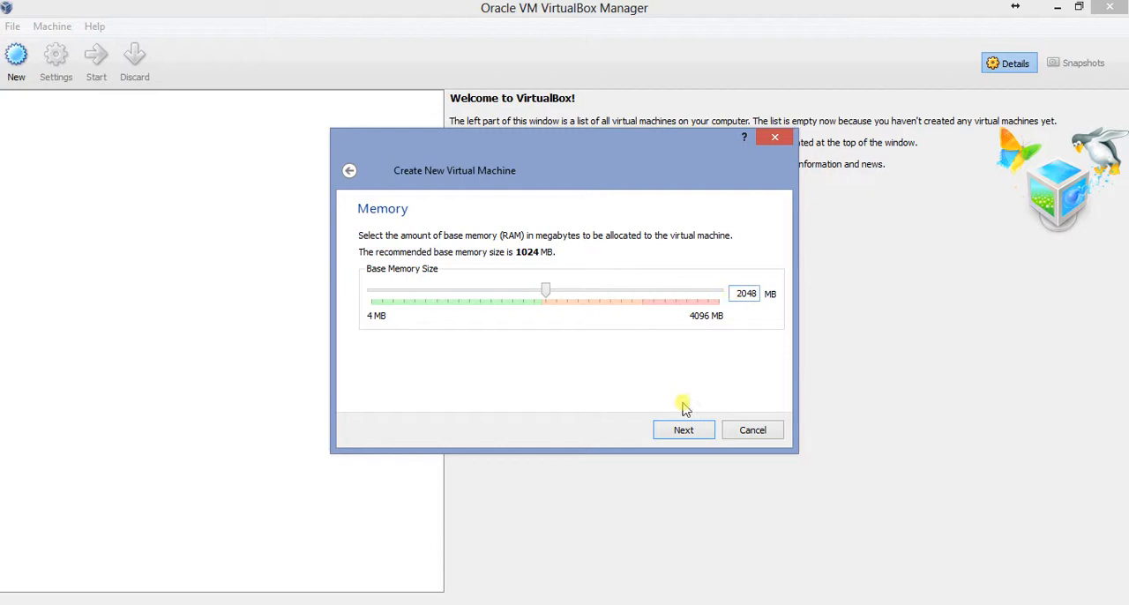
left_click(704, 429)
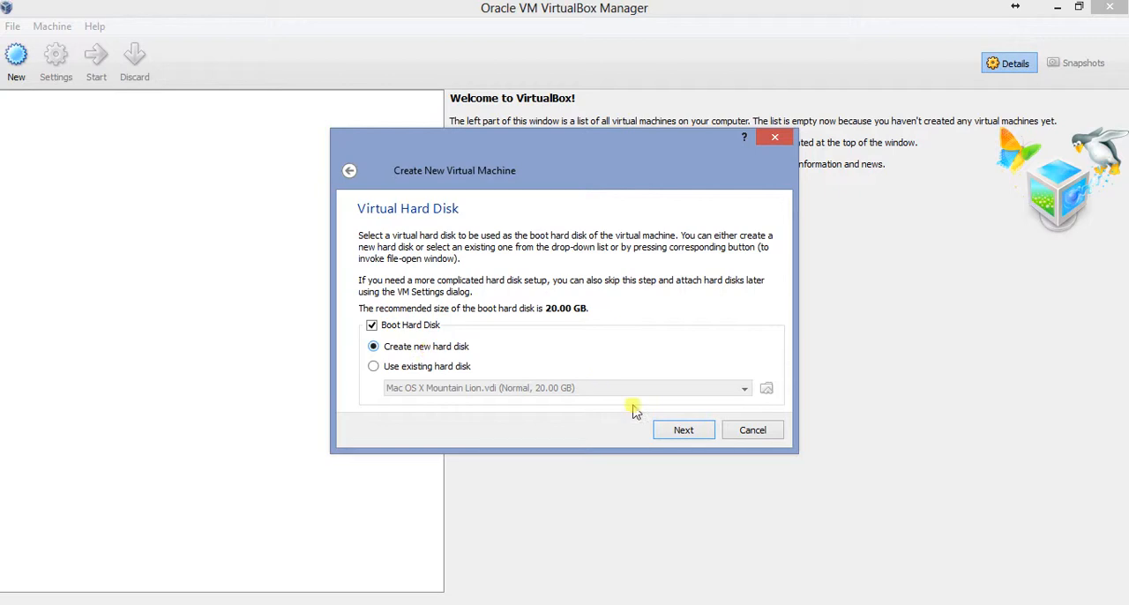
Set up a new boot hard disk with dynamically expanding storage and a size of 40.00 GB
left_click(679, 430)
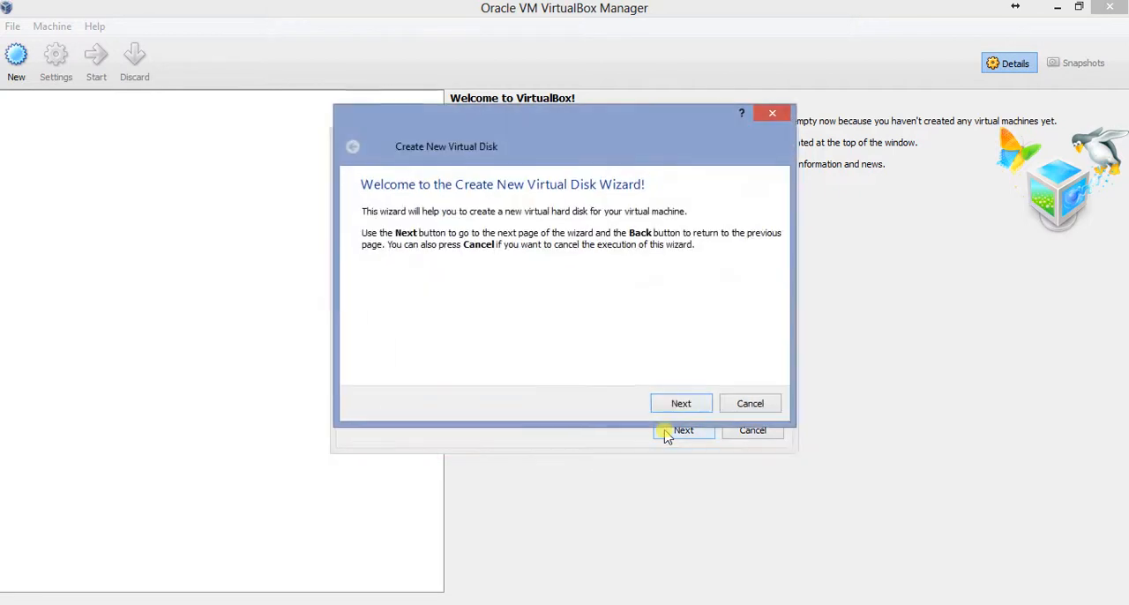
left_click(666, 405)
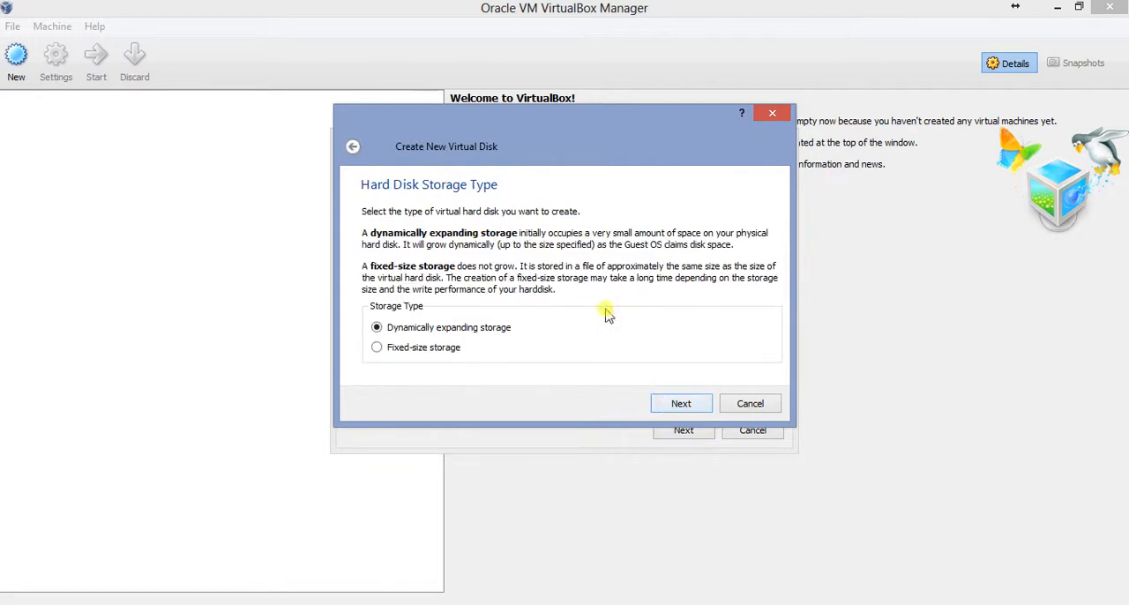
left_click(671, 407)
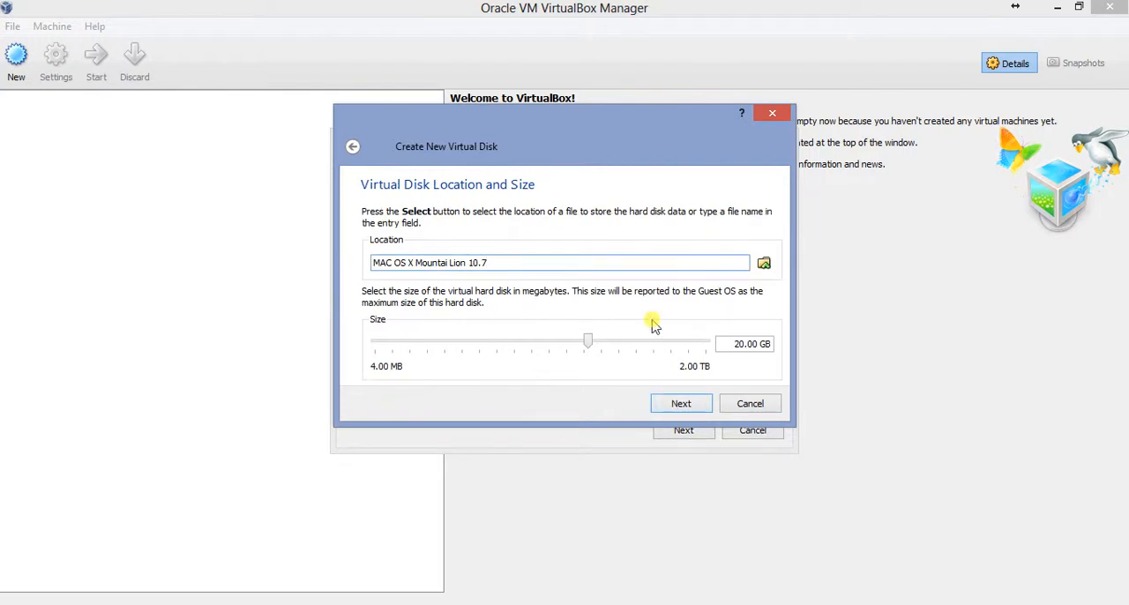
left_click_drag(730, 343, 739, 344)
type("4")
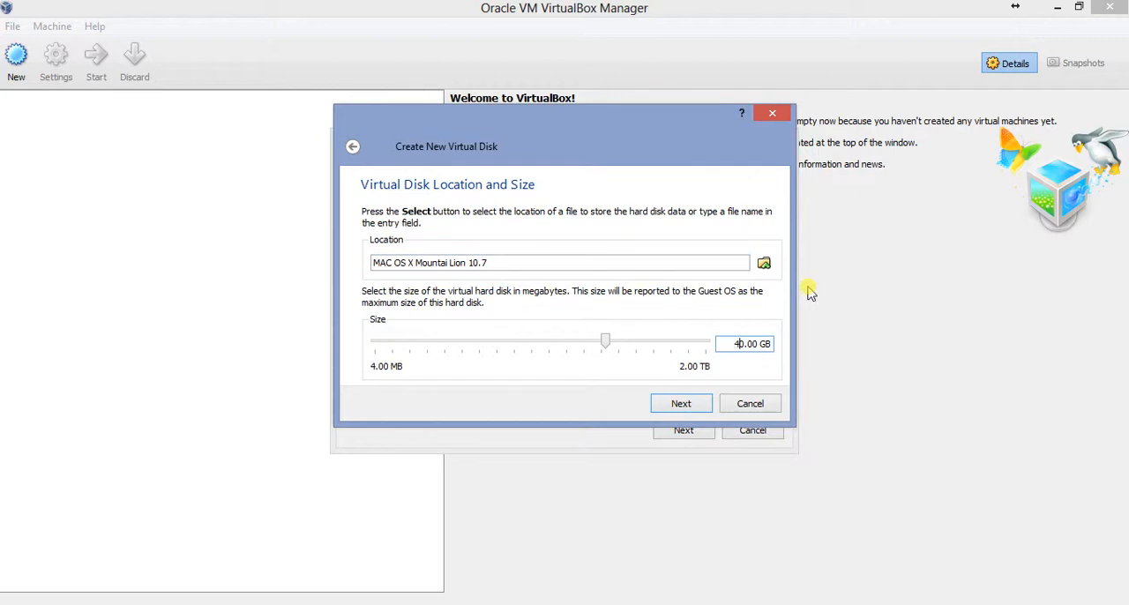
Choose the Mac OS X folder on the Seagate 3 (I:) drive as the location for the new disk image
left_click(763, 265)
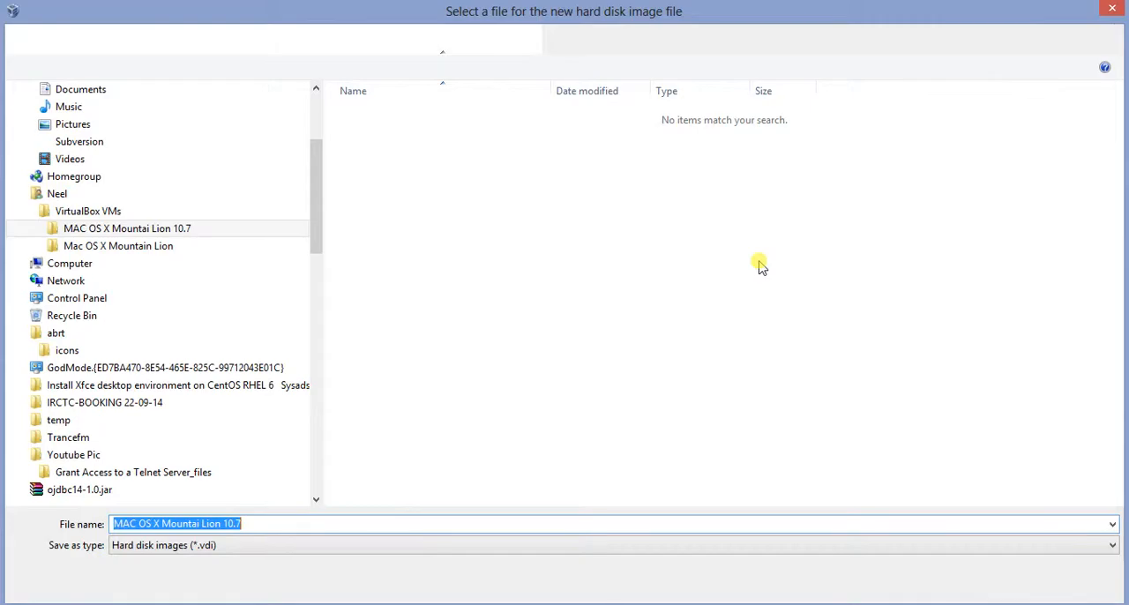
key("ctrl+x")
key("ctrl+v")
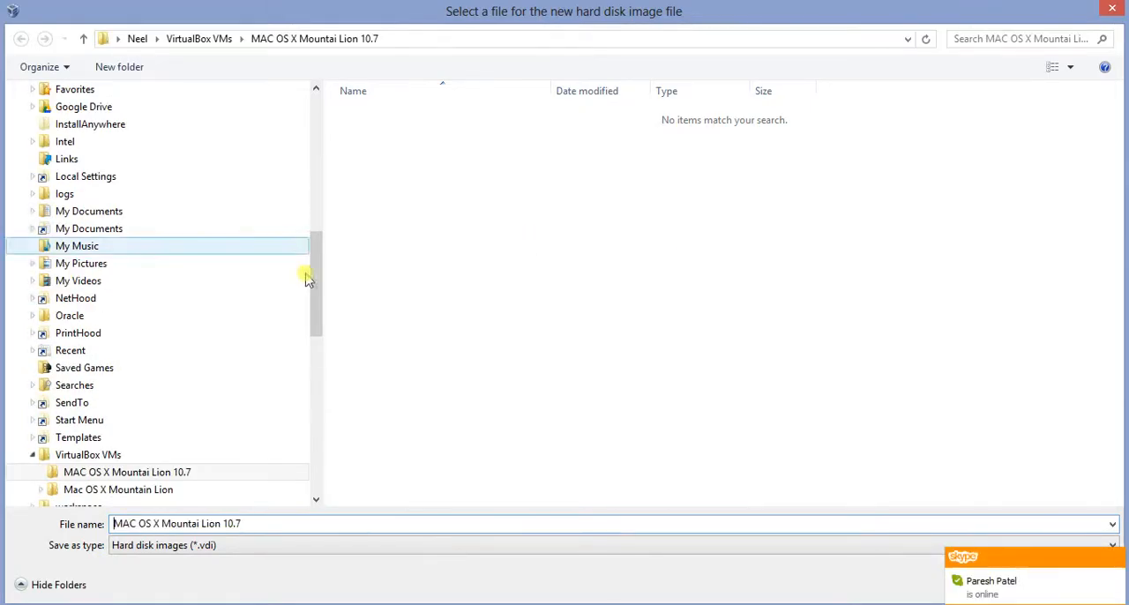
key("ctrl+a")
key("BackSpace")
left_click_drag(319, 302, 315, 402)
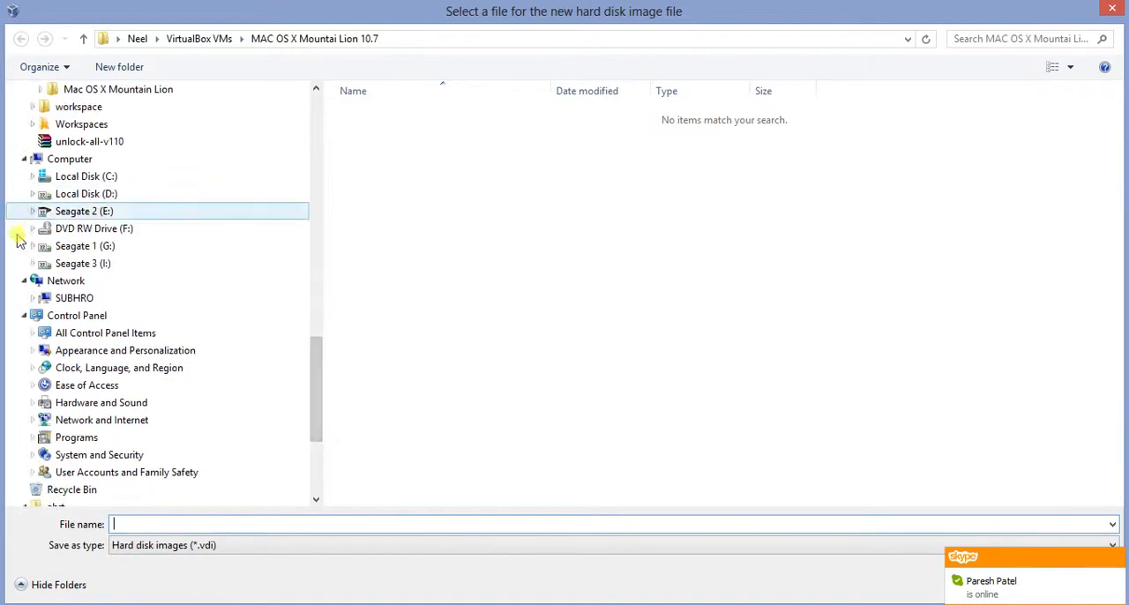
left_click(32, 264)
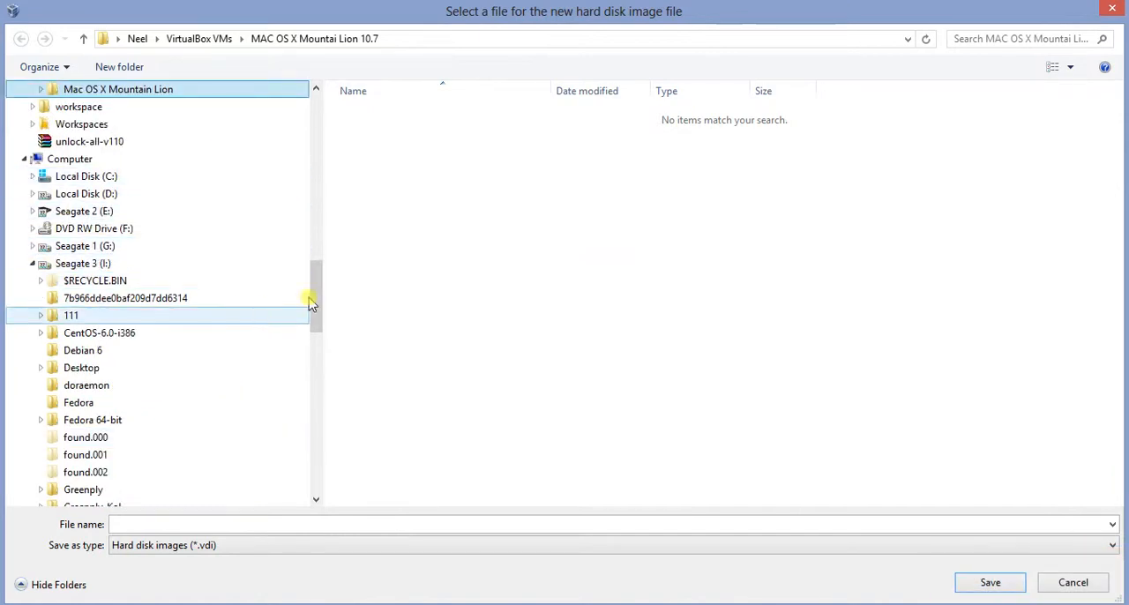
left_click_drag(317, 301, 321, 374)
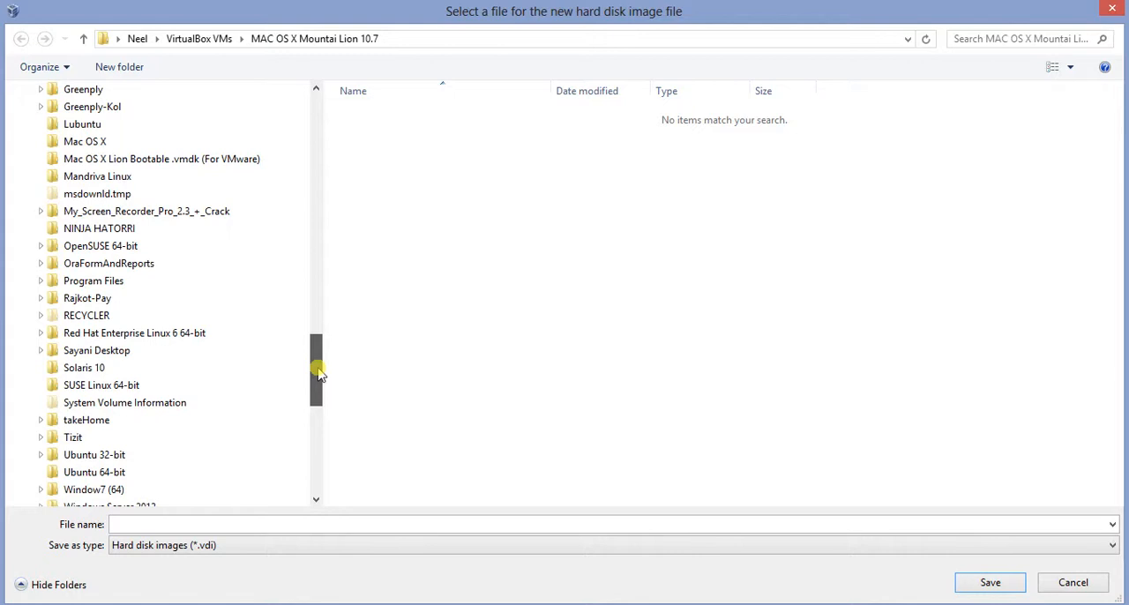
left_click(88, 145)
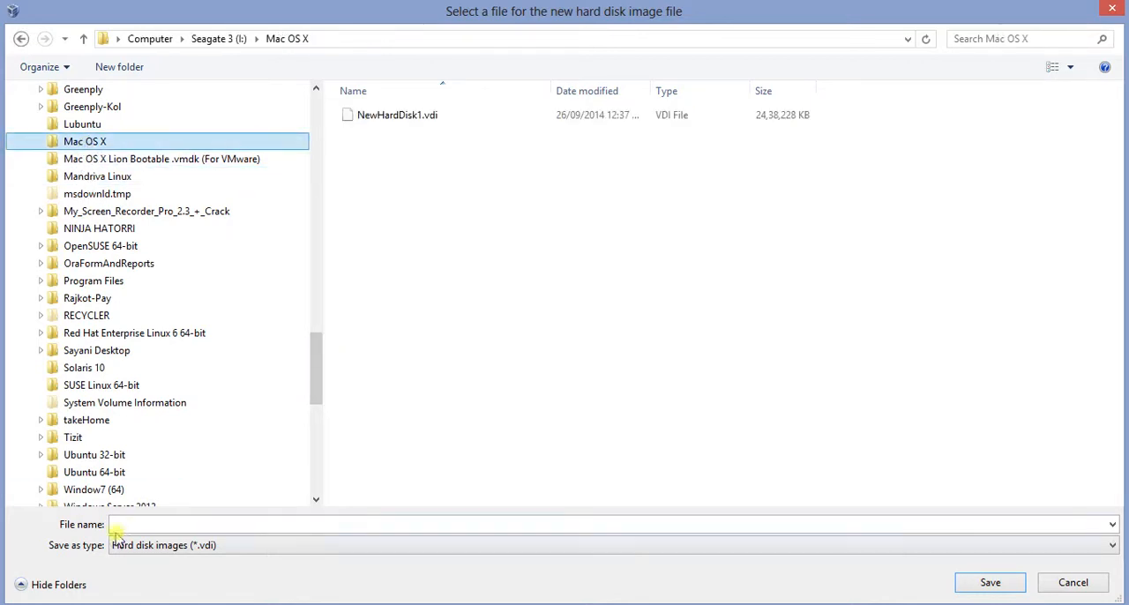
Name the disk image file "MAC OS X Mountai Lion 10.7" and save the location choice
left_click(151, 524)
type("MAC OS X Mountai Lion 10.7")
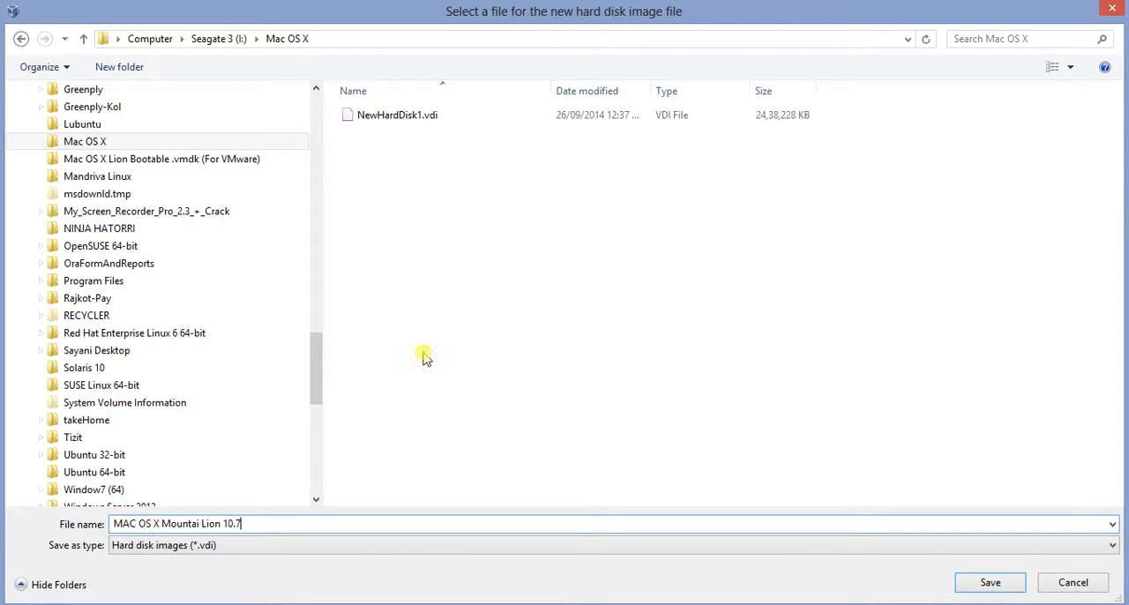
left_click(402, 118)
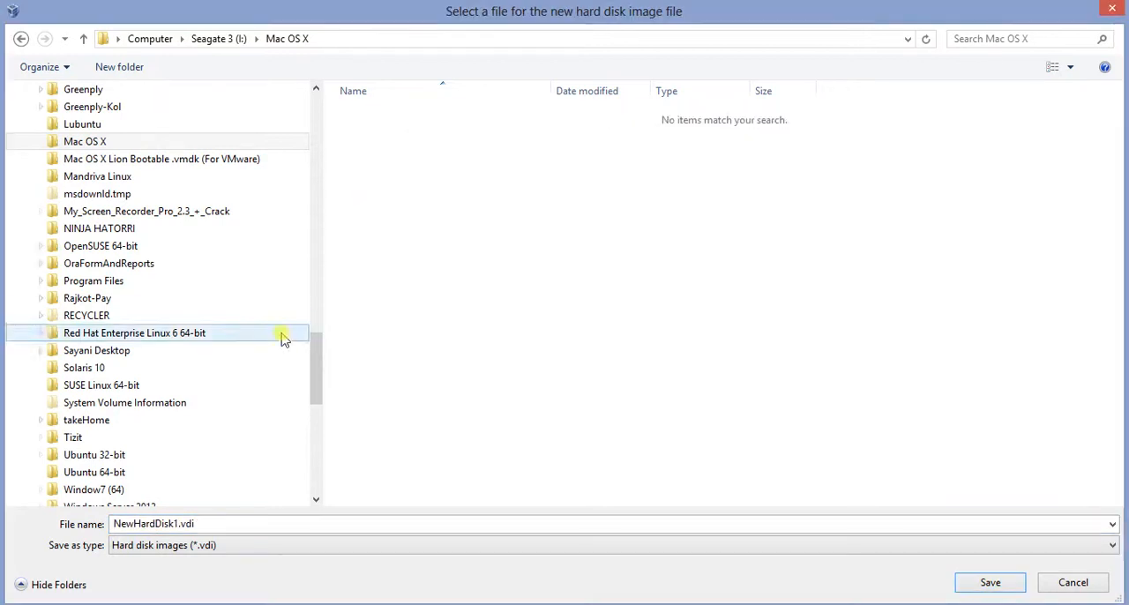
double_click(212, 524)
key("ctrl+v")
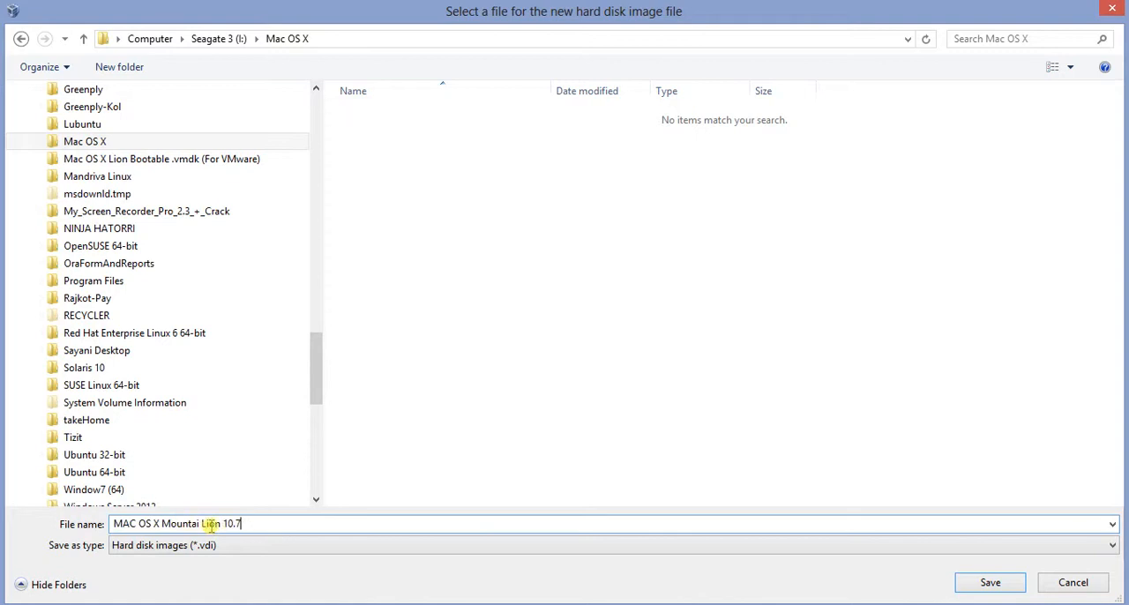
left_click(989, 584)
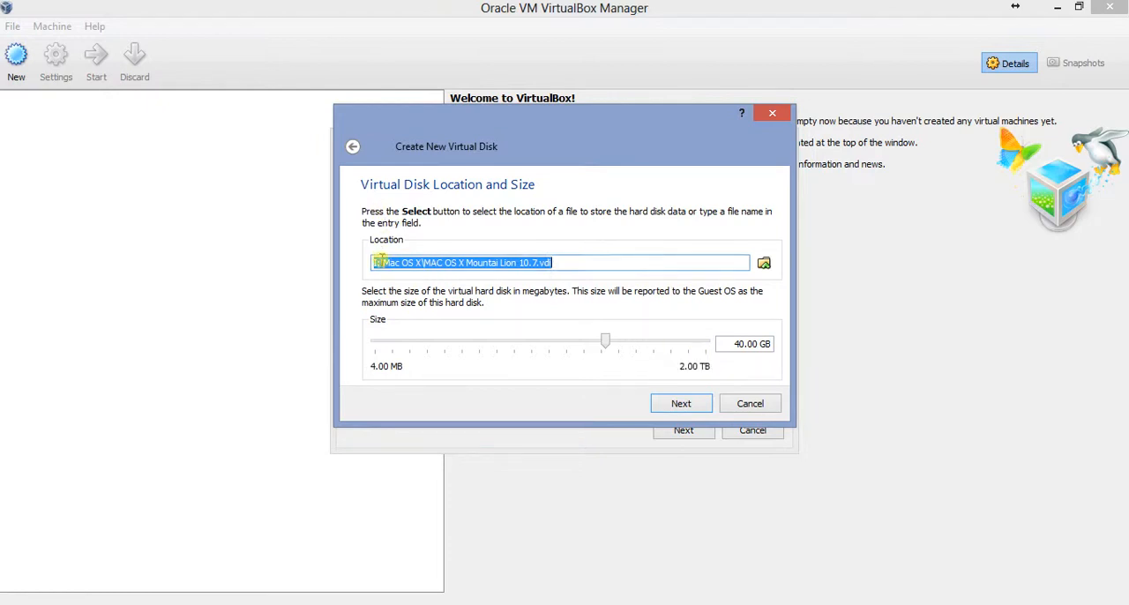
Accept the disk location and size, then finish creating the virtual disk and the virtual machine
left_click(377, 262)
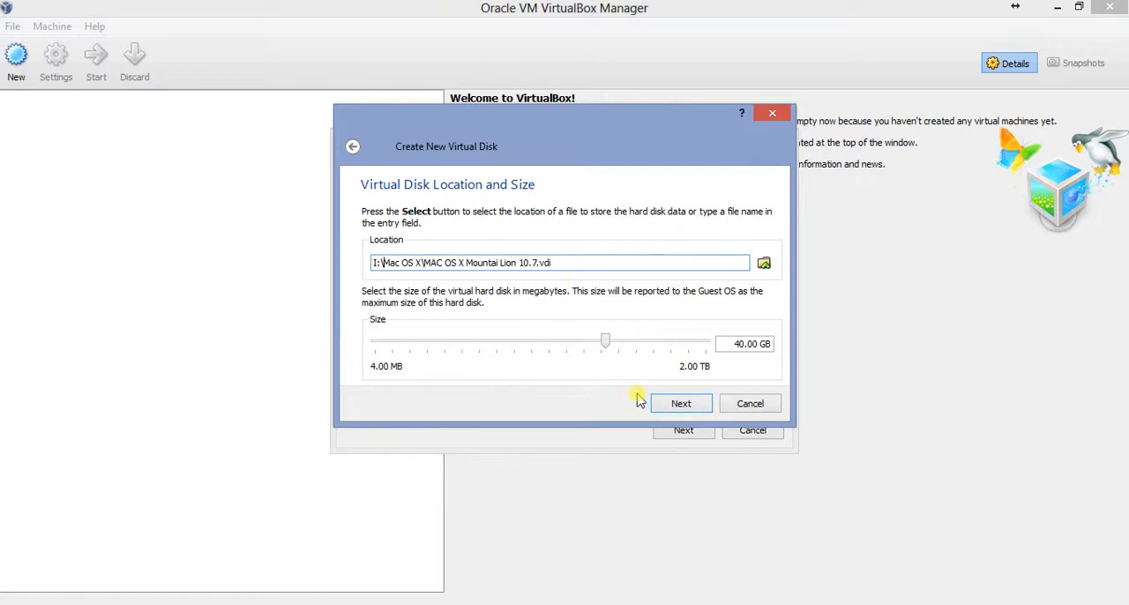
left_click(675, 407)
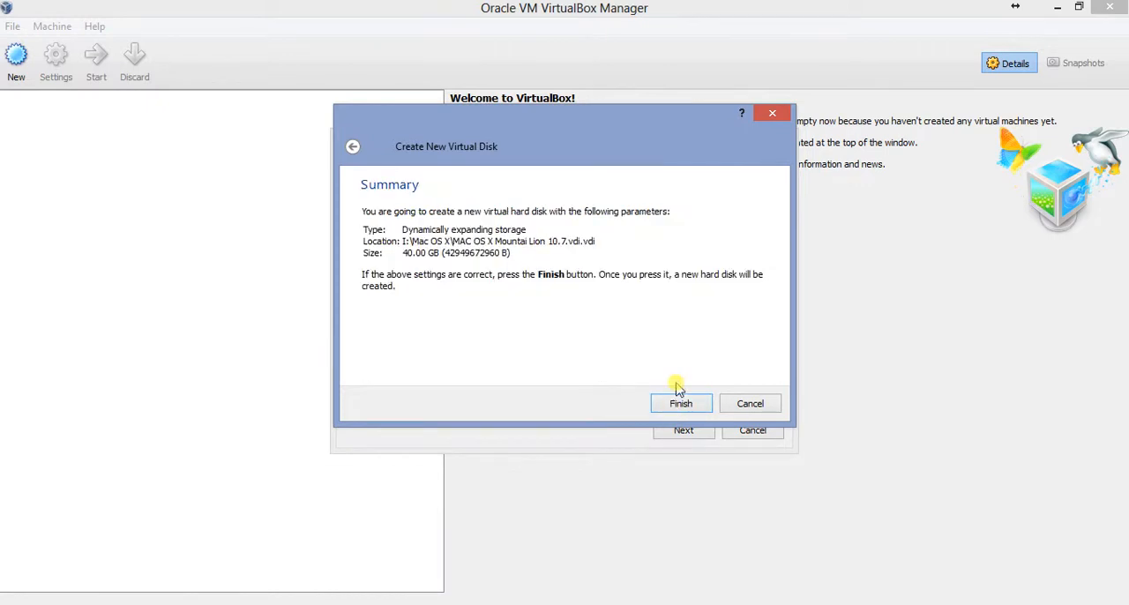
left_click(681, 406)
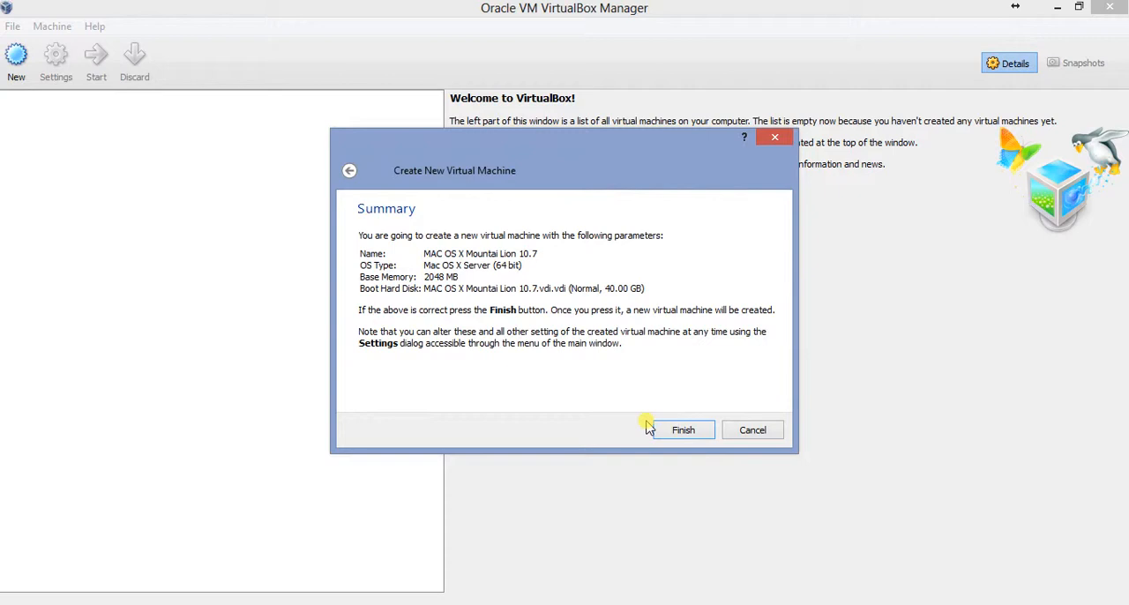
left_click(675, 432)
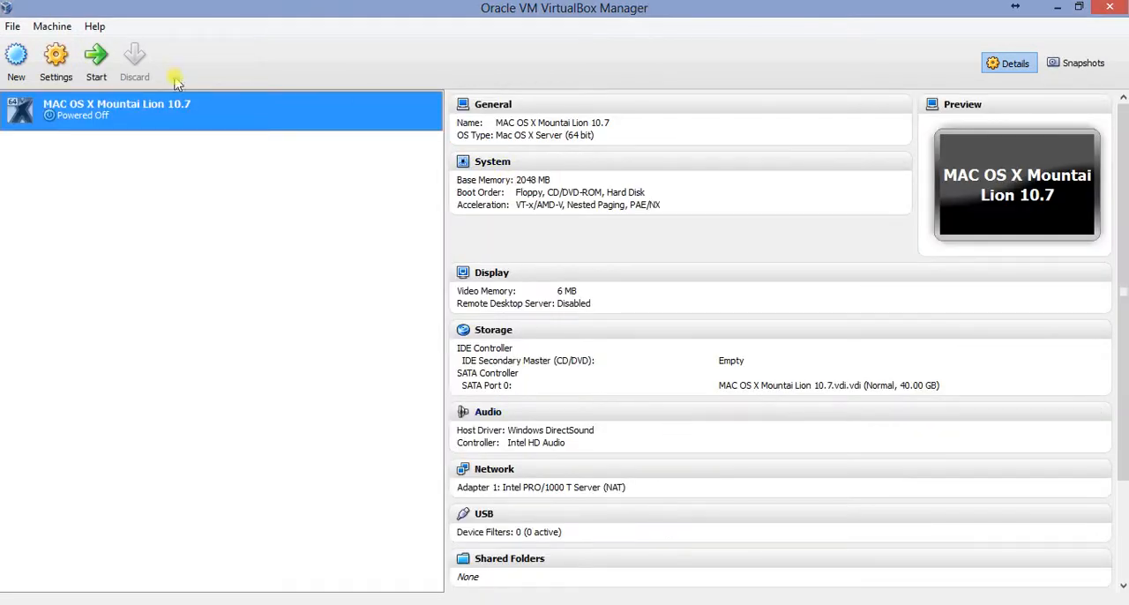
Open the new virtual machine's settings and review its advanced and description options in the General category
left_click(57, 71)
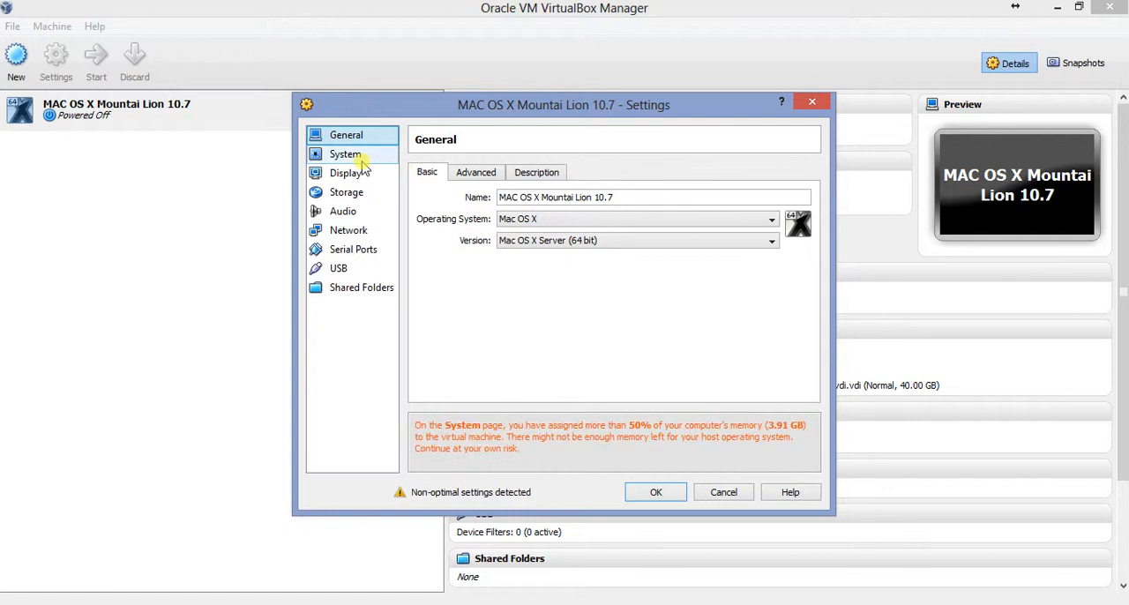
left_click(463, 173)
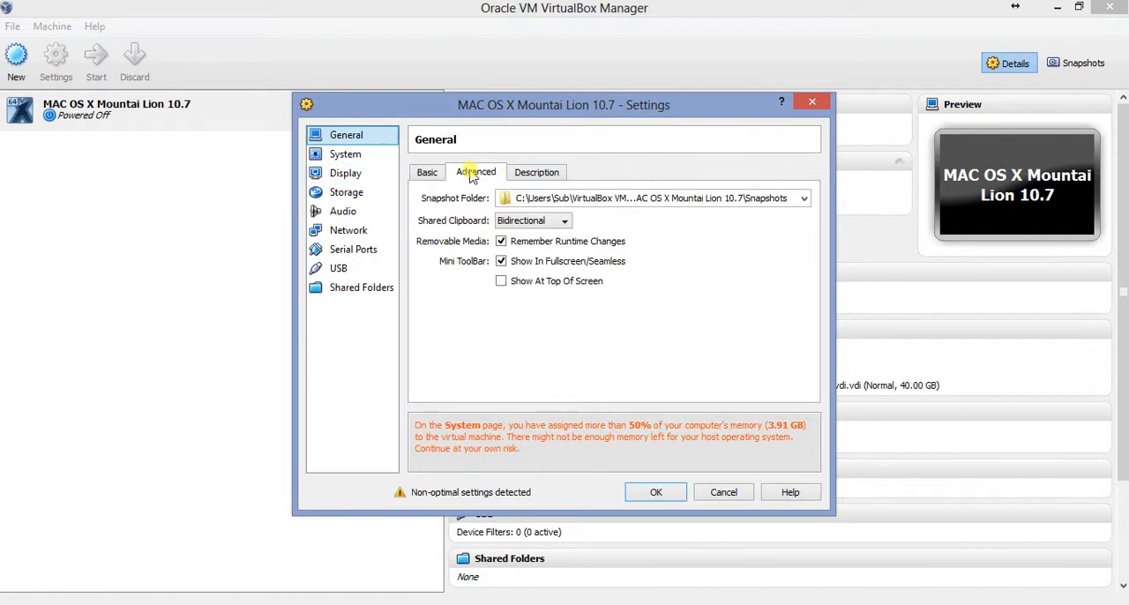
left_click(520, 176)
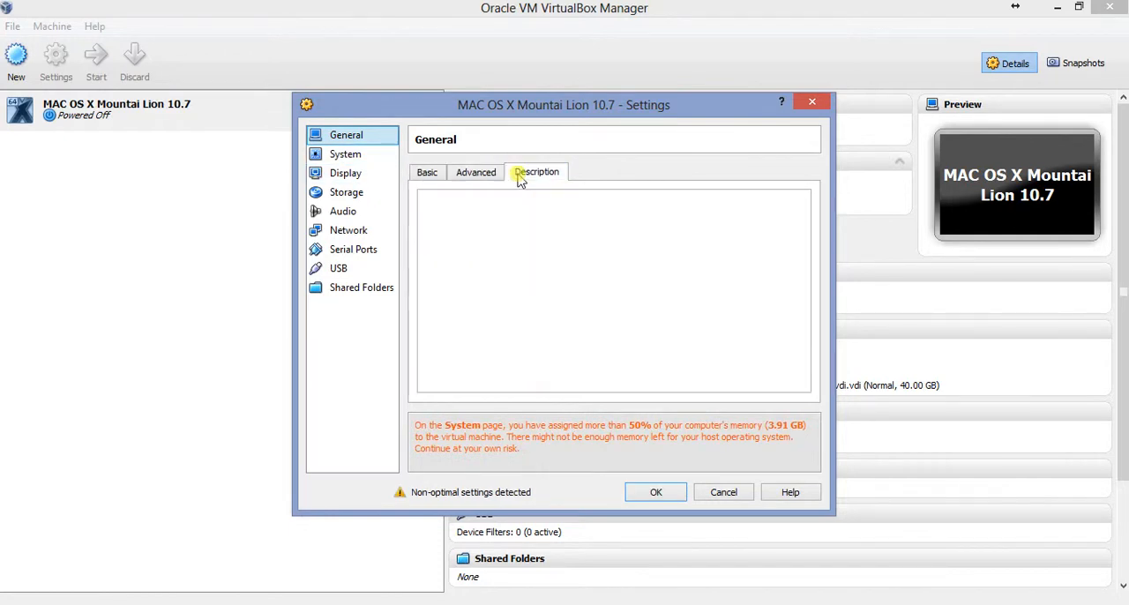
left_click(458, 177)
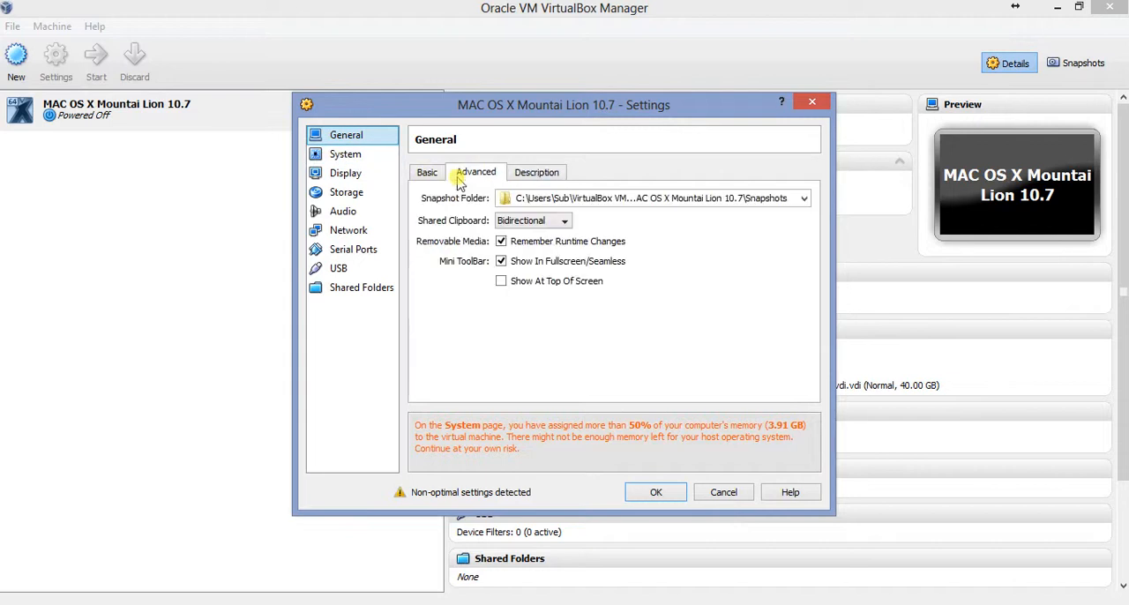
Disable EFI in the system's motherboard settings and check the processor and acceleration options
left_click(335, 156)
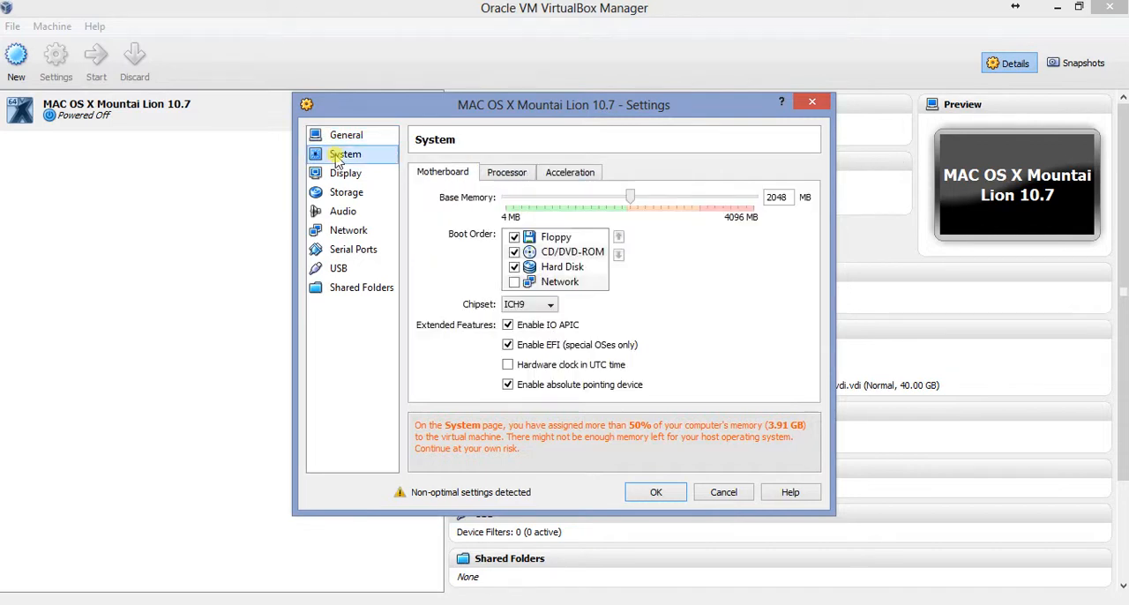
left_click(508, 346)
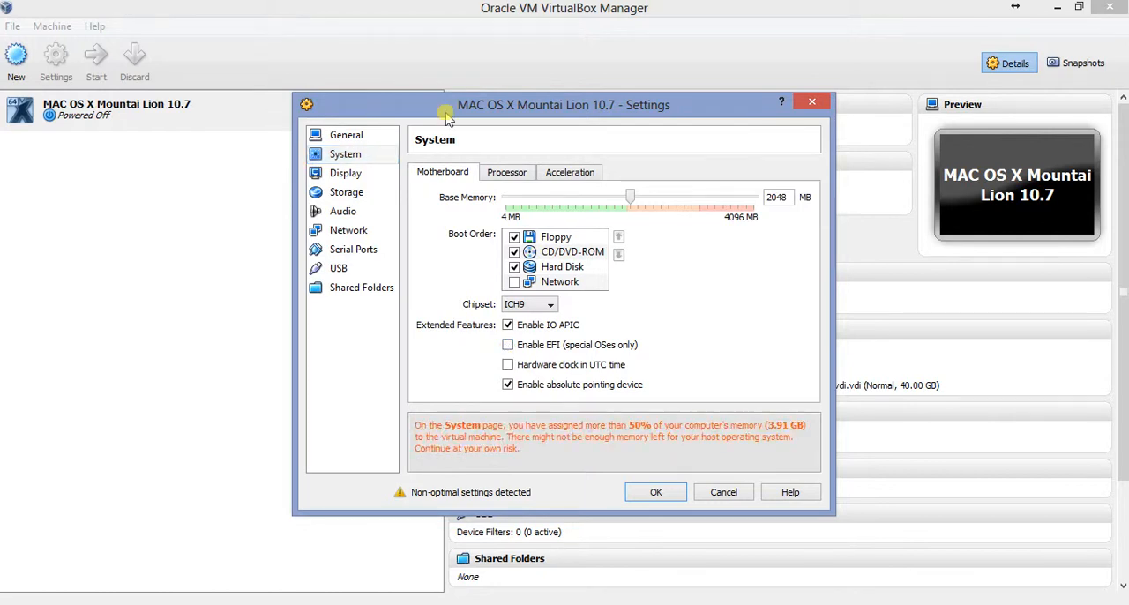
left_click(496, 175)
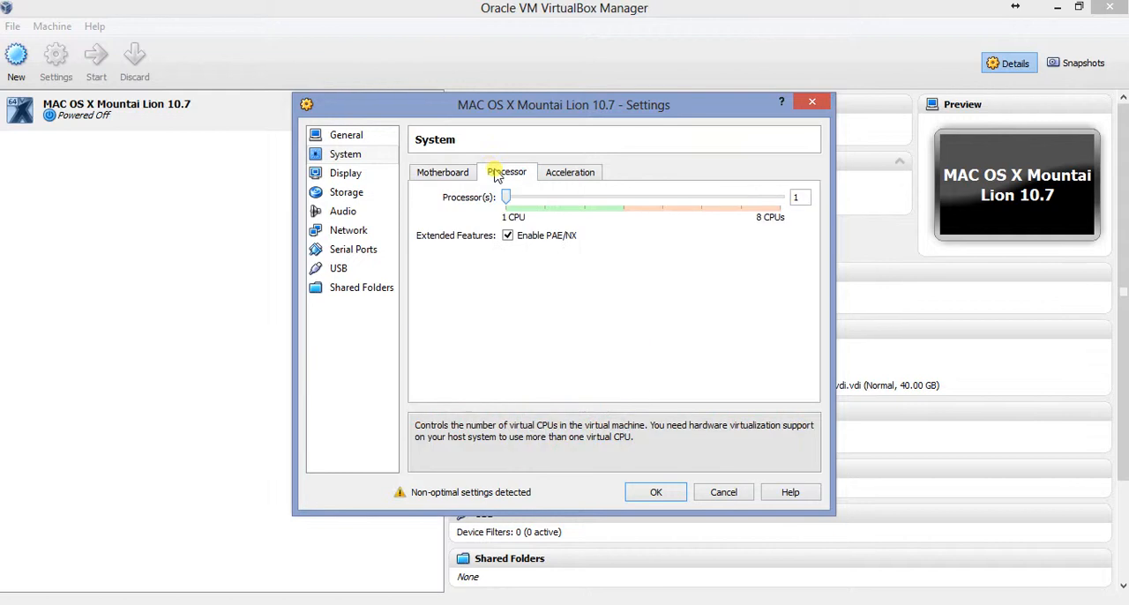
left_click(551, 172)
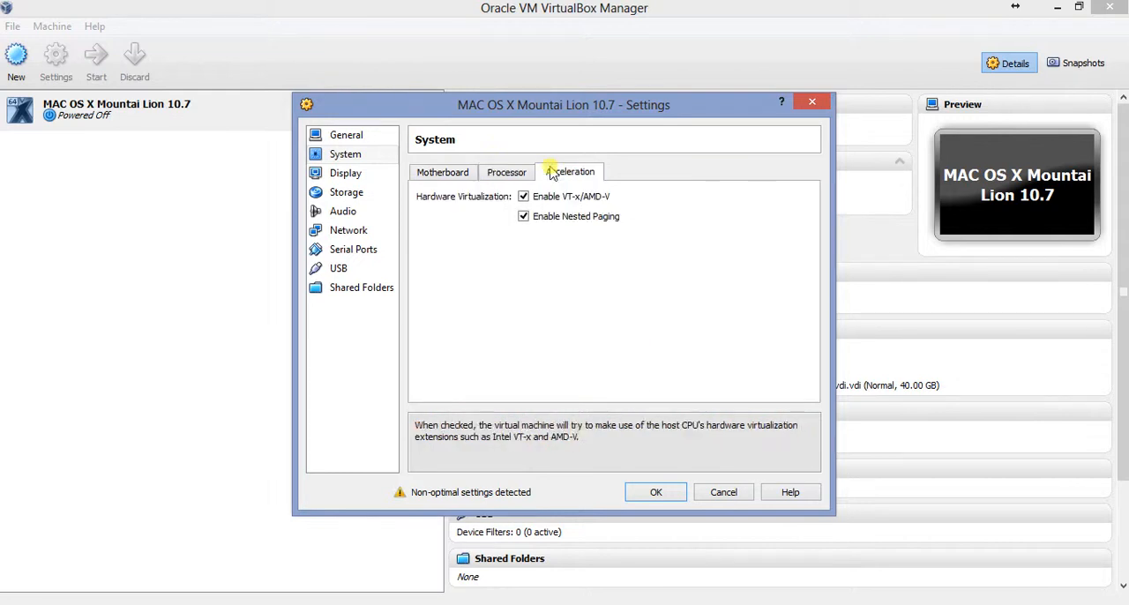
Check the display settings and add a CD/DVD drive to the IDE Controller, choosing to insert a virtual disk
left_click(351, 175)
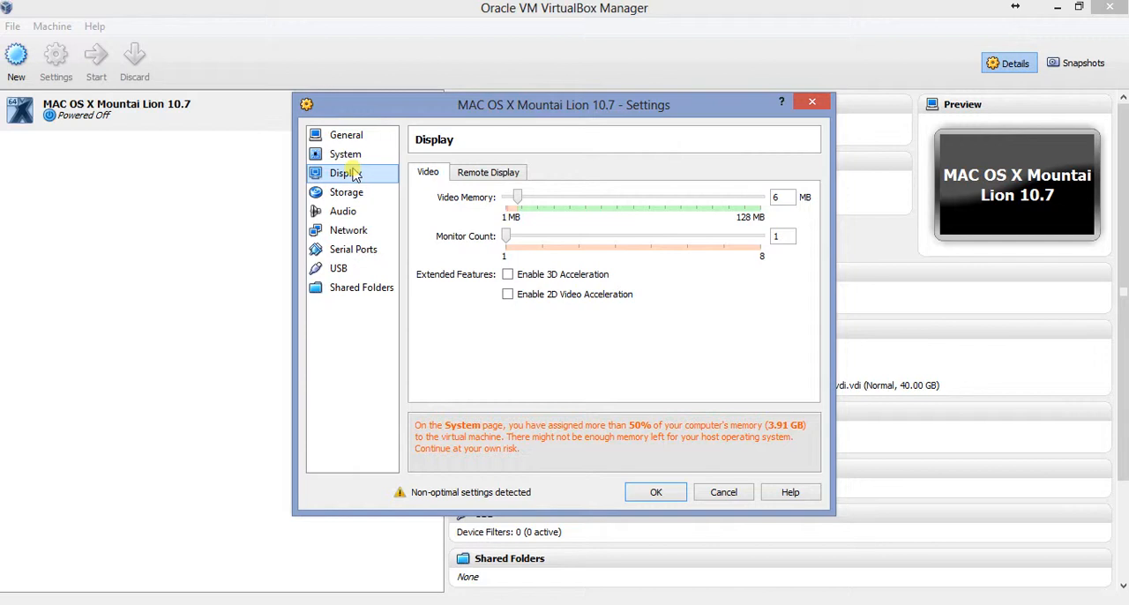
left_click(346, 193)
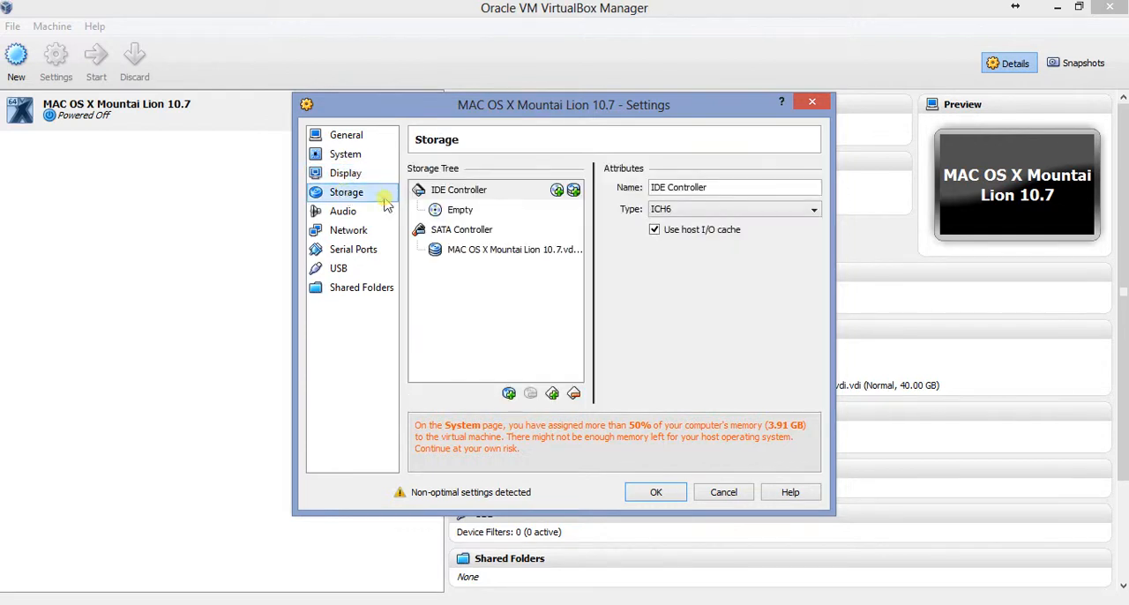
left_click(455, 190)
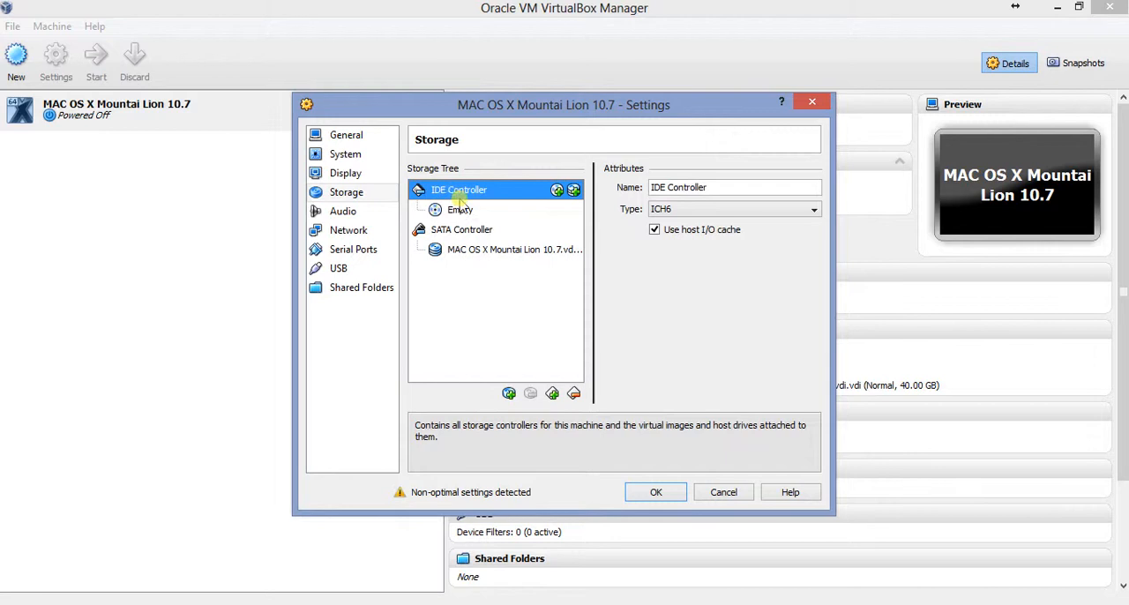
left_click(557, 192)
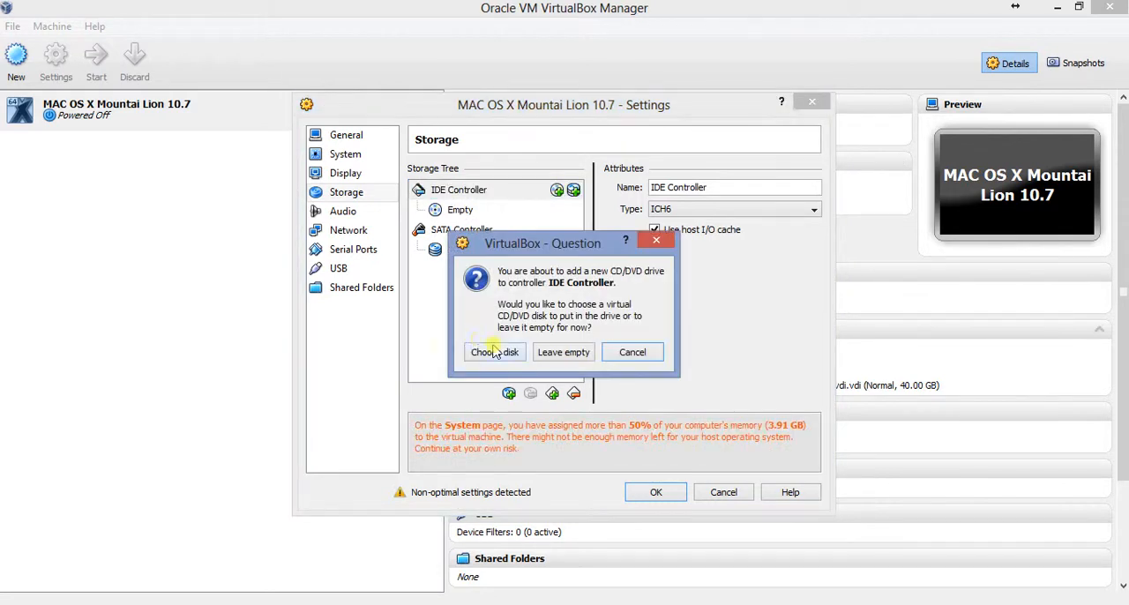
left_click(494, 352)
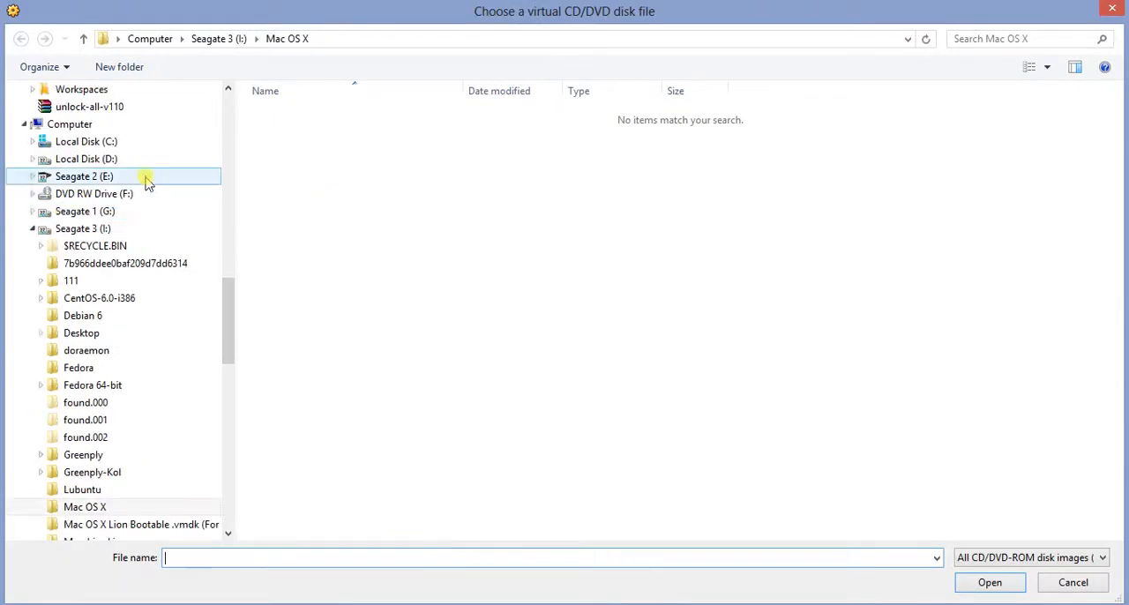
Load the "Mac OS X 10.7 Install DVD" ISO from Seagate 1 (G:), Software, "Mac OS X 10.7 Lion bootable DVD for Intel PCs", and save the settings
left_click(33, 214)
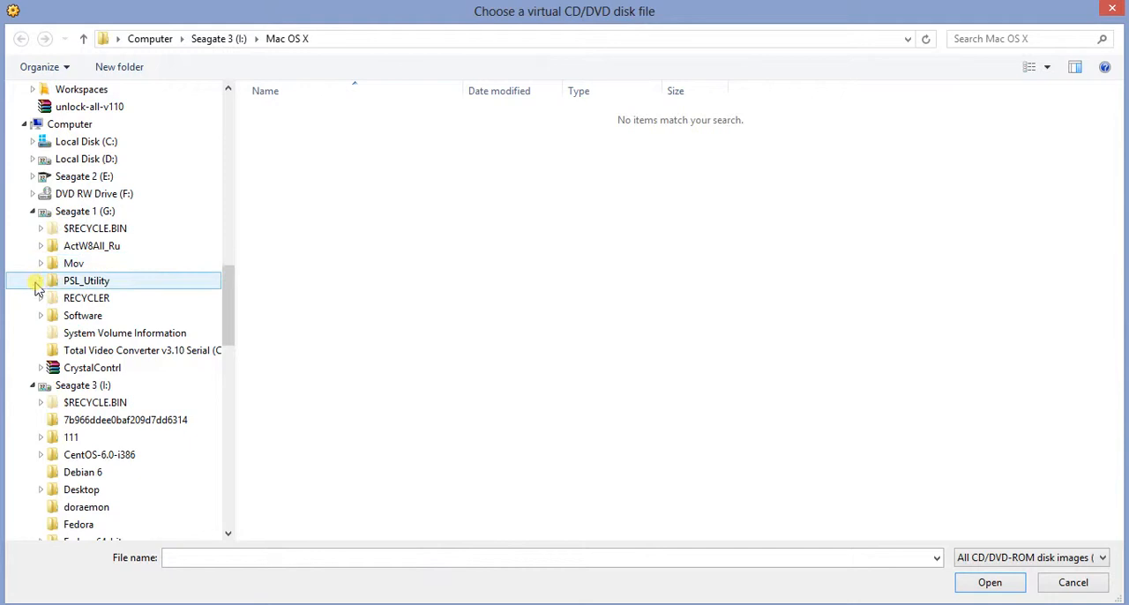
left_click(41, 316)
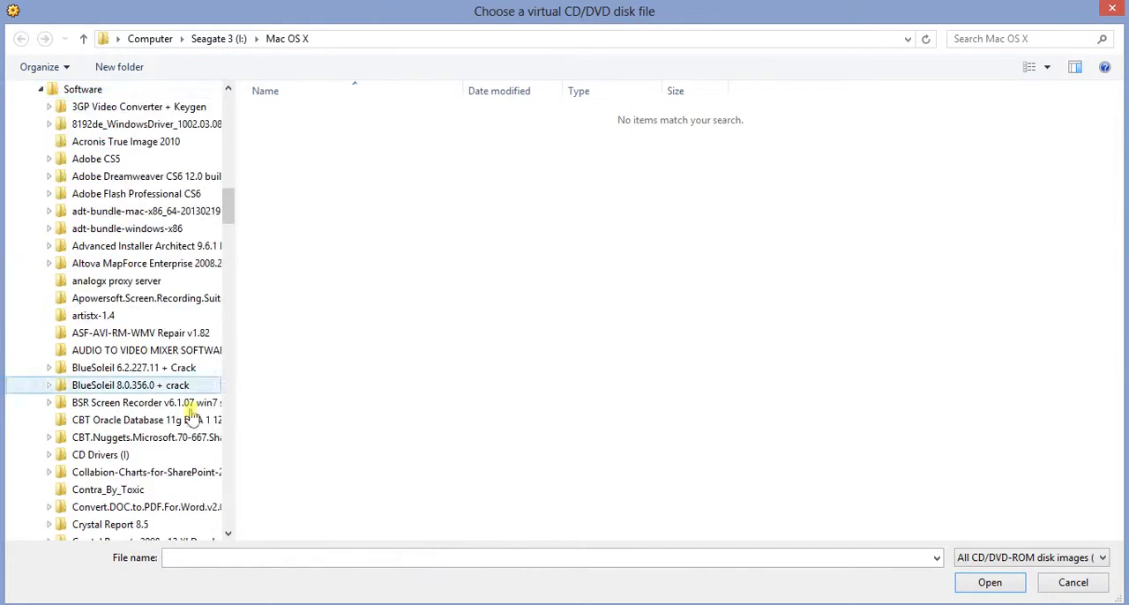
left_click(230, 505)
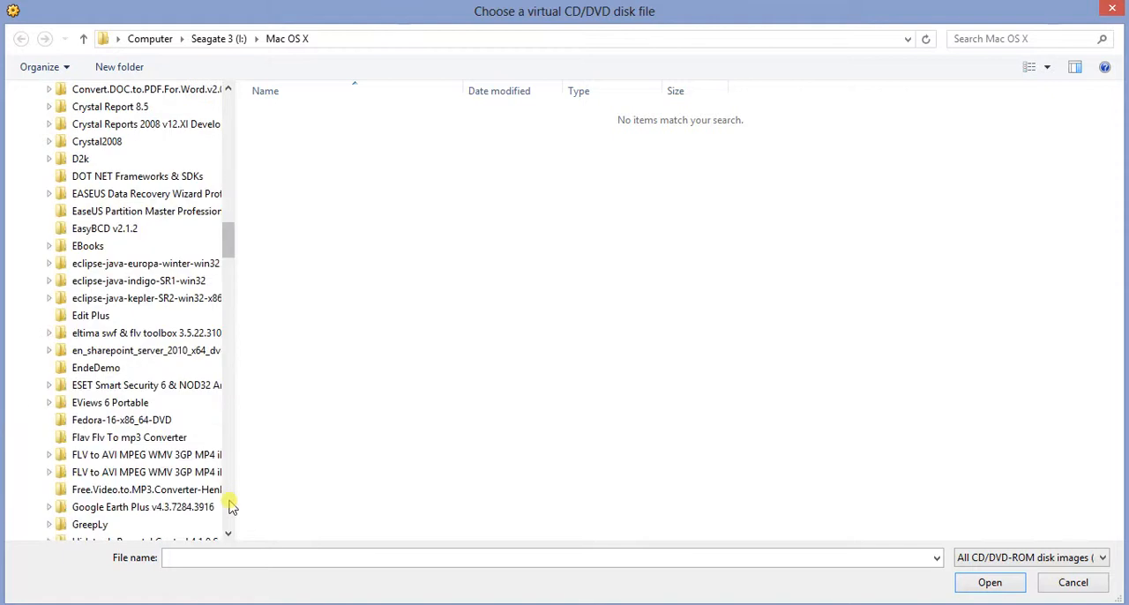
left_click(230, 505)
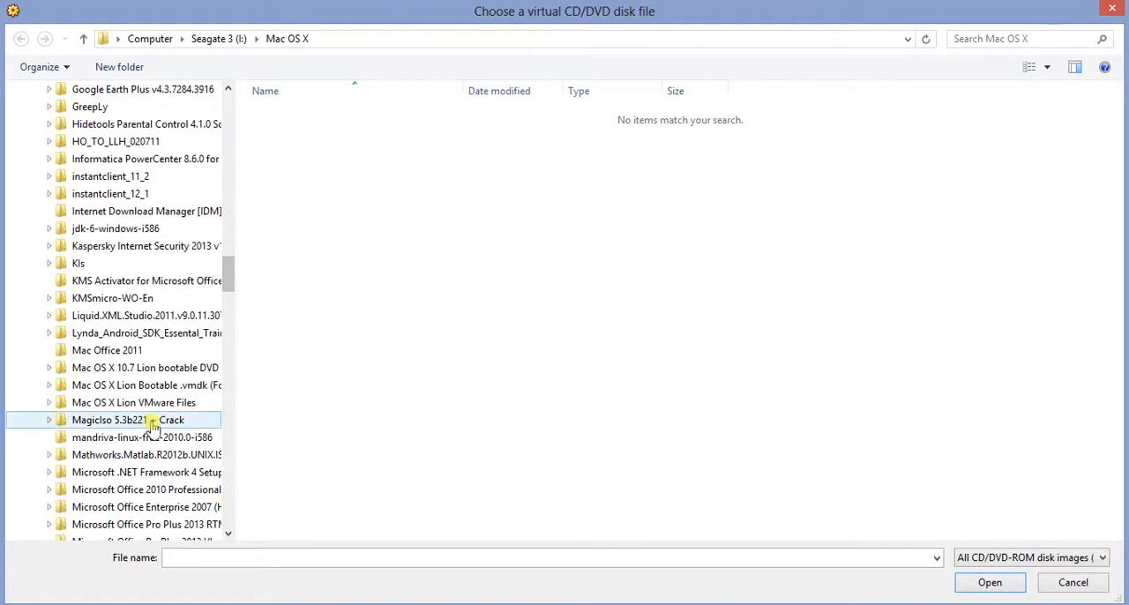
left_click(153, 372)
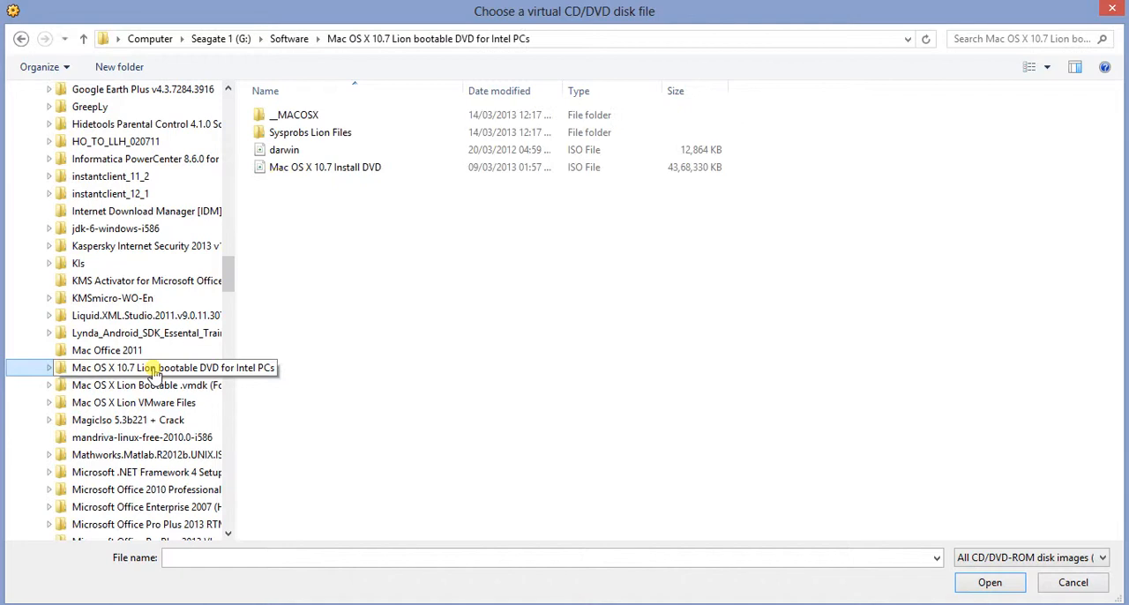
left_click(277, 171)
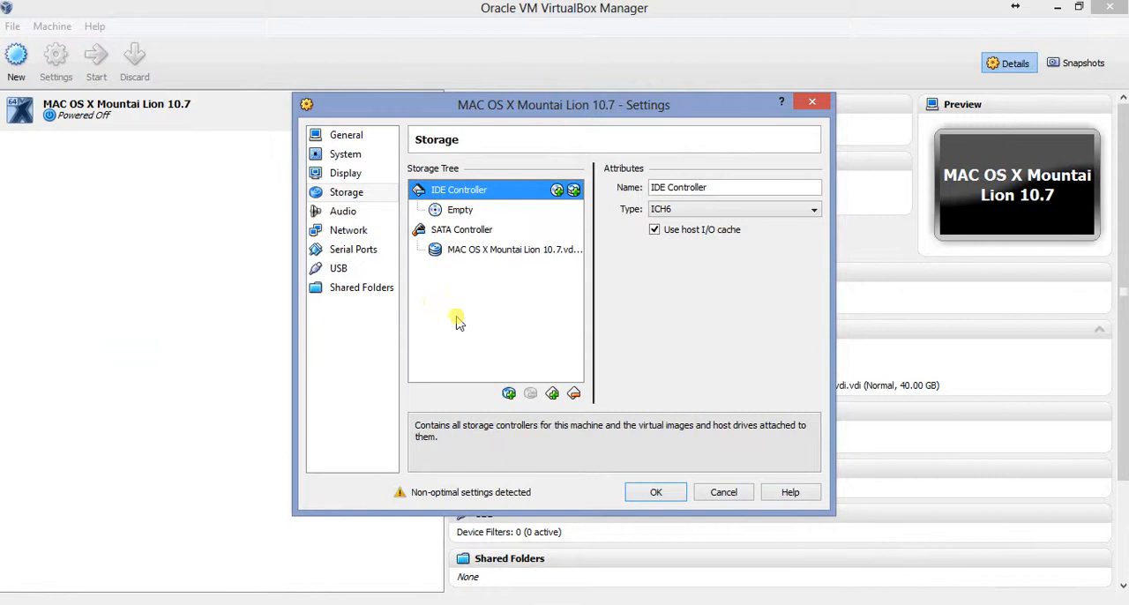
left_click(653, 492)
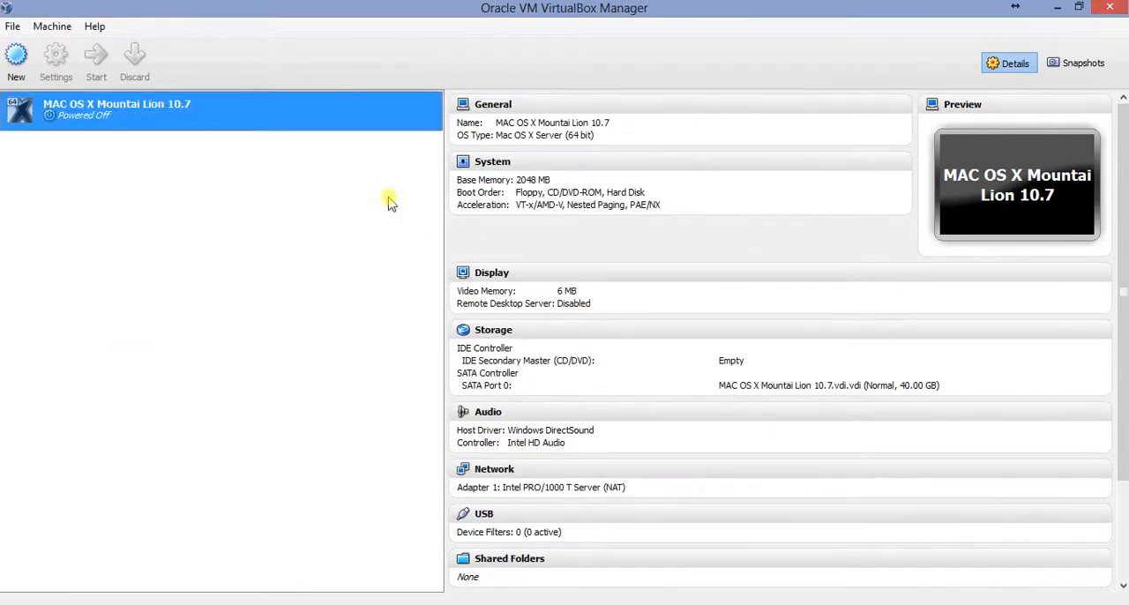
Attach network Adapter 1 to Bridged Adapter, expand its advanced options and save the virtual machine's settings
left_click(60, 63)
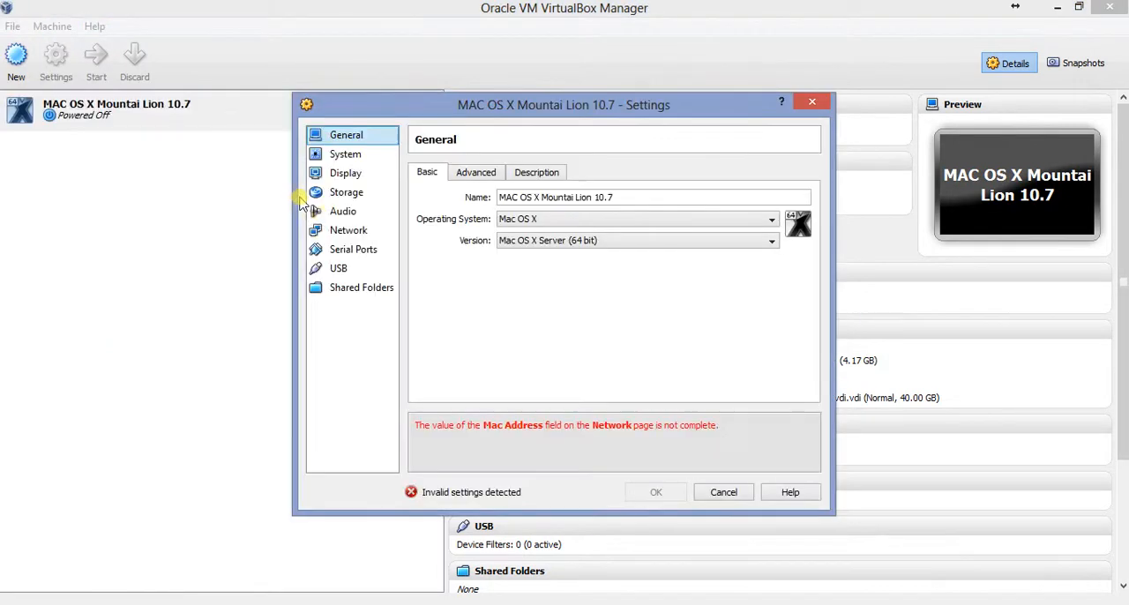
left_click(337, 231)
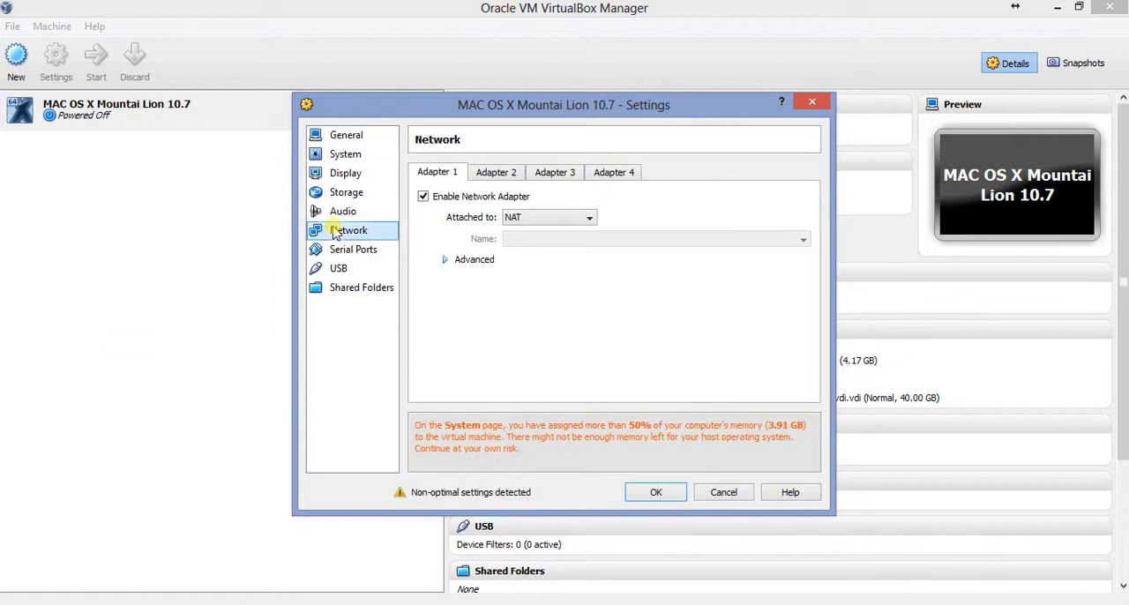
left_click(548, 217)
left_click(547, 255)
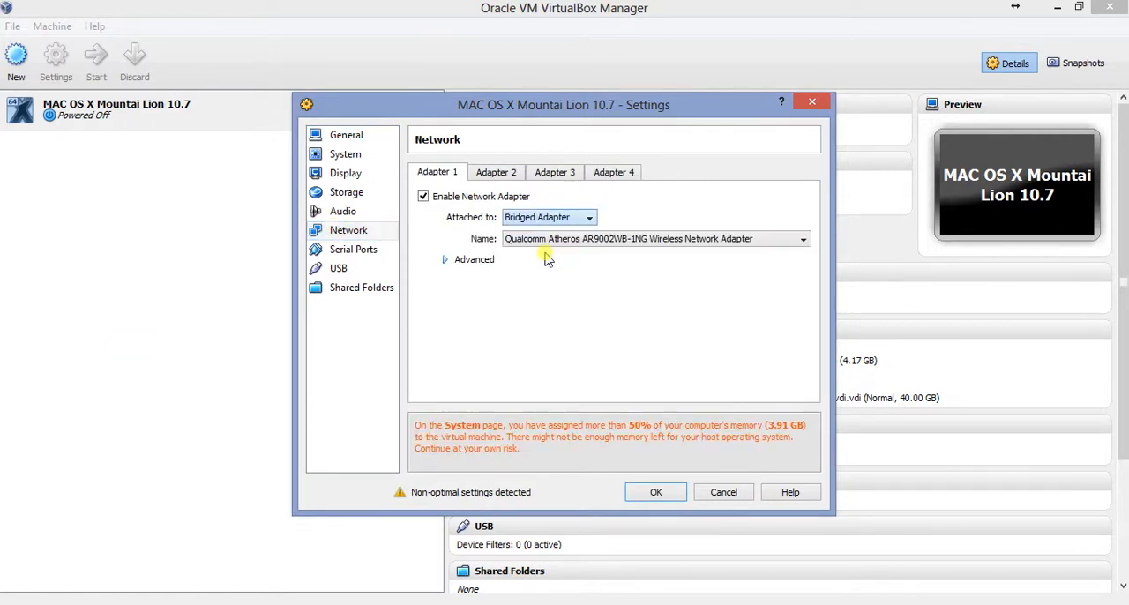
left_click(444, 260)
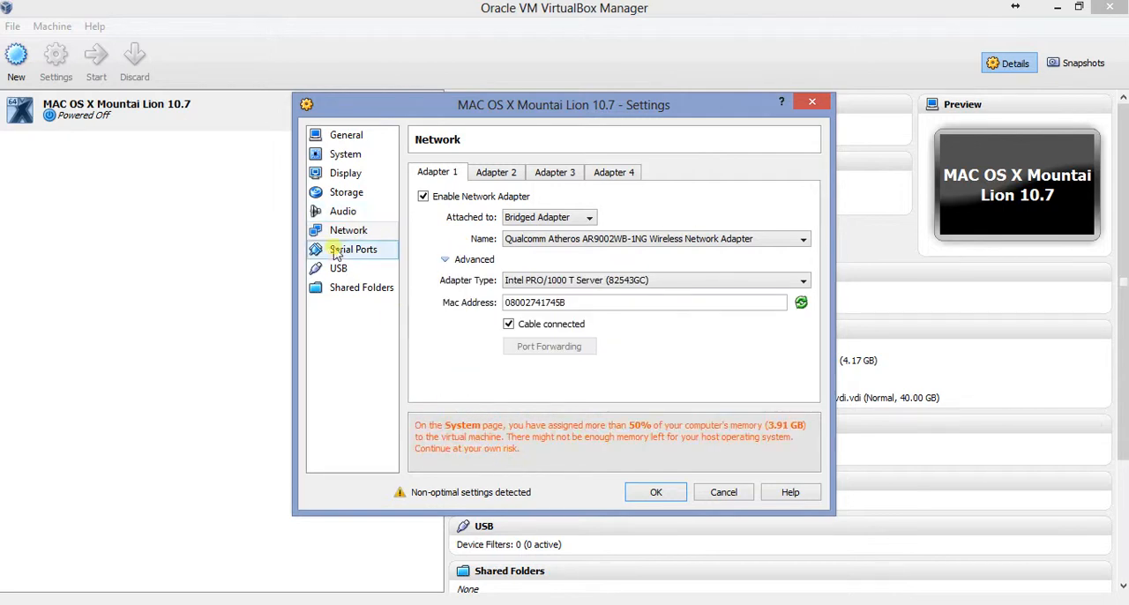
left_click(653, 492)
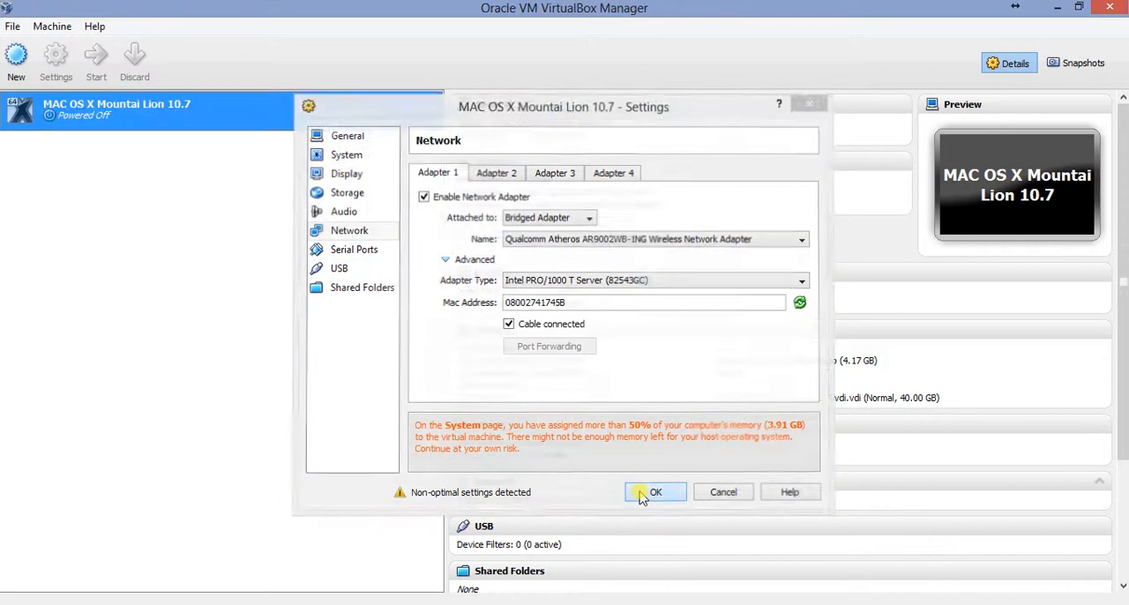
Start the virtual machine in a maximized window, allow input capture and dismiss the mouse integration notice
left_click(97, 62)
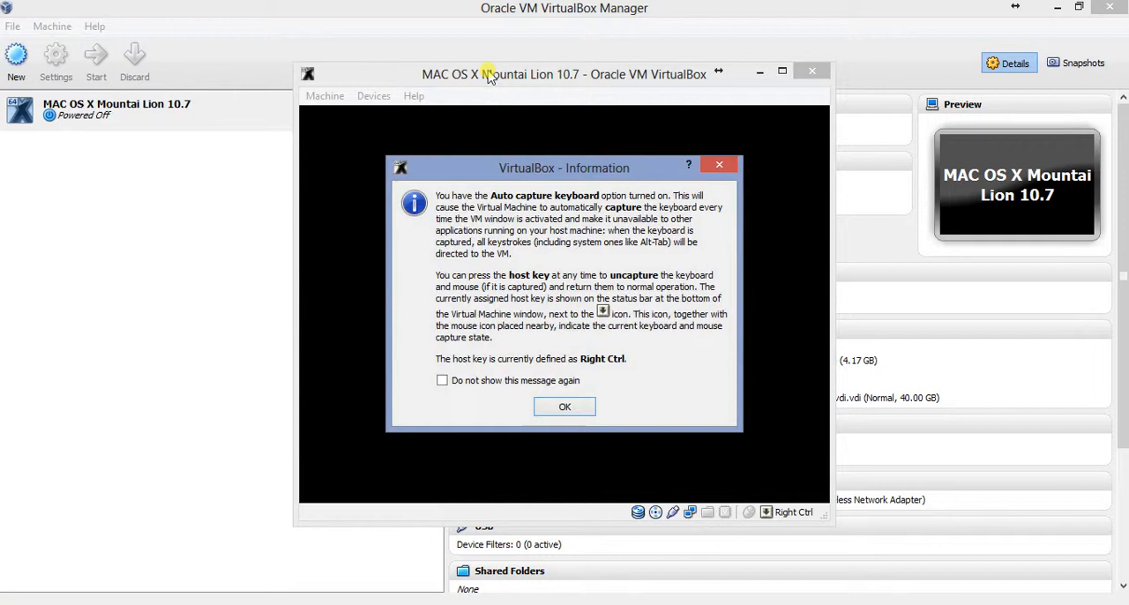
left_click(552, 408)
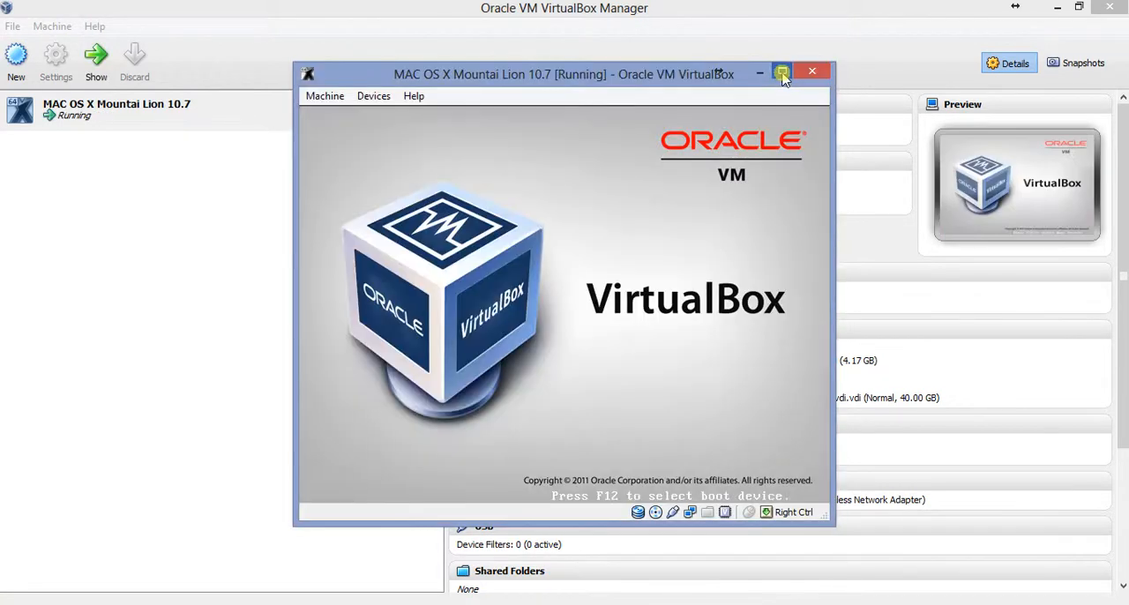
left_click(783, 73)
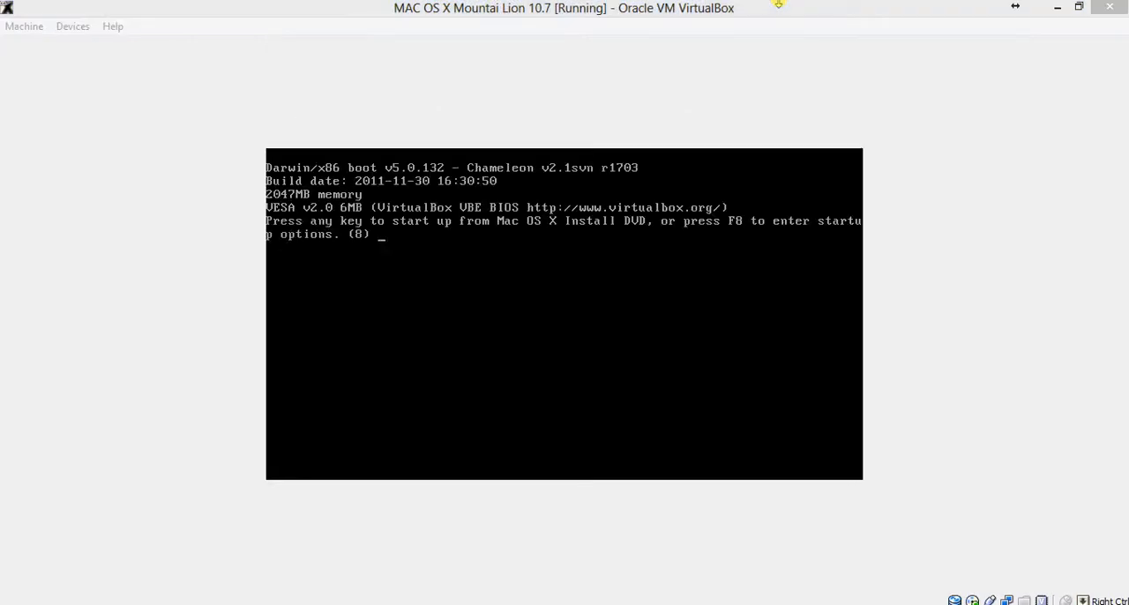
left_click(696, 235)
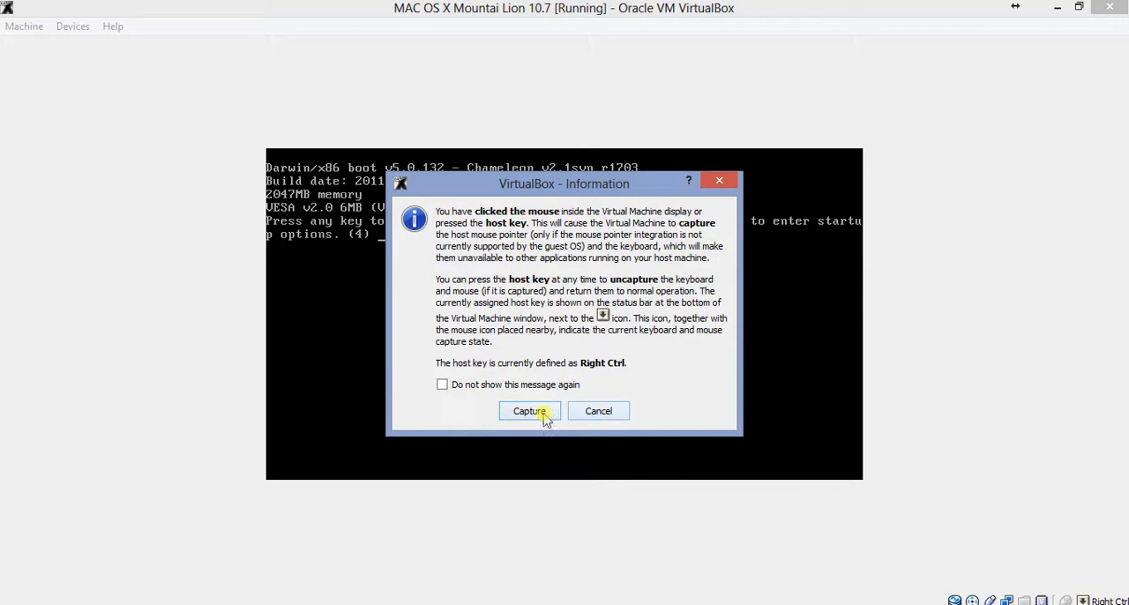
left_click(529, 412)
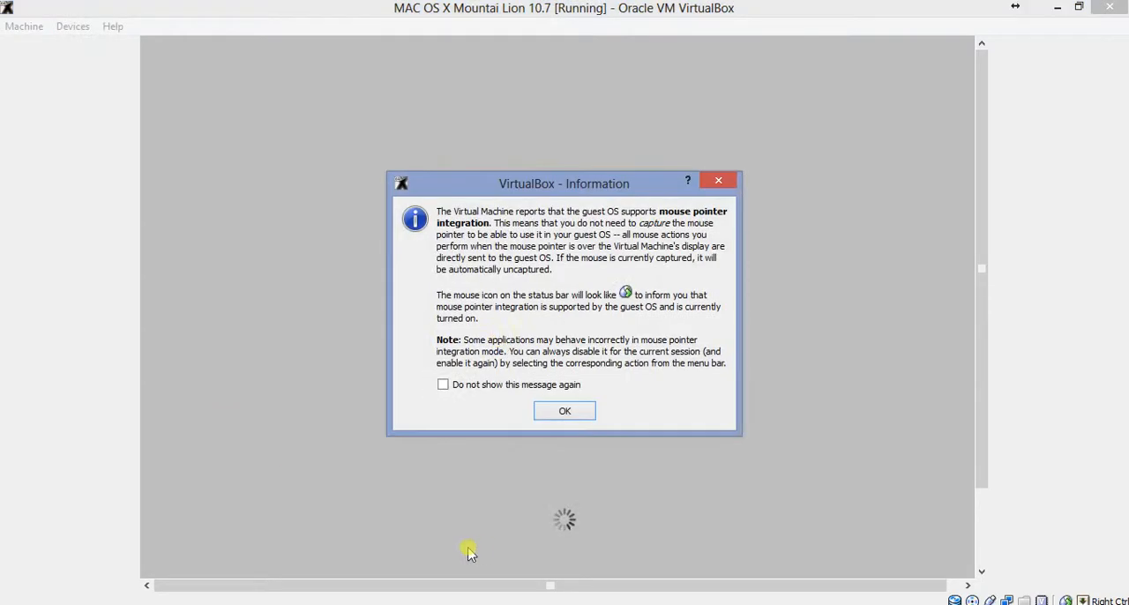
left_click(563, 413)
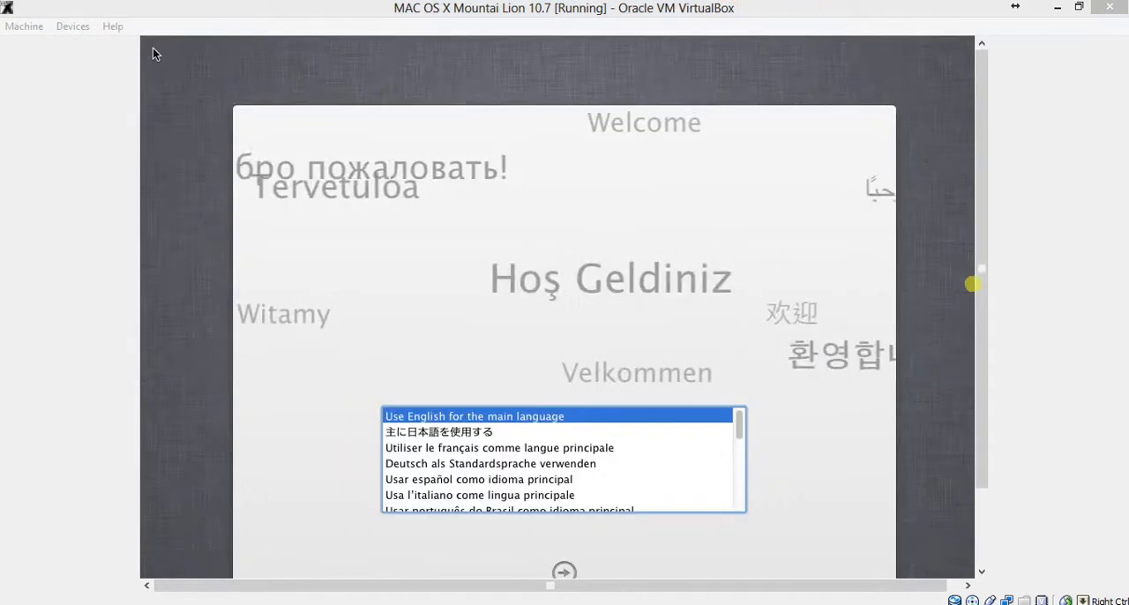
Accept English as the installer's main language, continue the Mac OS X setup and agree to the software license
left_click_drag(988, 456, 982, 511)
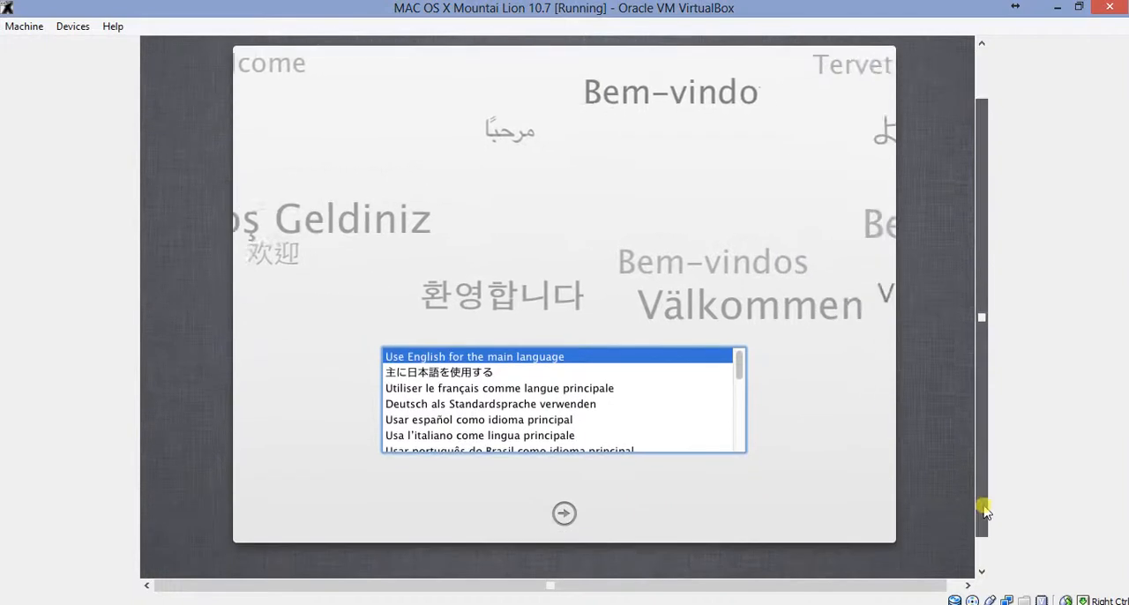
left_click(567, 512)
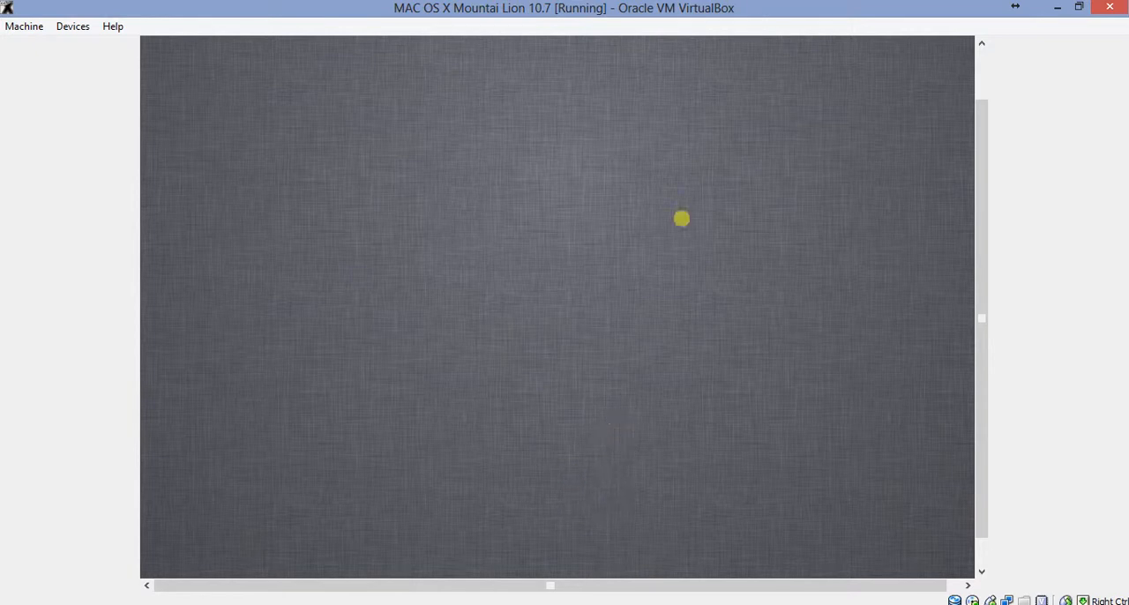
left_click(751, 5)
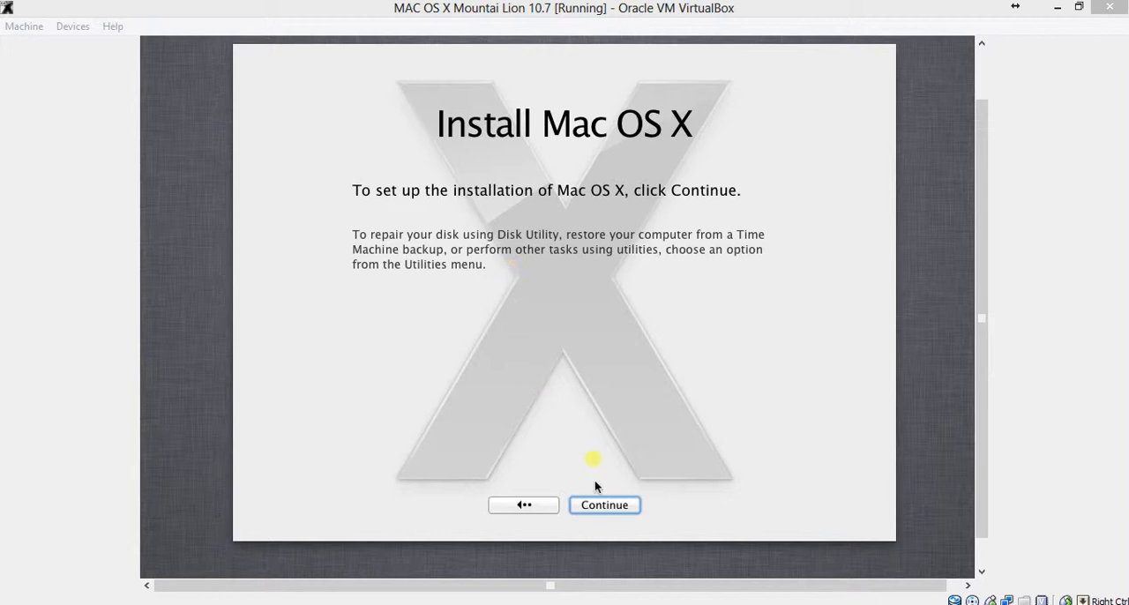
left_click(604, 505)
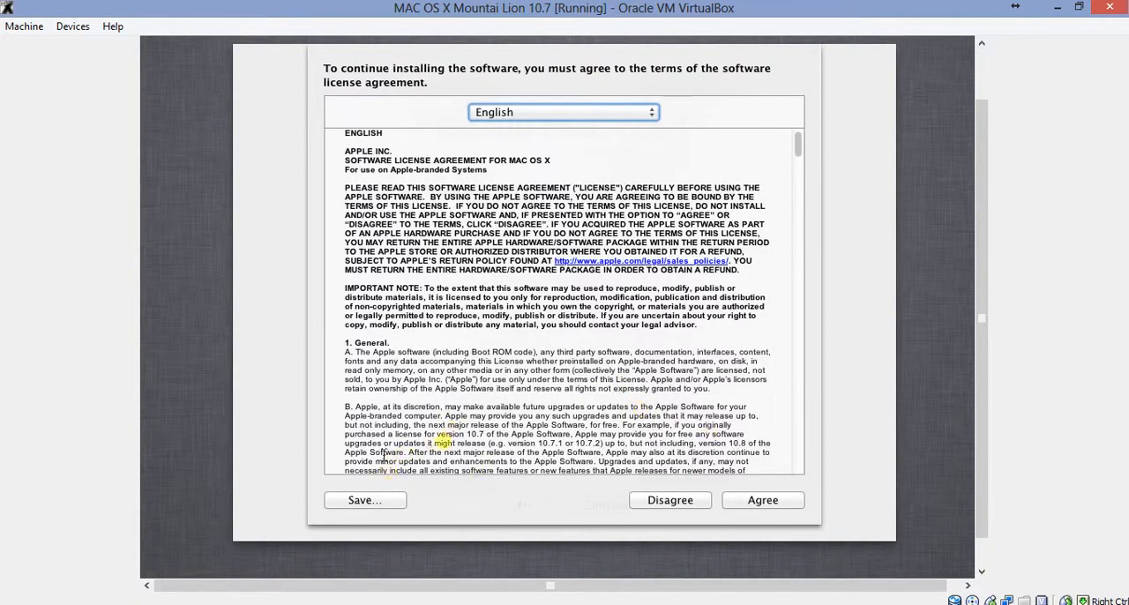
left_click(783, 506)
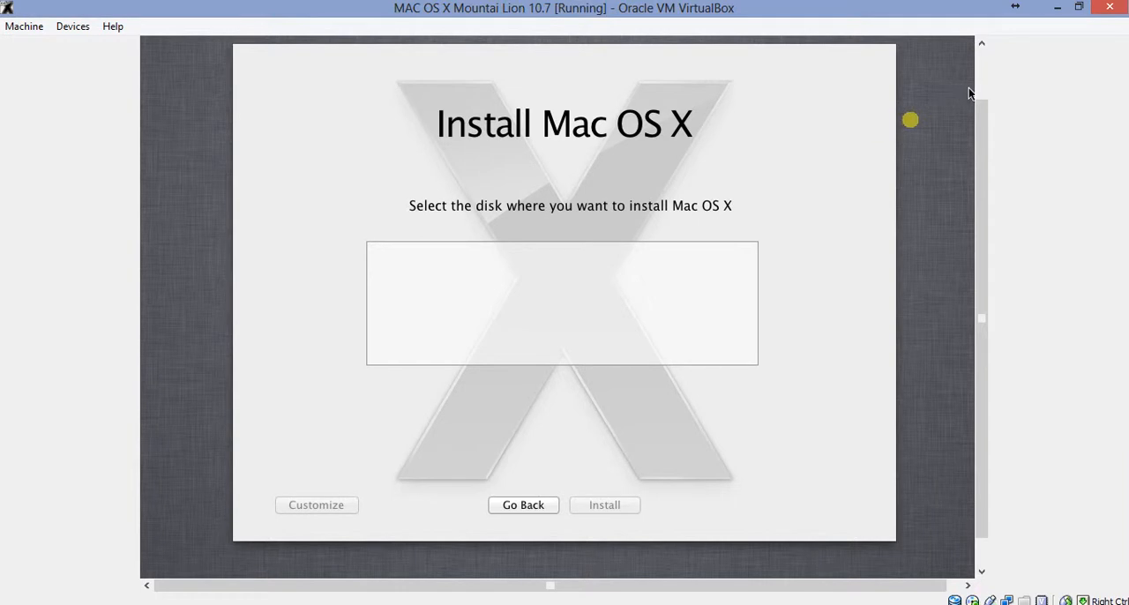
Switch the virtual machine to fullscreen mode and select the 42.95 GB VBOX hard disk in Disk Utility
key("Control_R+f")
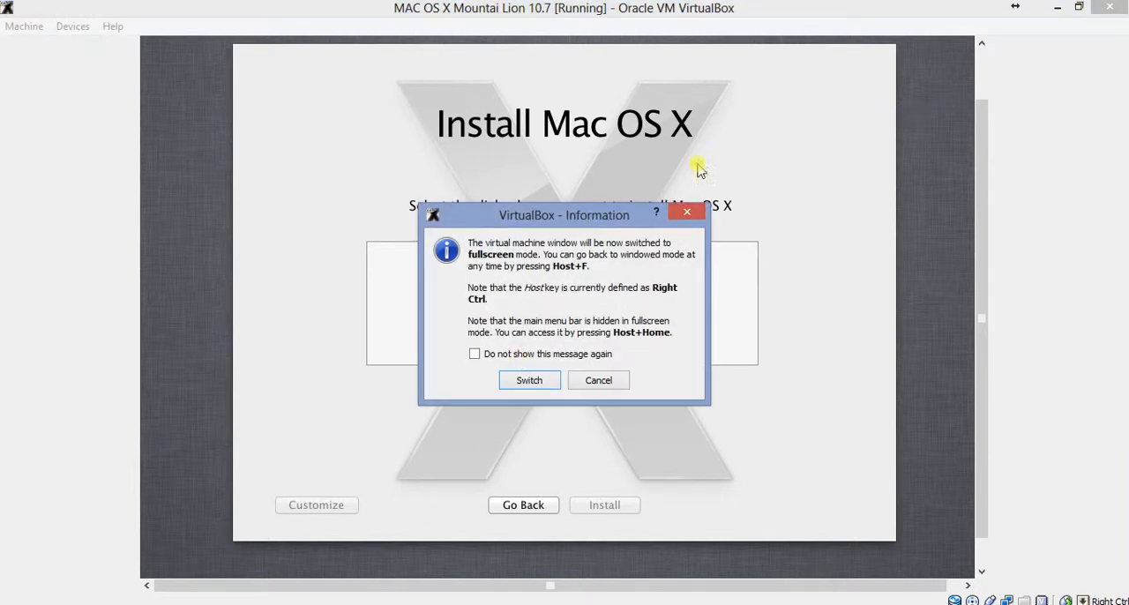
left_click(529, 380)
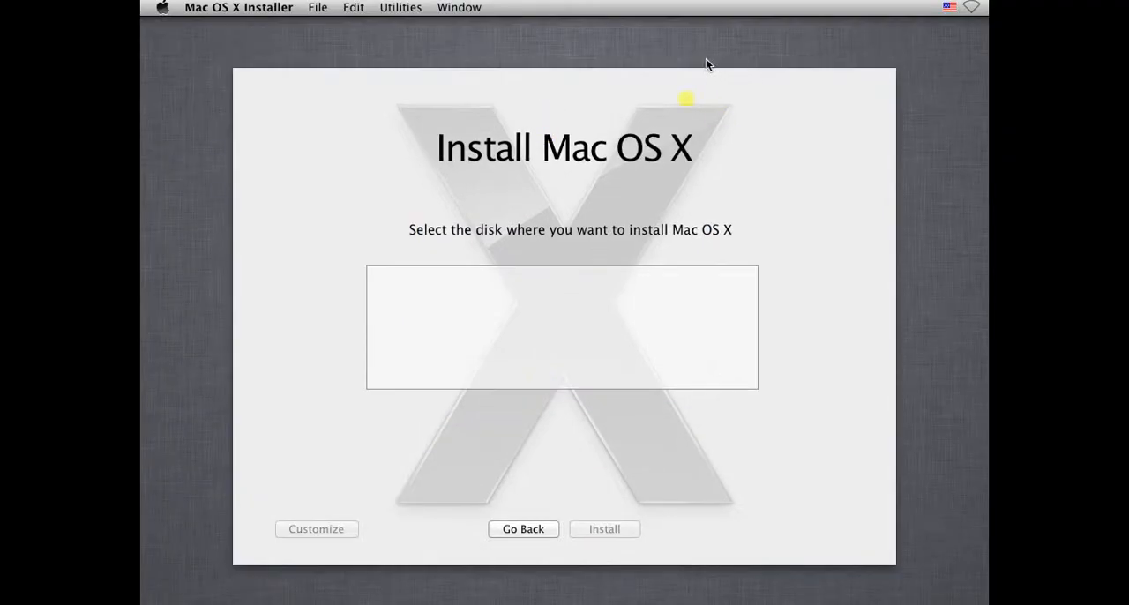
left_click(317, 11)
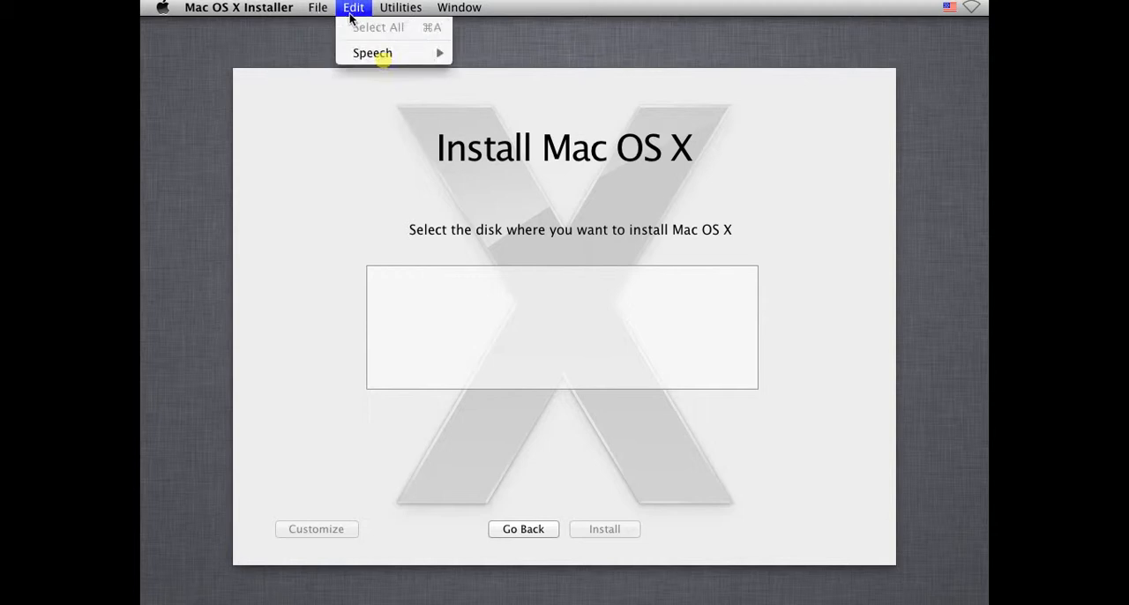
mouse_move(384, 15)
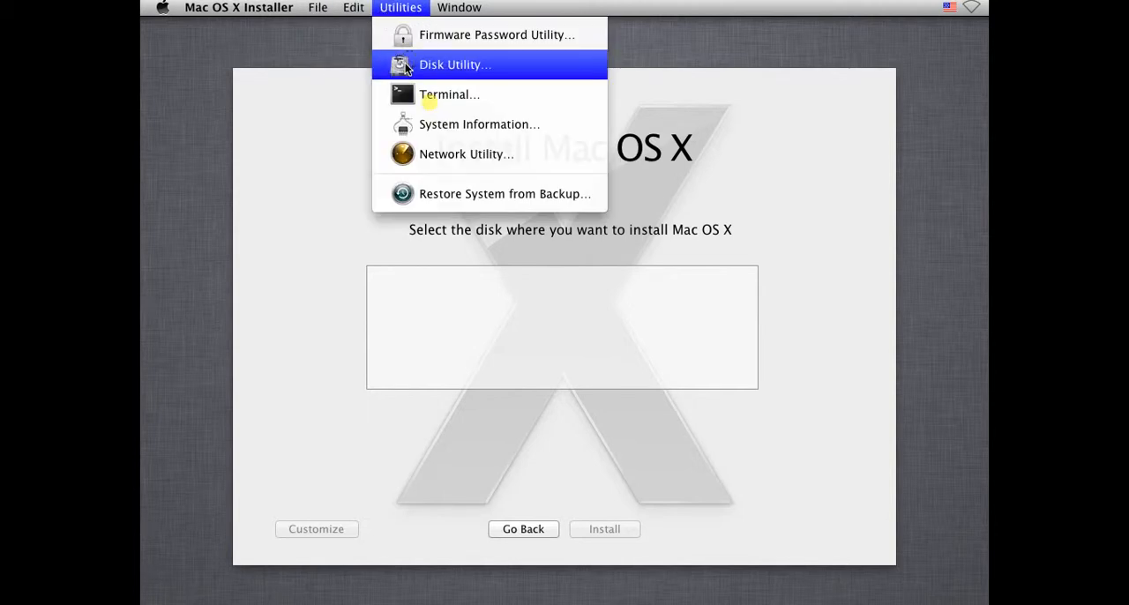
left_click(405, 65)
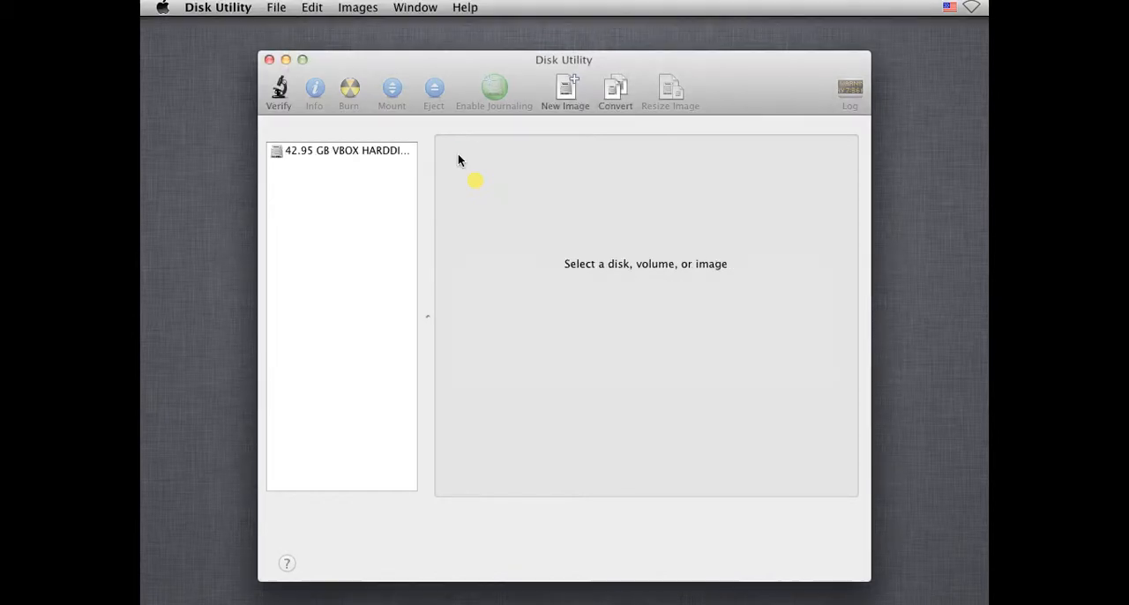
left_click(293, 154)
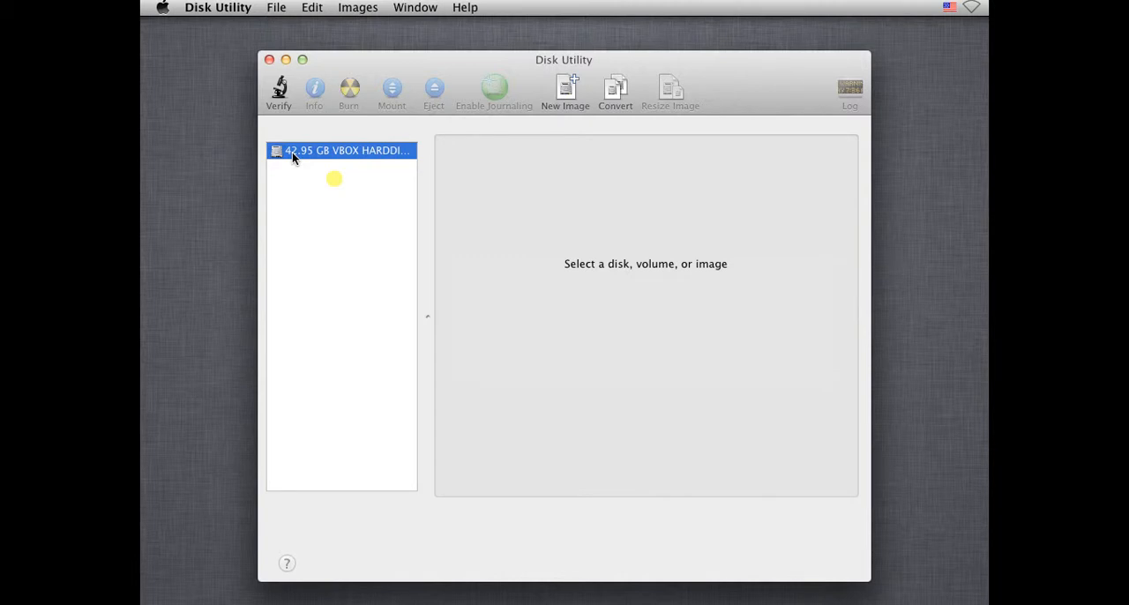
left_click(365, 151)
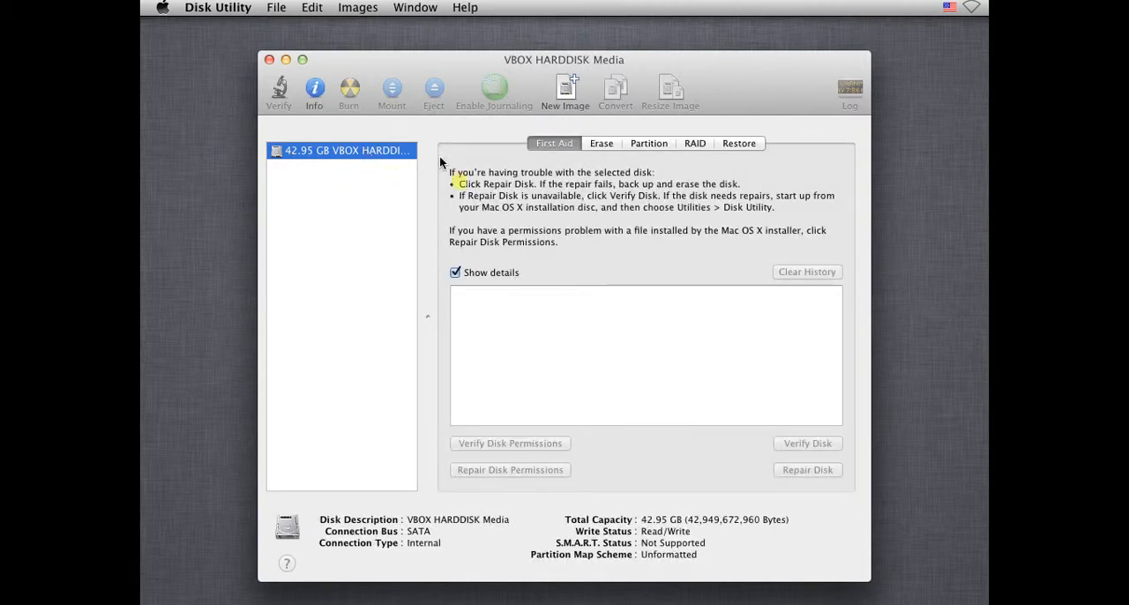
Add a single Mac OS Extended (Journaled) partition to the VBOX hard disk and name it HD1
left_click(643, 142)
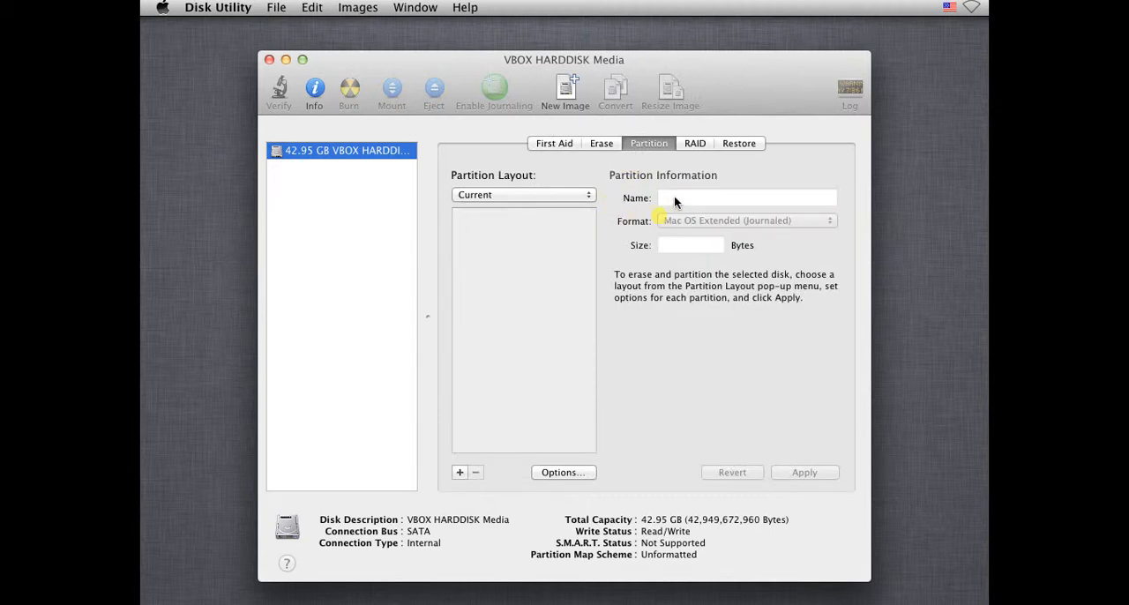
left_click(458, 474)
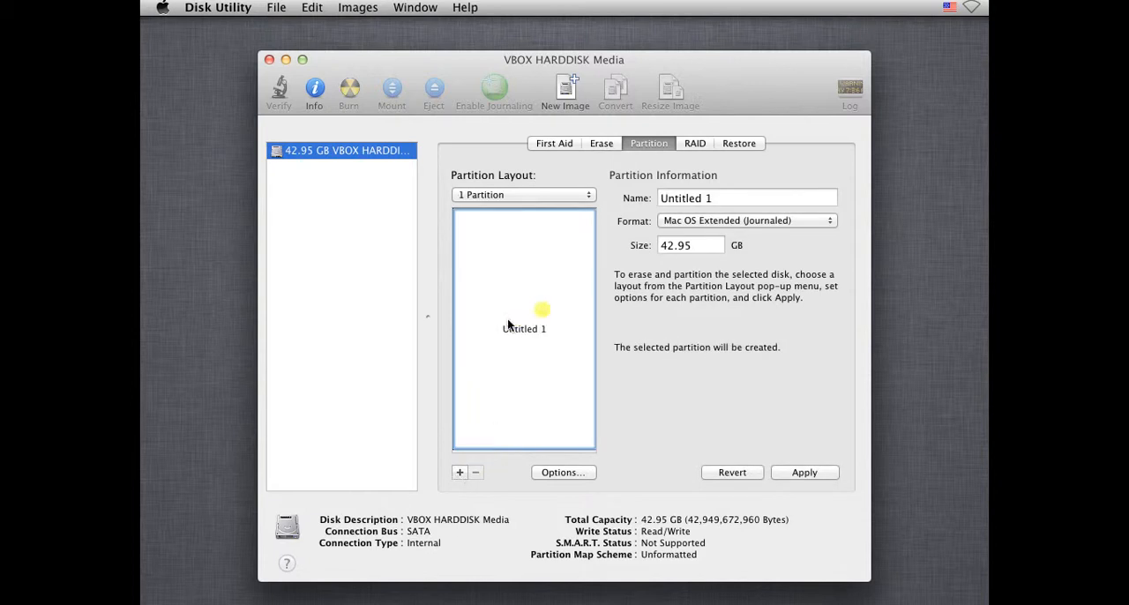
left_click(729, 198)
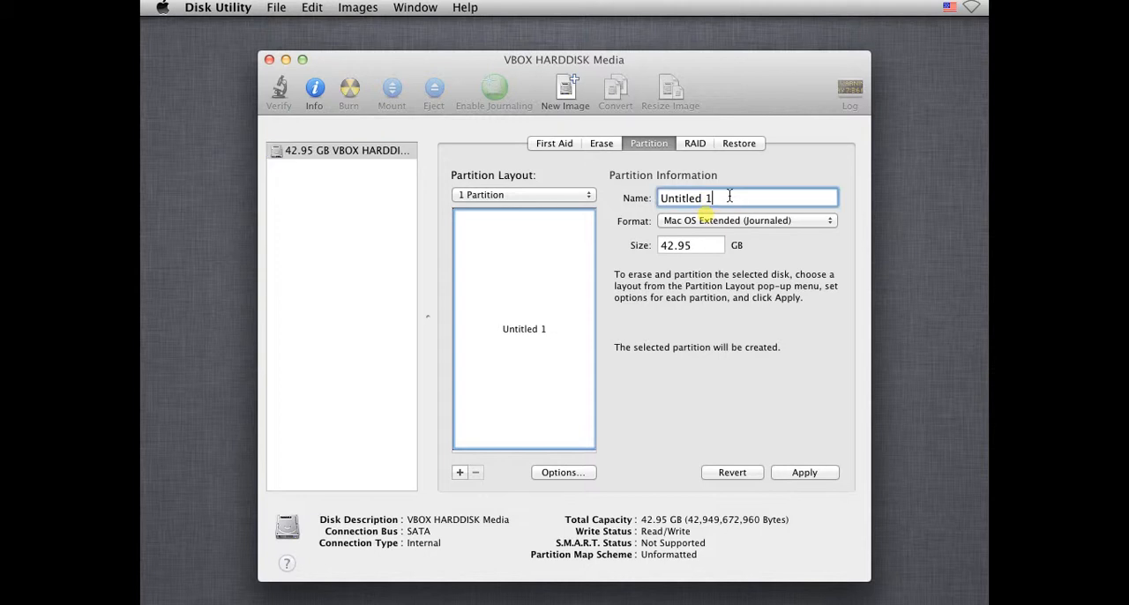
key("super+a")
type("HD1")
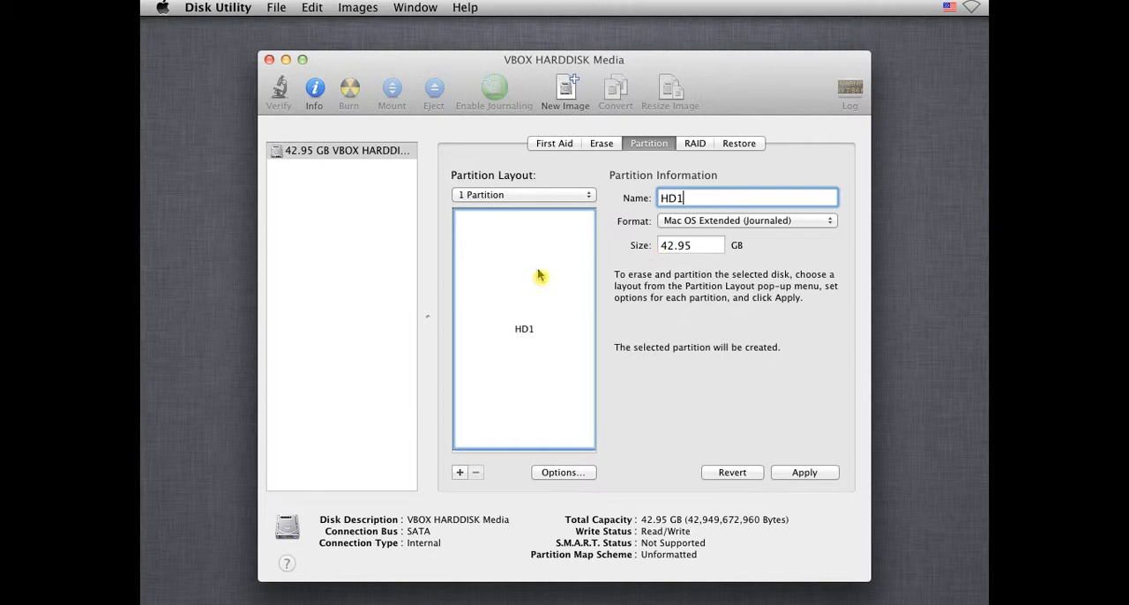
Apply the HD1 partition layout to the VBOX hard disk, confirm the partitioning and close Disk Utility
left_click(670, 247)
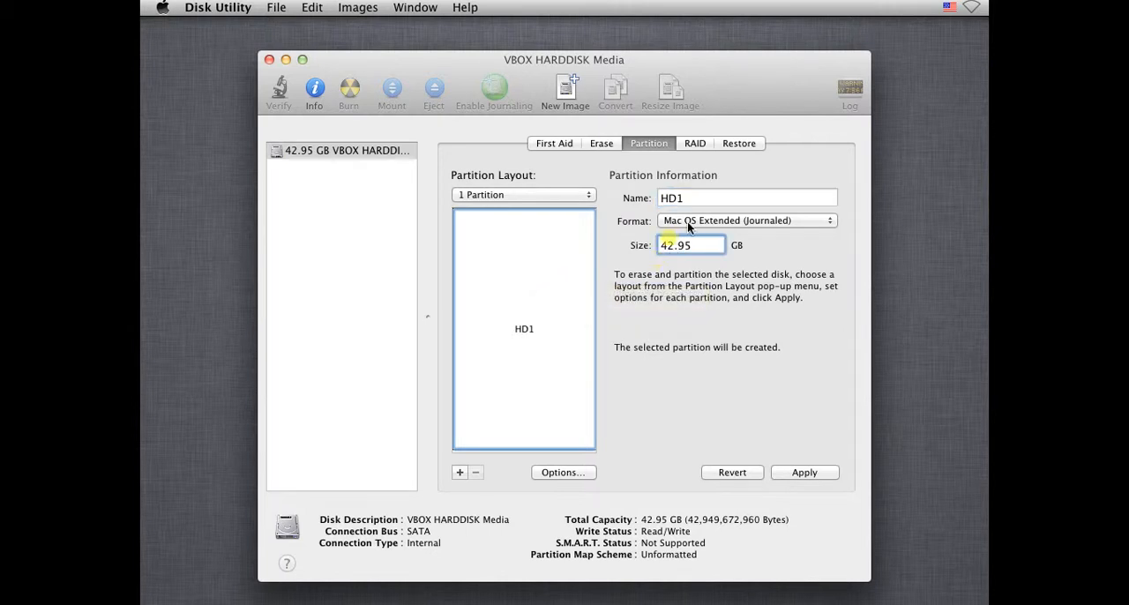
key("shift+Left")
key("shift+Left")
left_click(798, 472)
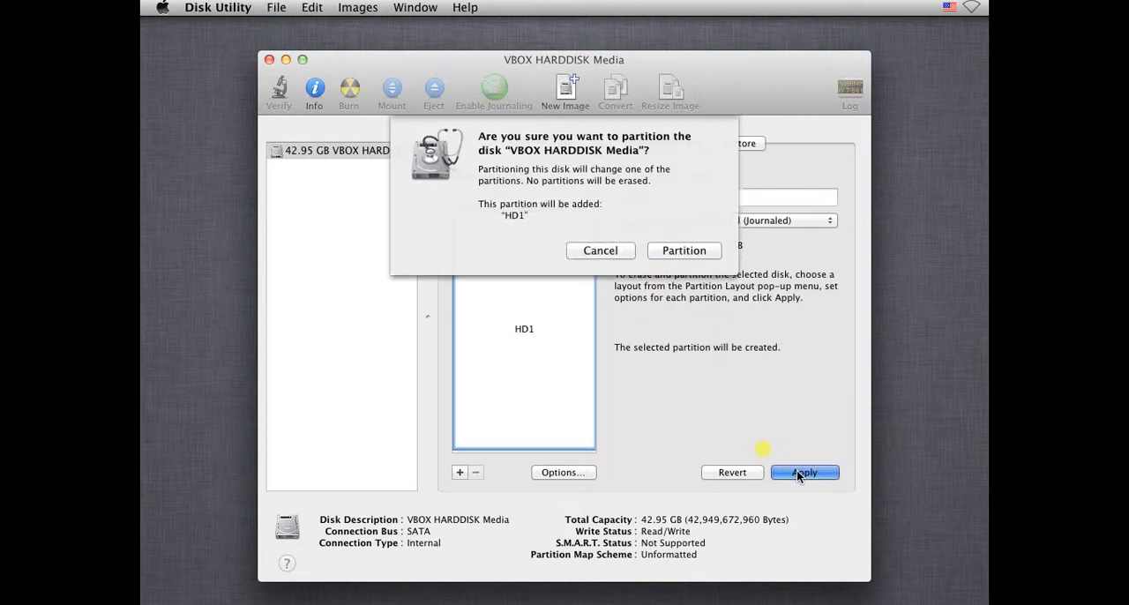
left_click(670, 254)
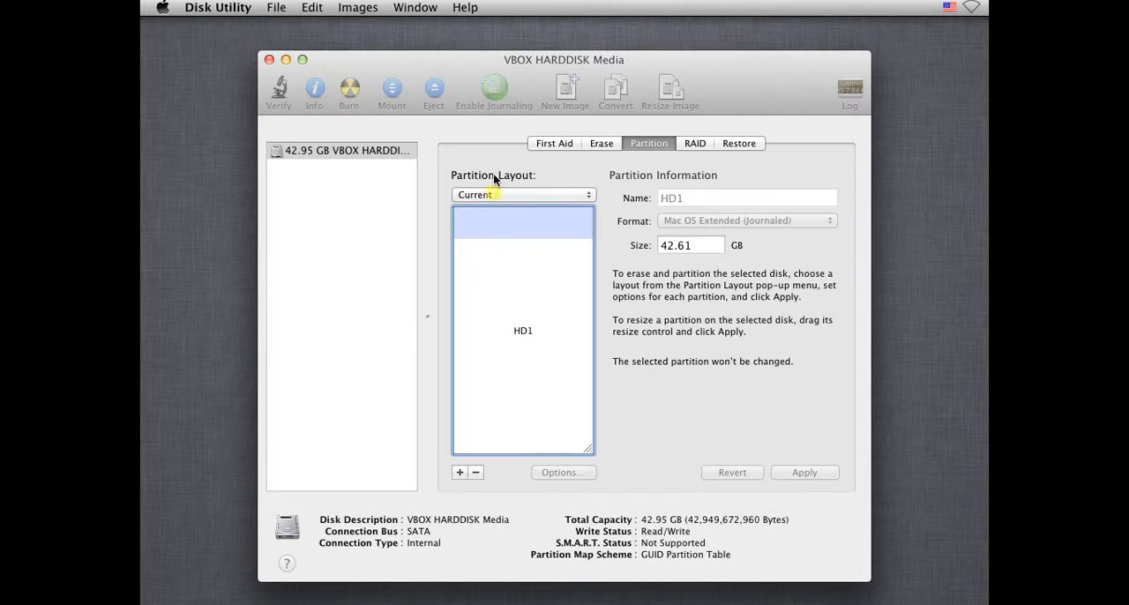
left_click(269, 59)
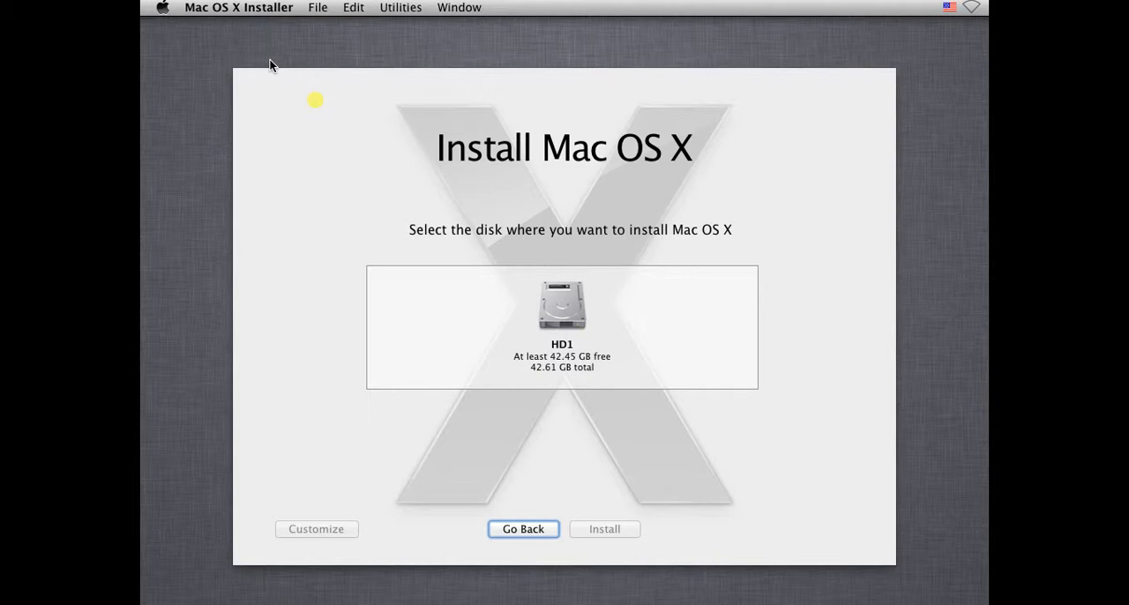
Choose HD1 as the destination disk and start the Mac OS X installation with the default items
left_click(551, 315)
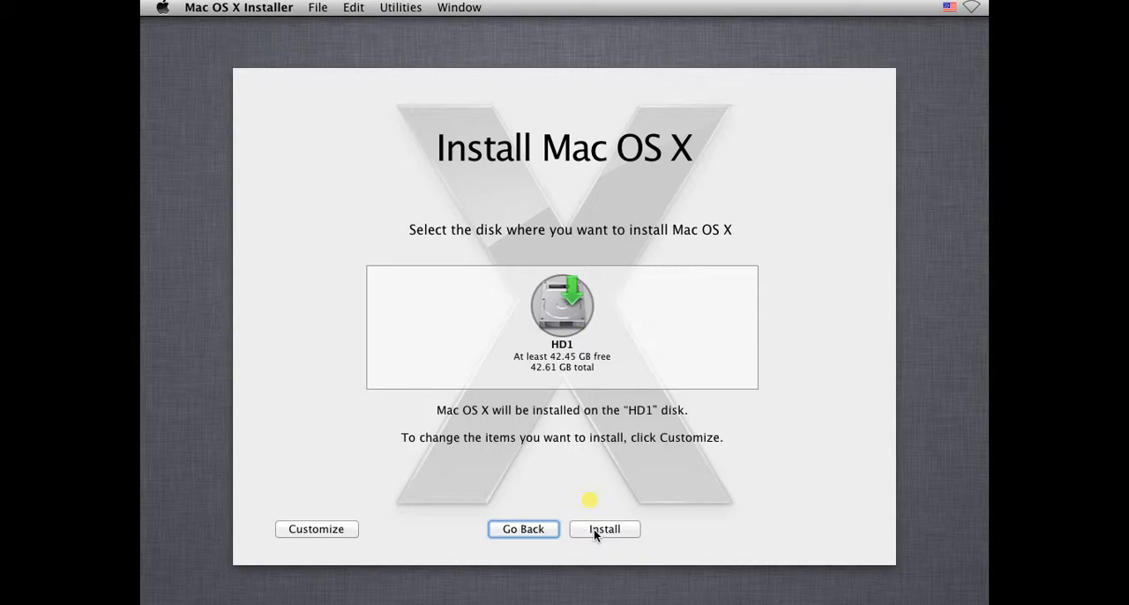
left_click(330, 528)
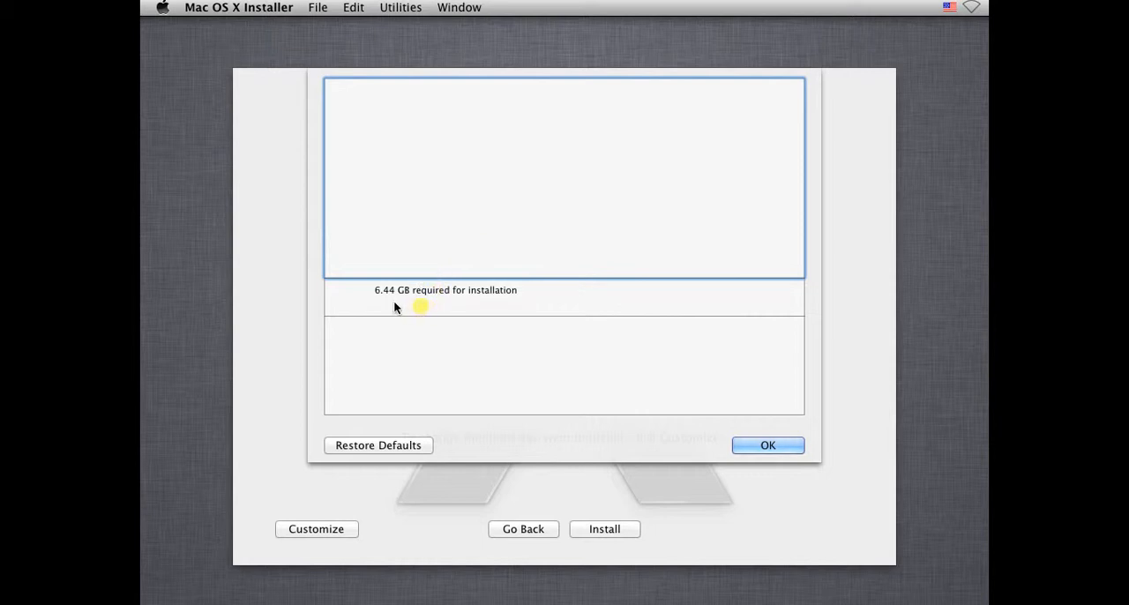
left_click(752, 448)
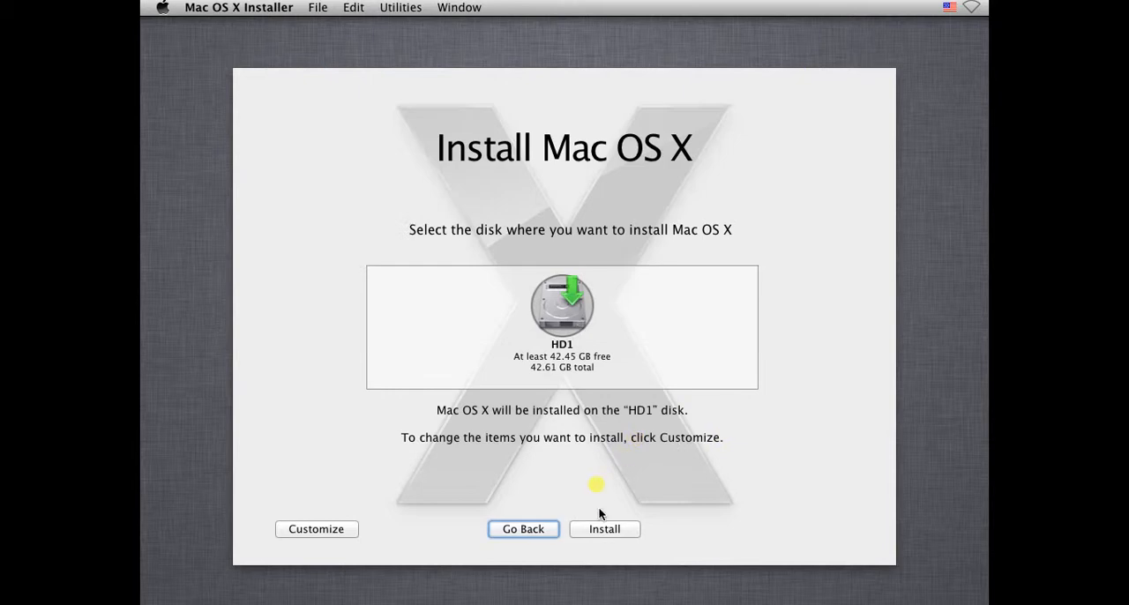
left_click(611, 534)
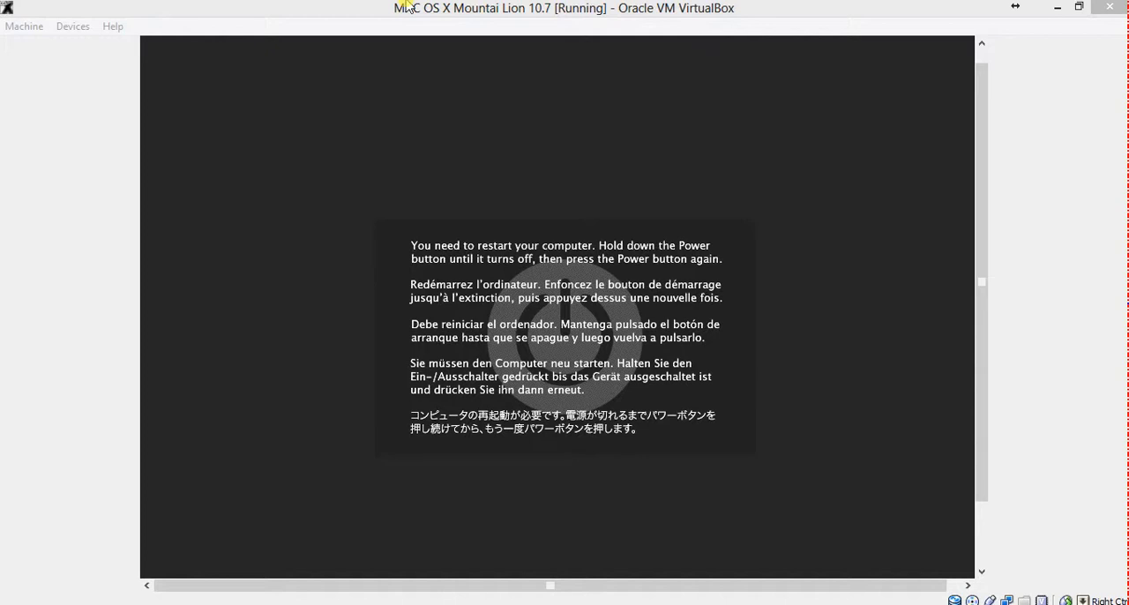
Close the halted virtual machine by powering it off
left_click(58, 27)
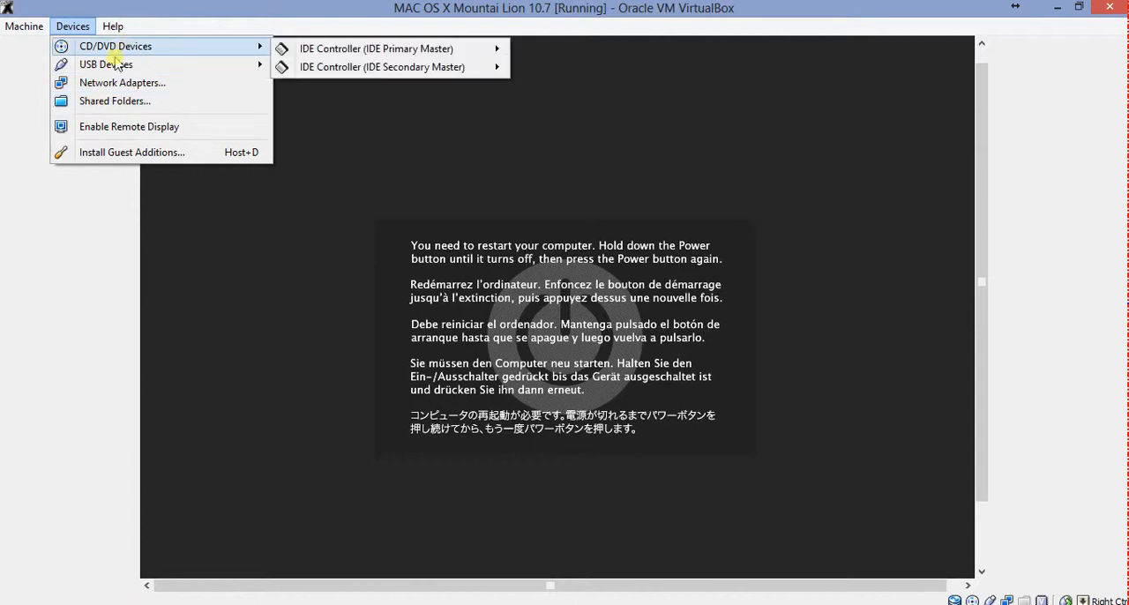
left_click(25, 32)
left_click(24, 32)
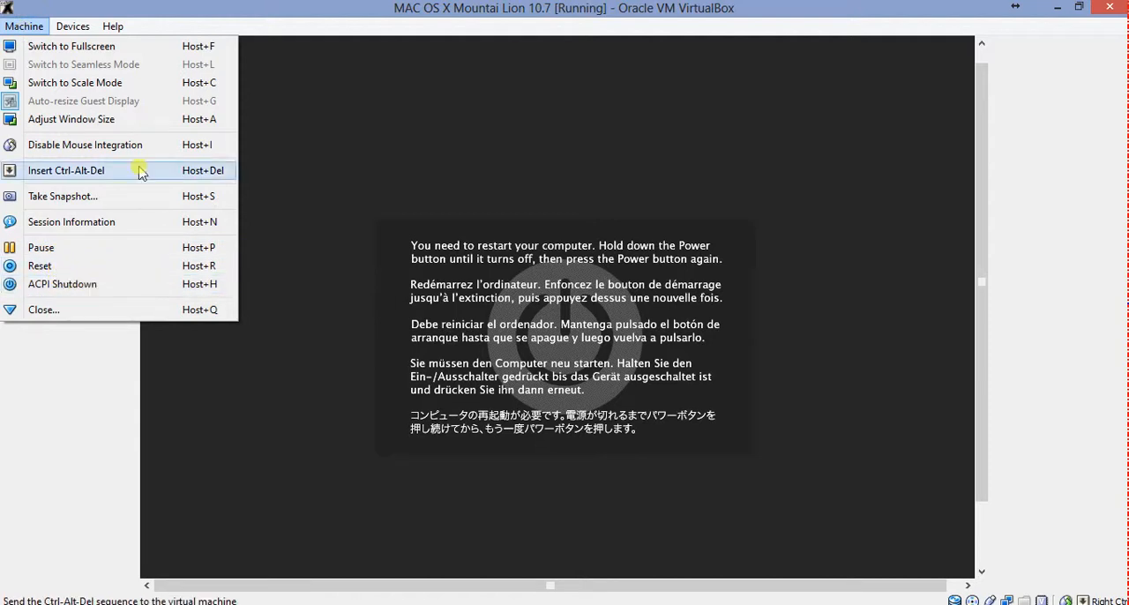
left_click(1107, 9)
left_click(1108, 9)
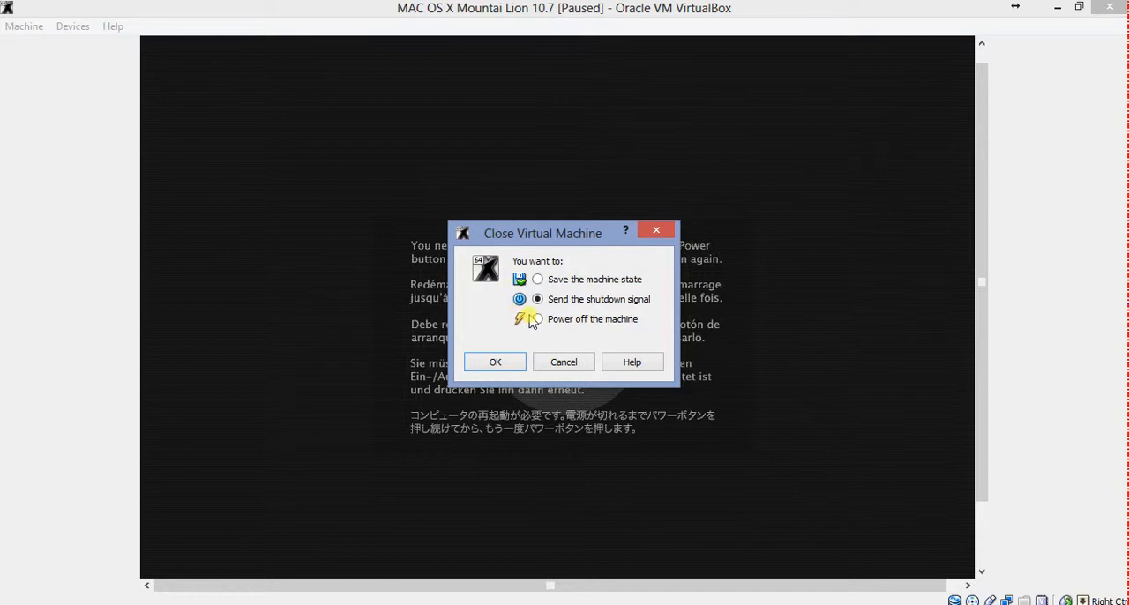
left_click(538, 320)
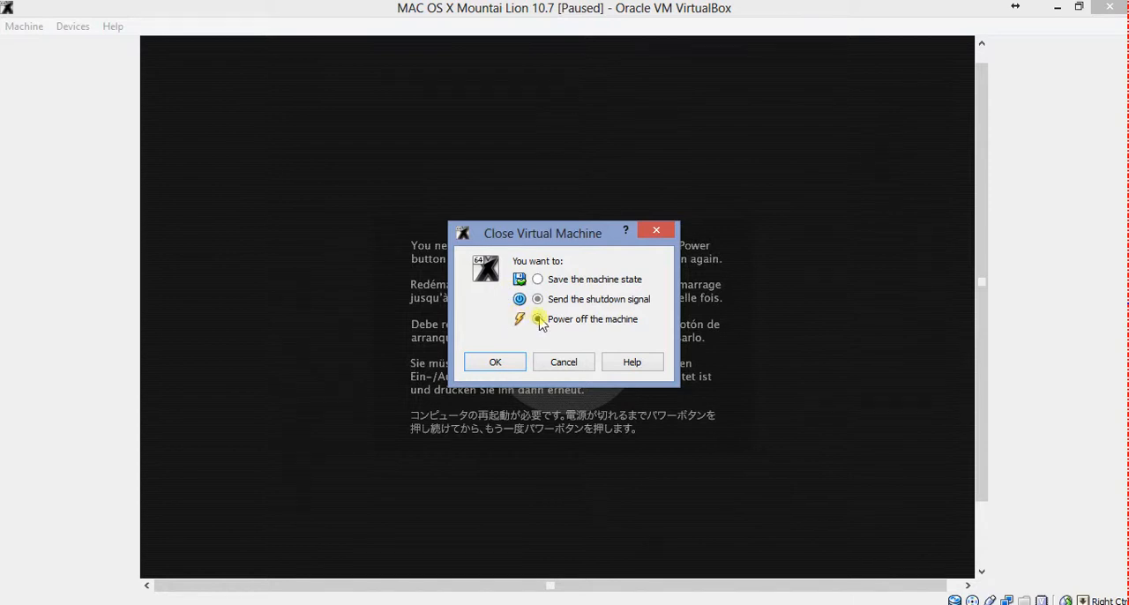
left_click(494, 362)
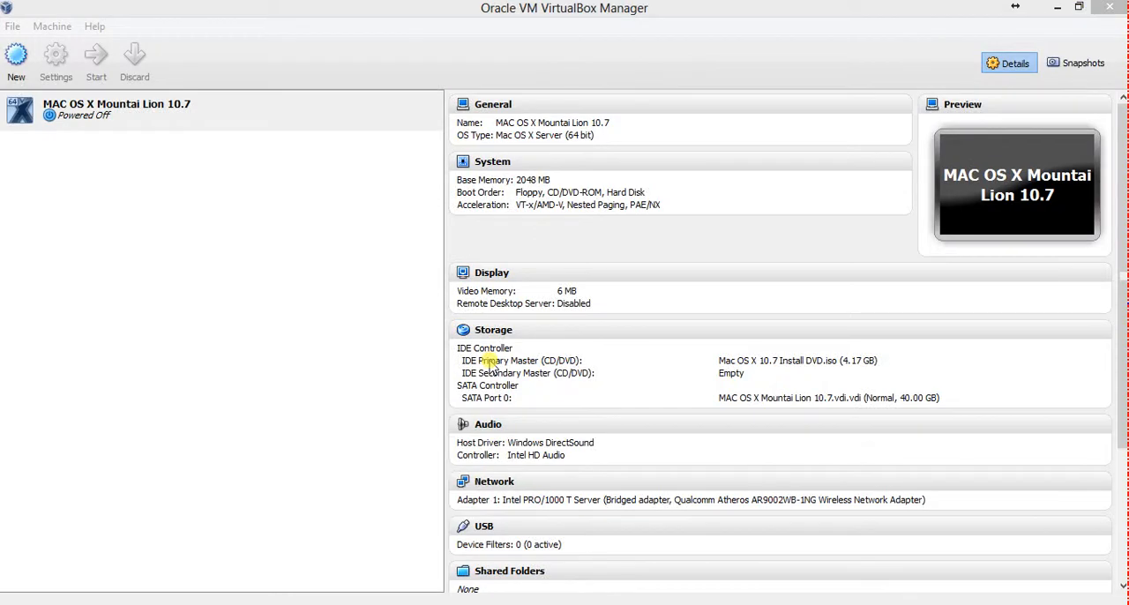
Start the MAC OS X Mountai Lion 10.7 virtual machine from the Mac OS X Install DVD and dismiss the information notices
left_click(211, 119)
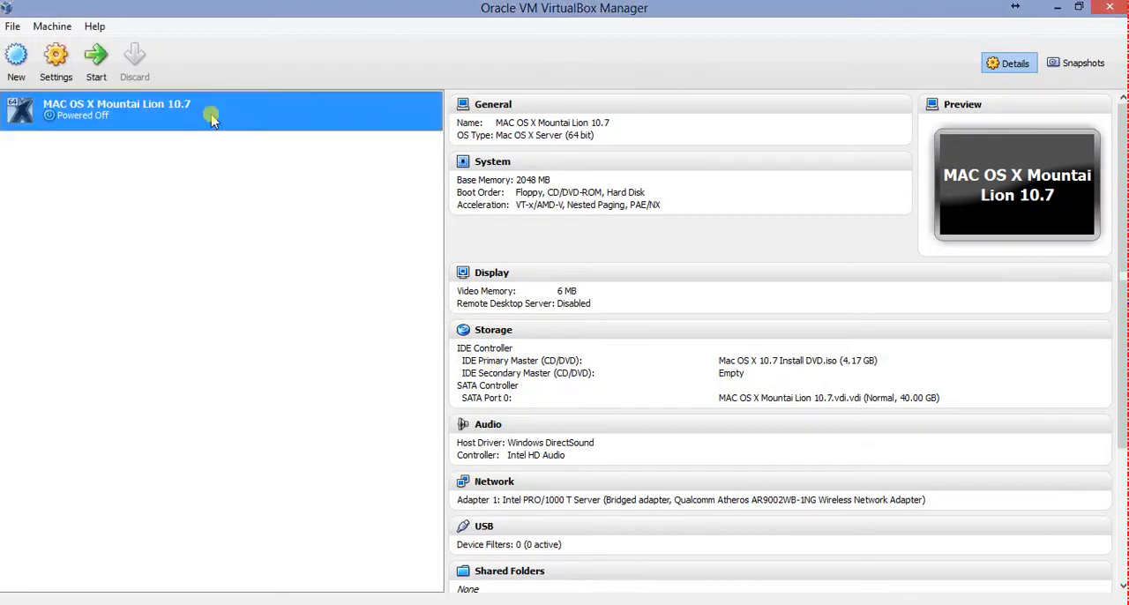
left_click(96, 57)
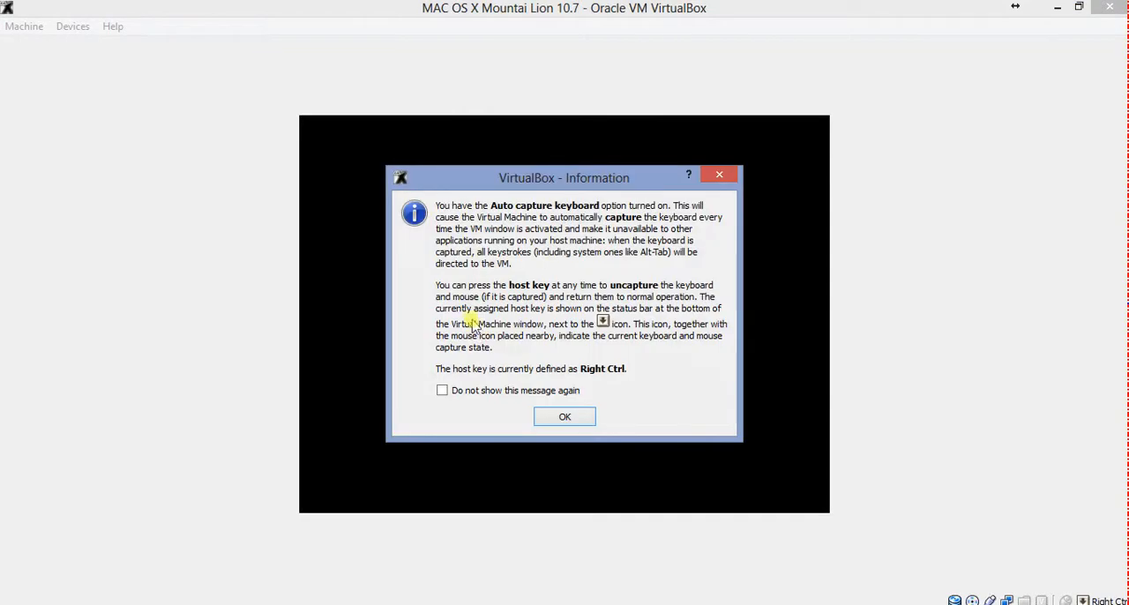
left_click(564, 419)
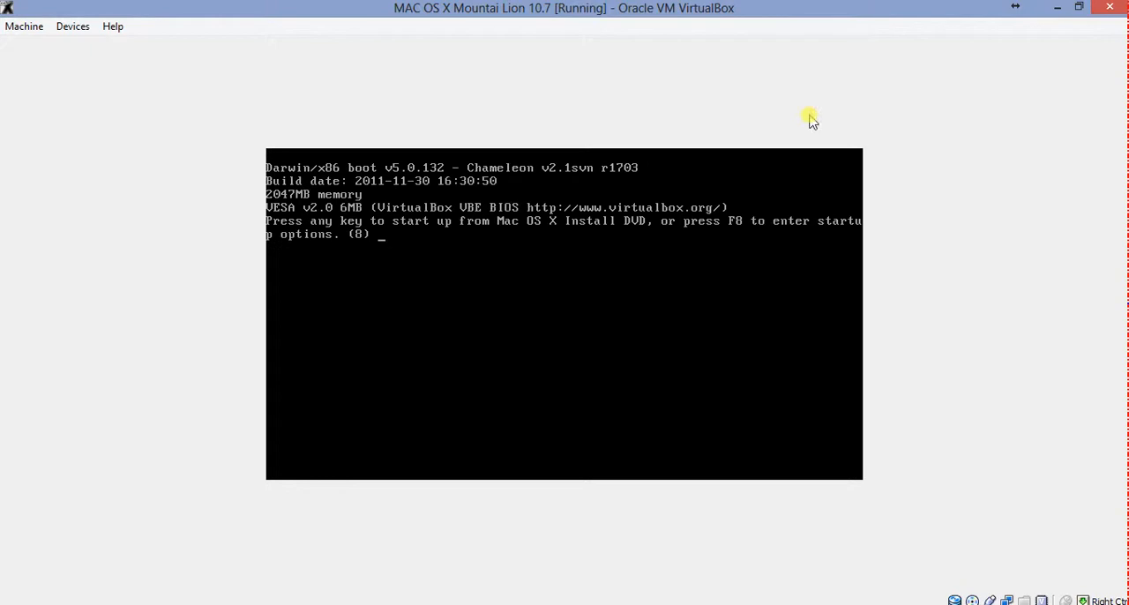
left_click(756, 220)
key("Return")
key("Return")
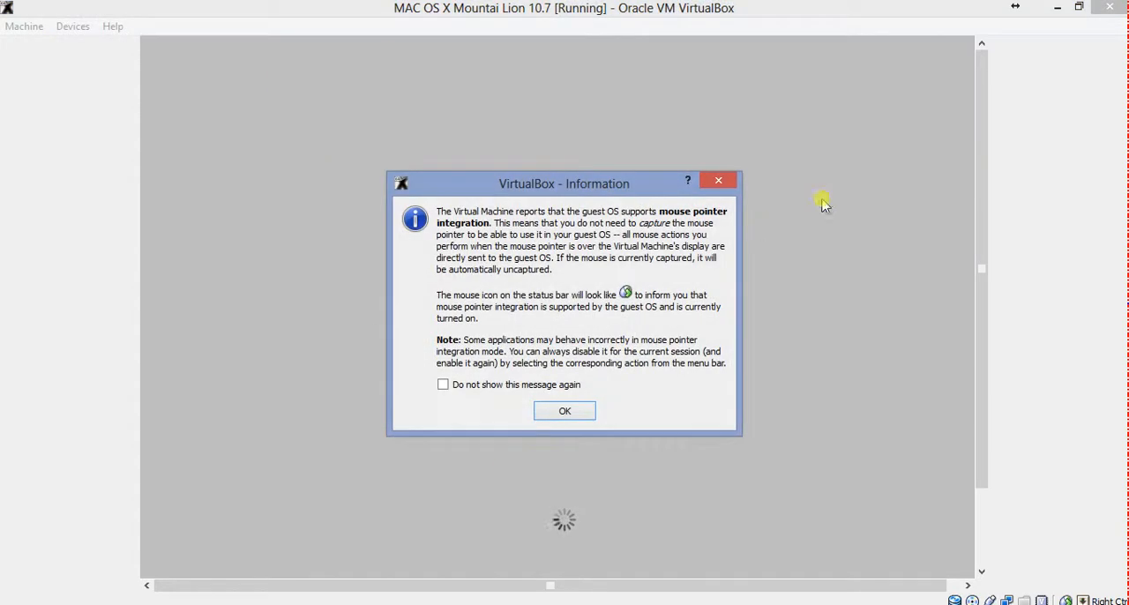
left_click(876, 2)
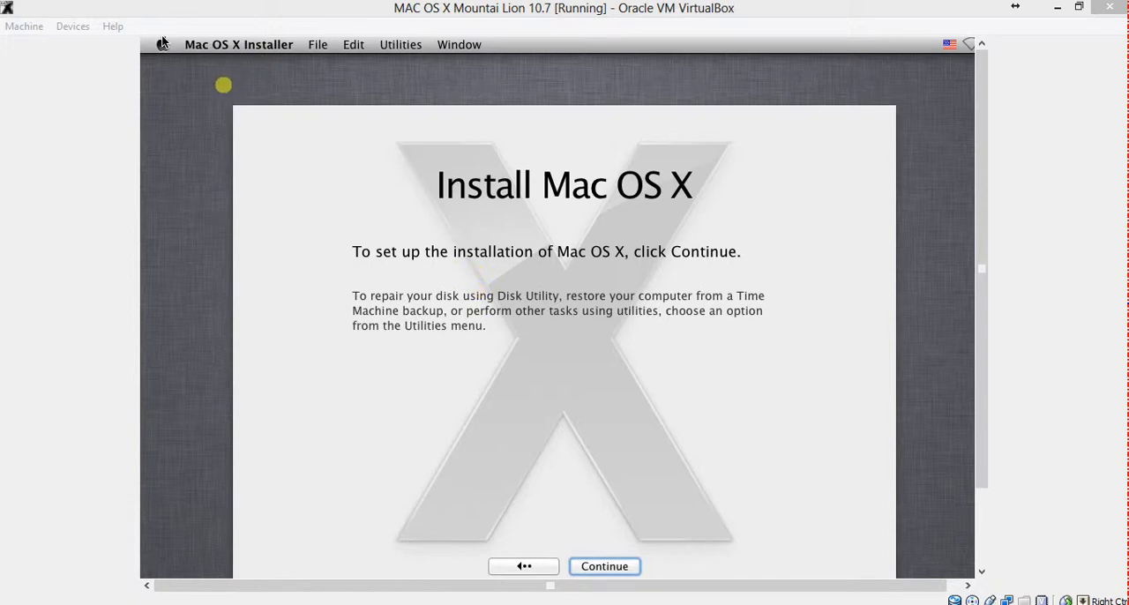
Choose Mac OS X, 10.7 on HD1 as the startup disk and confirm restarting the computer
left_click(163, 44)
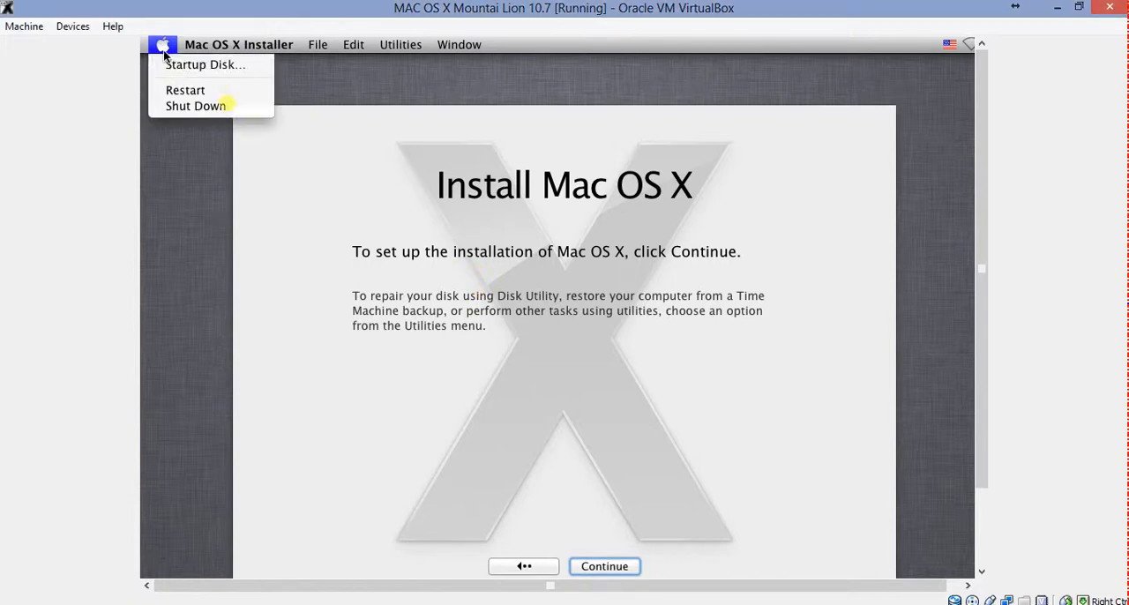
left_click(174, 72)
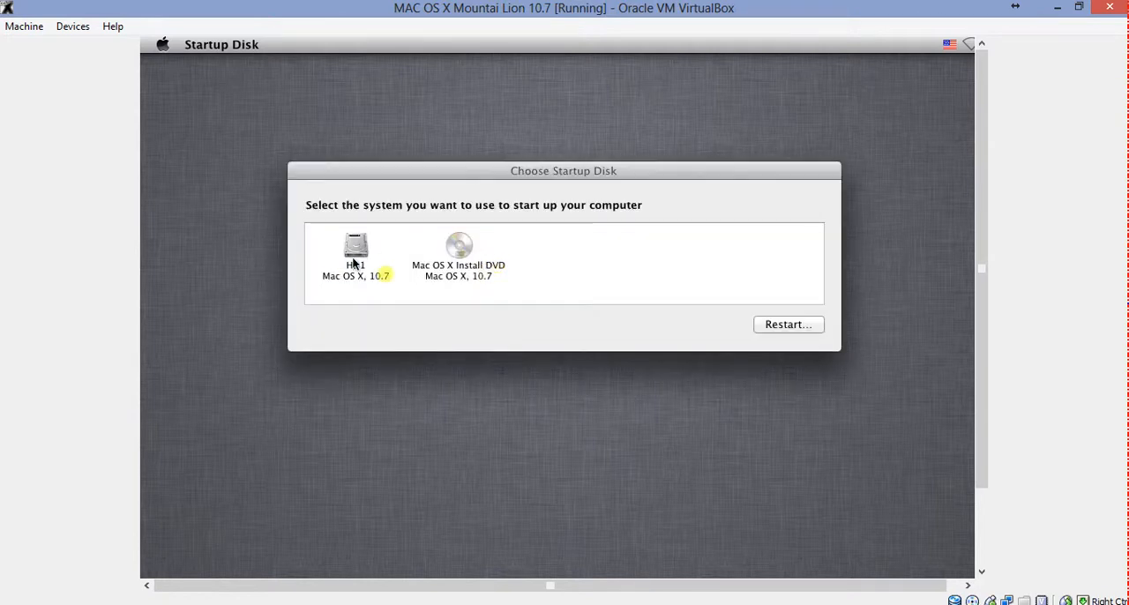
left_click(354, 256)
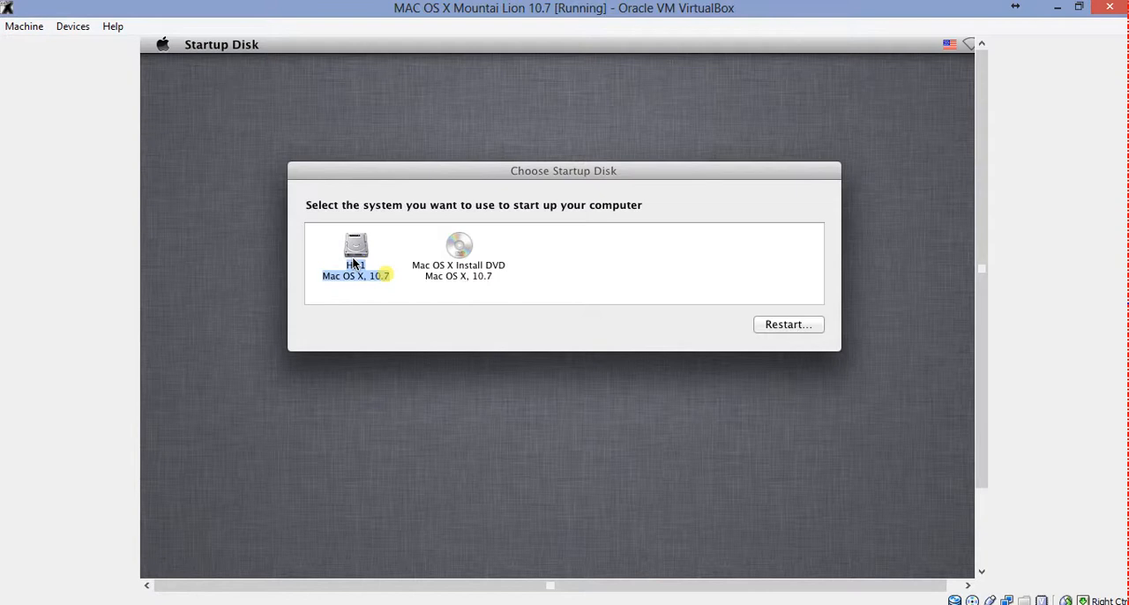
left_click(778, 325)
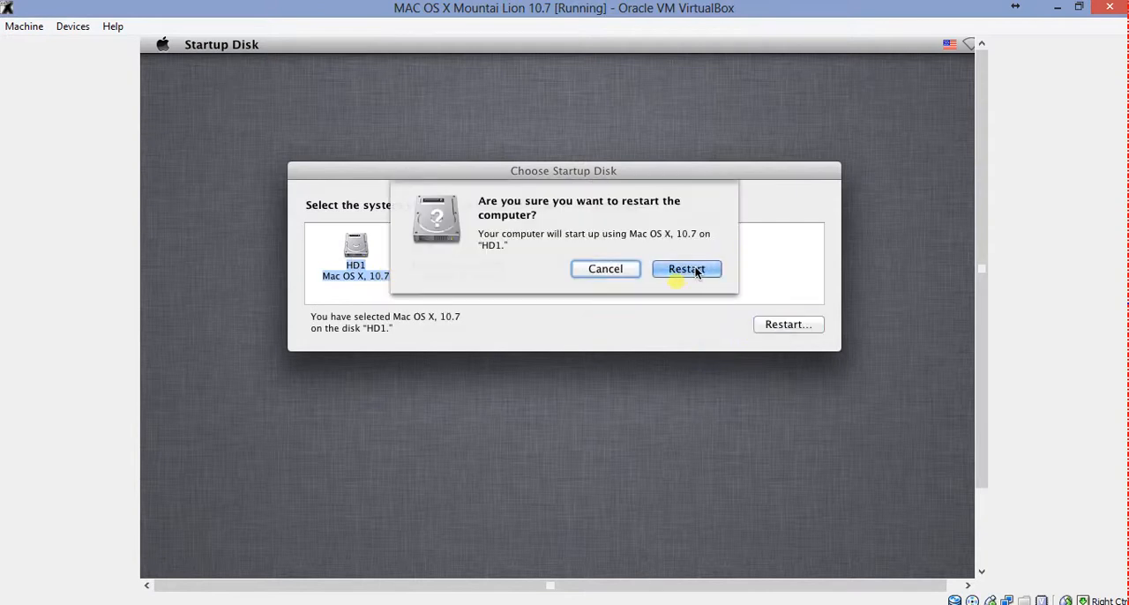
left_click(688, 269)
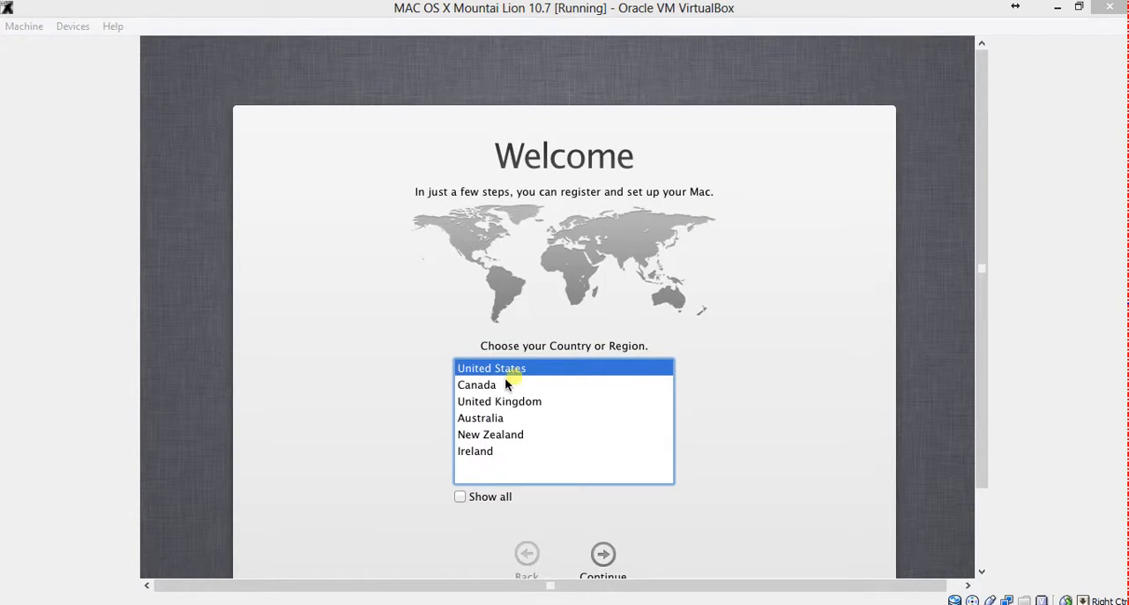
Close the virtual machine at the Welcome screen by powering it off
left_click_drag(987, 477, 987, 521)
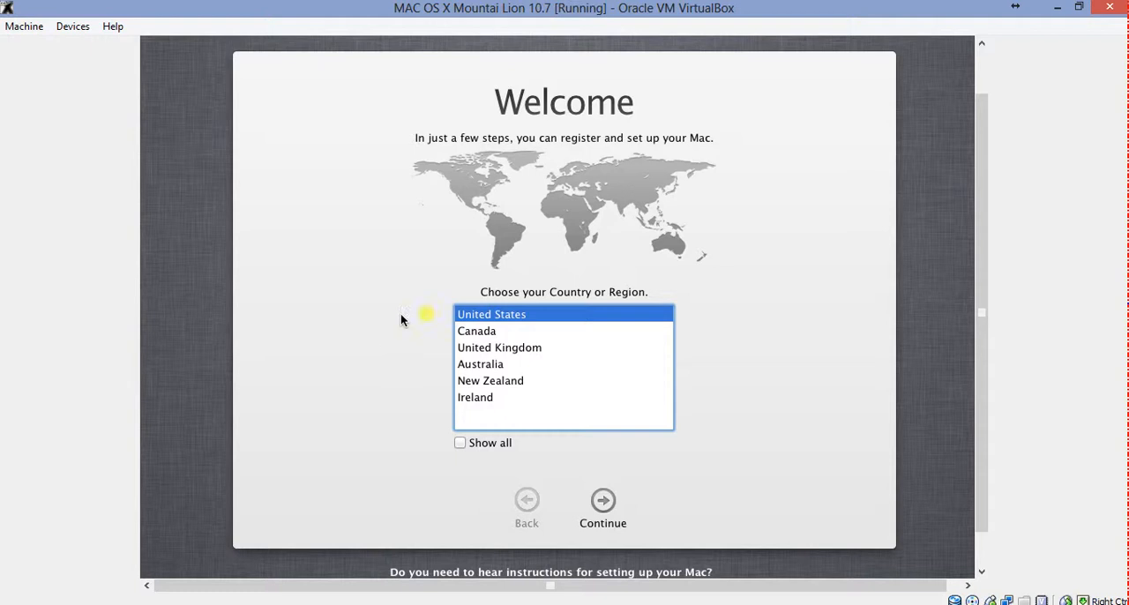
left_click(11, 28)
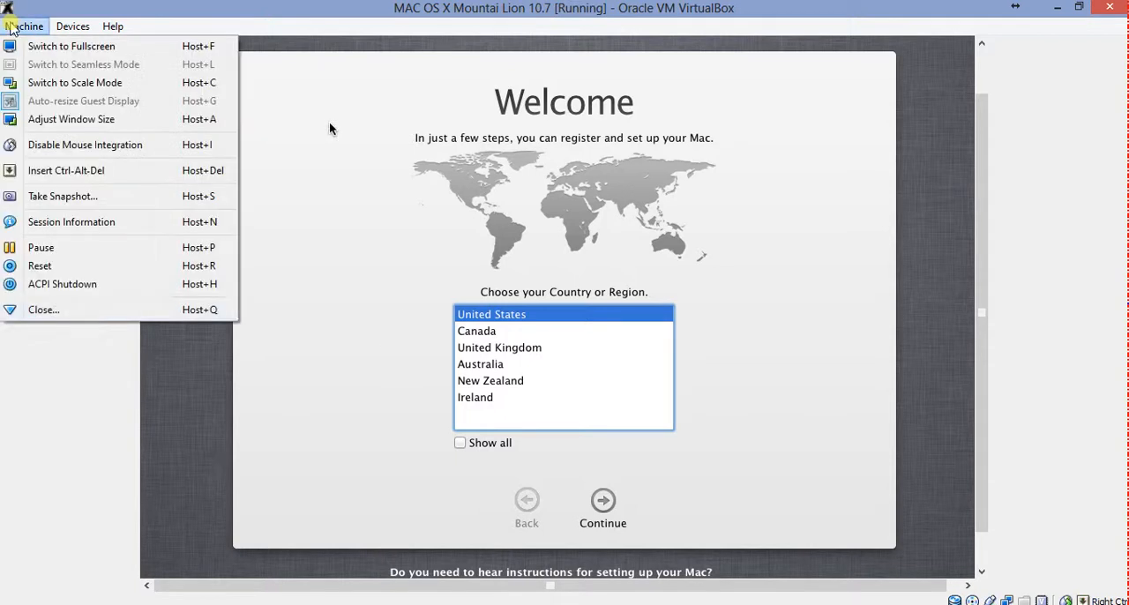
left_click(80, 308)
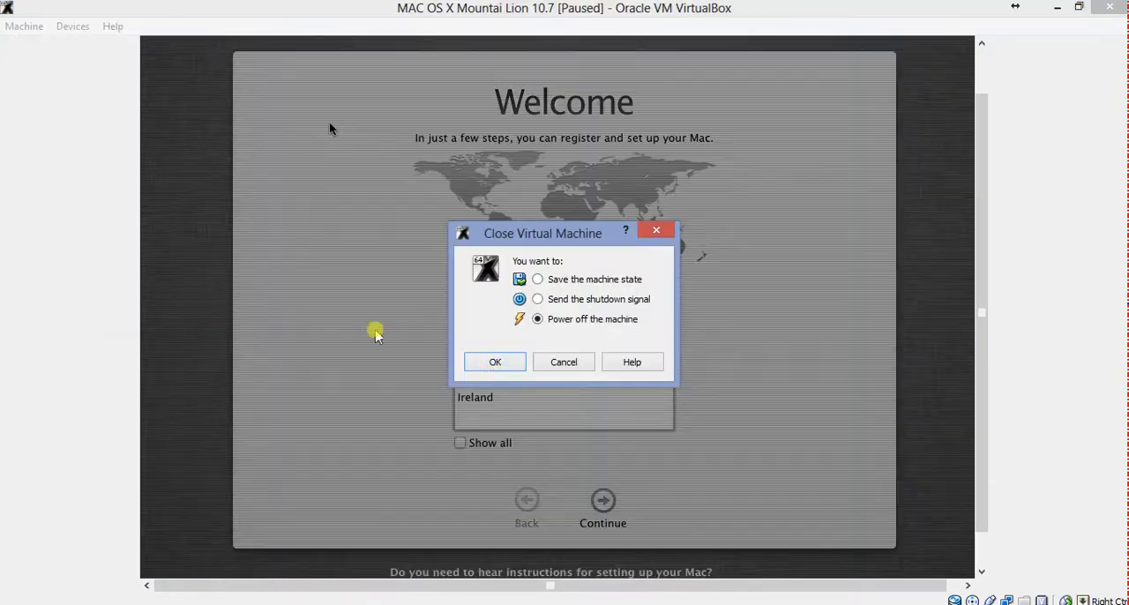
left_click(495, 363)
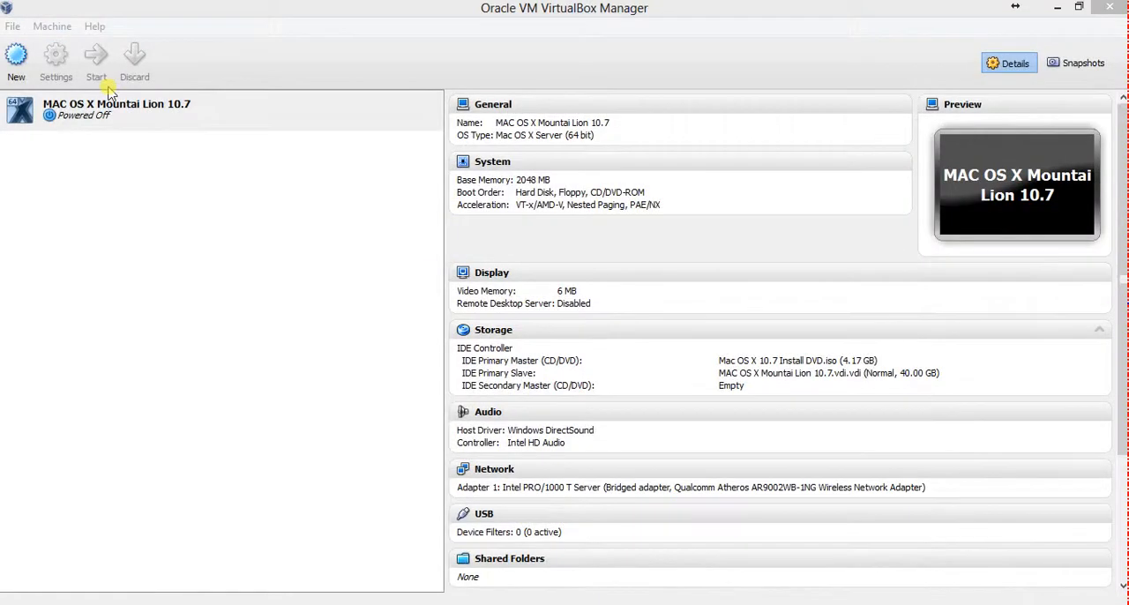
Start the virtual machine again, enter the bootloader's startup options and boot from the HD1 volume
left_click(106, 107)
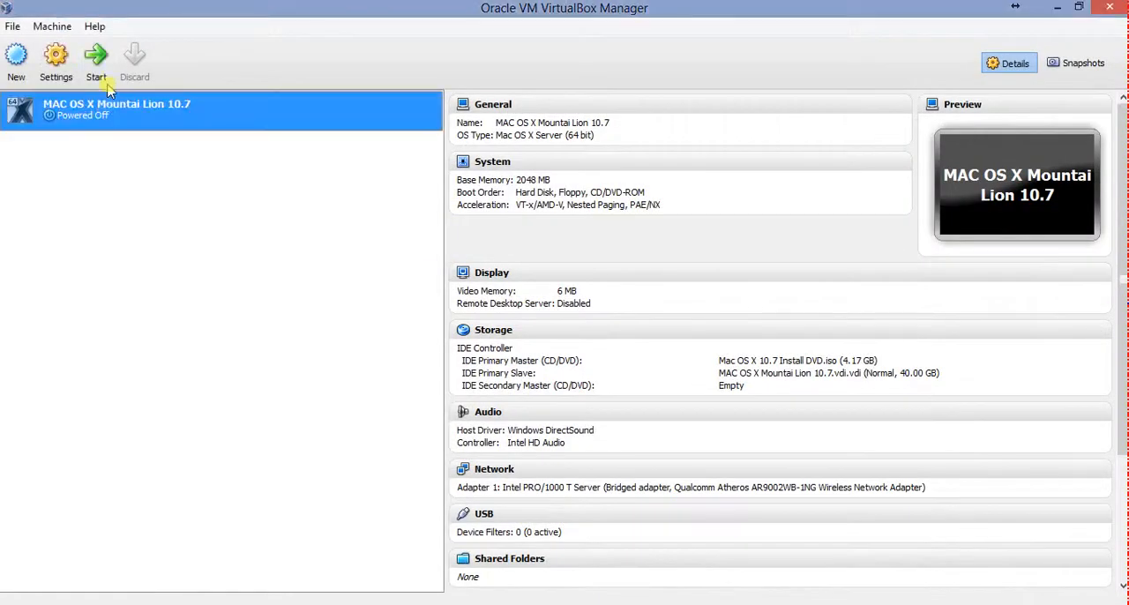
left_click(106, 80)
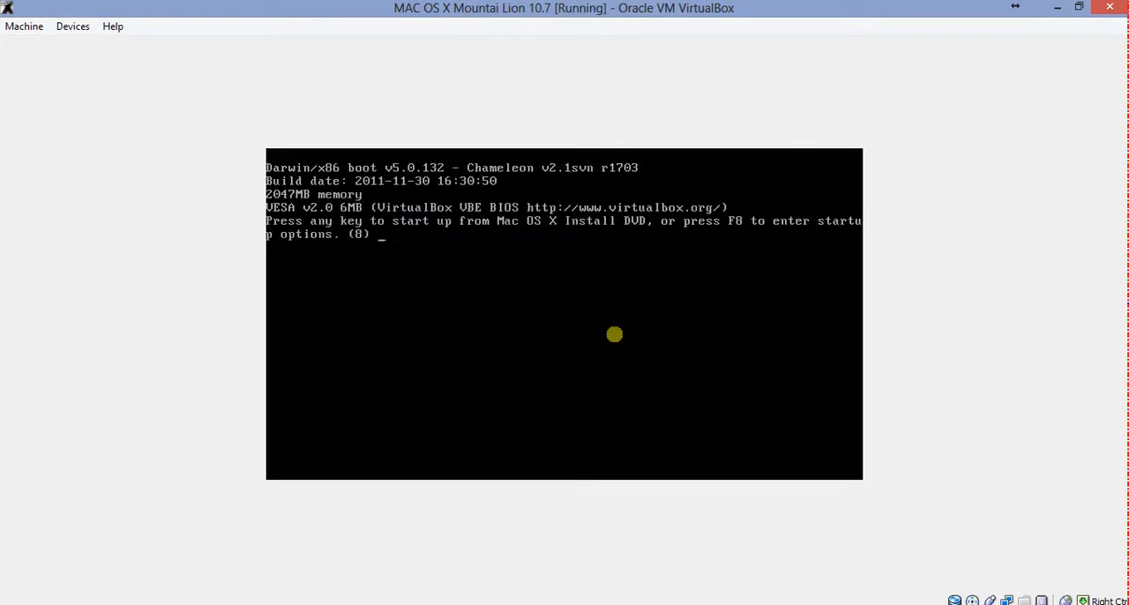
key("F8")
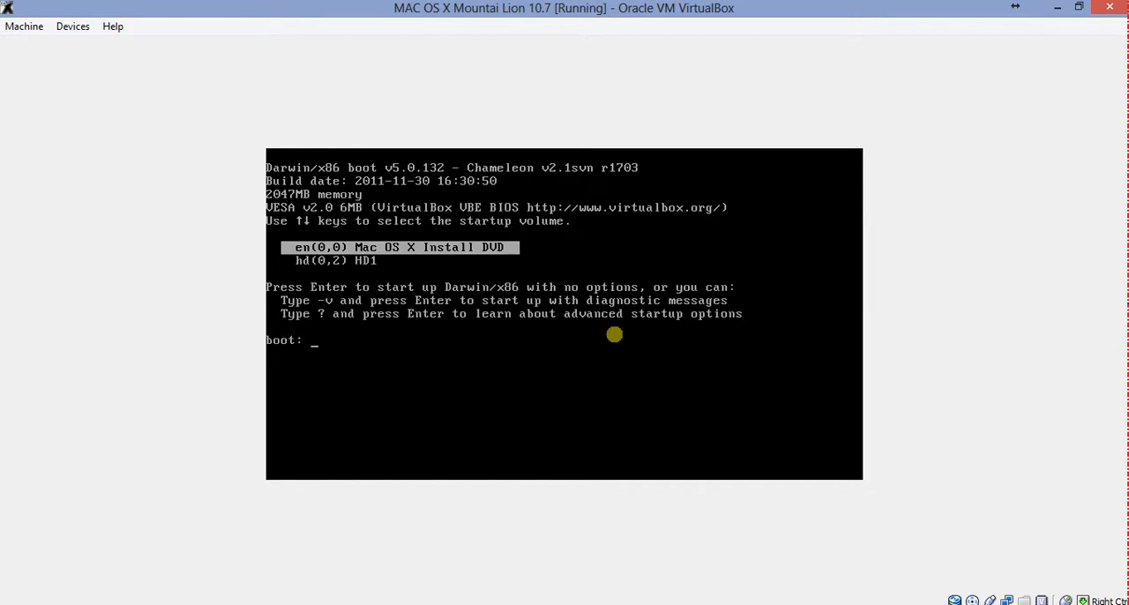
key("Down")
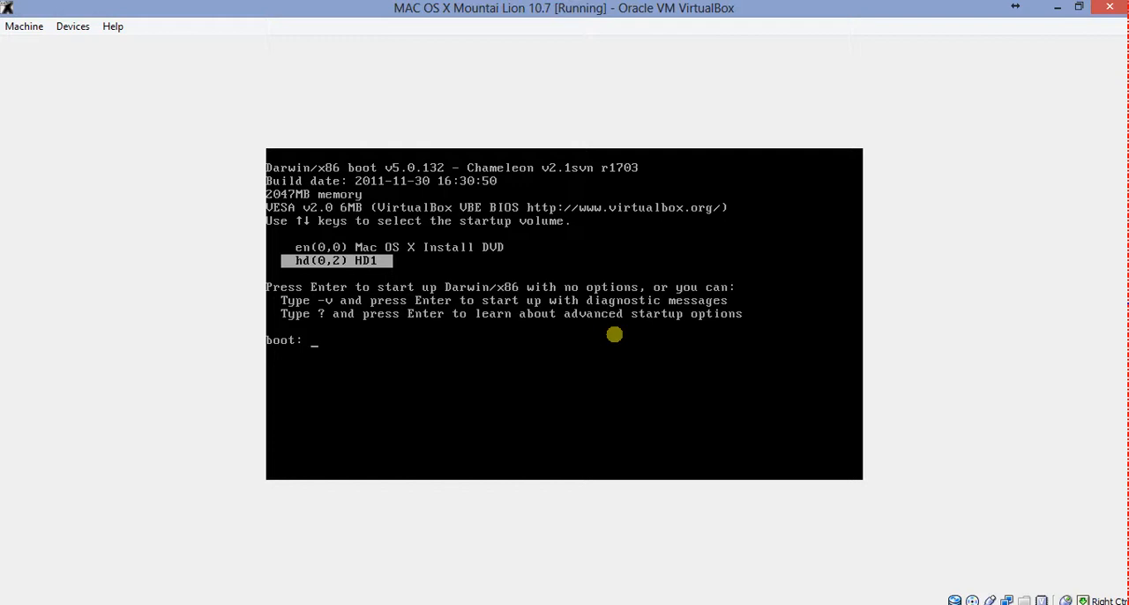
key("Return")
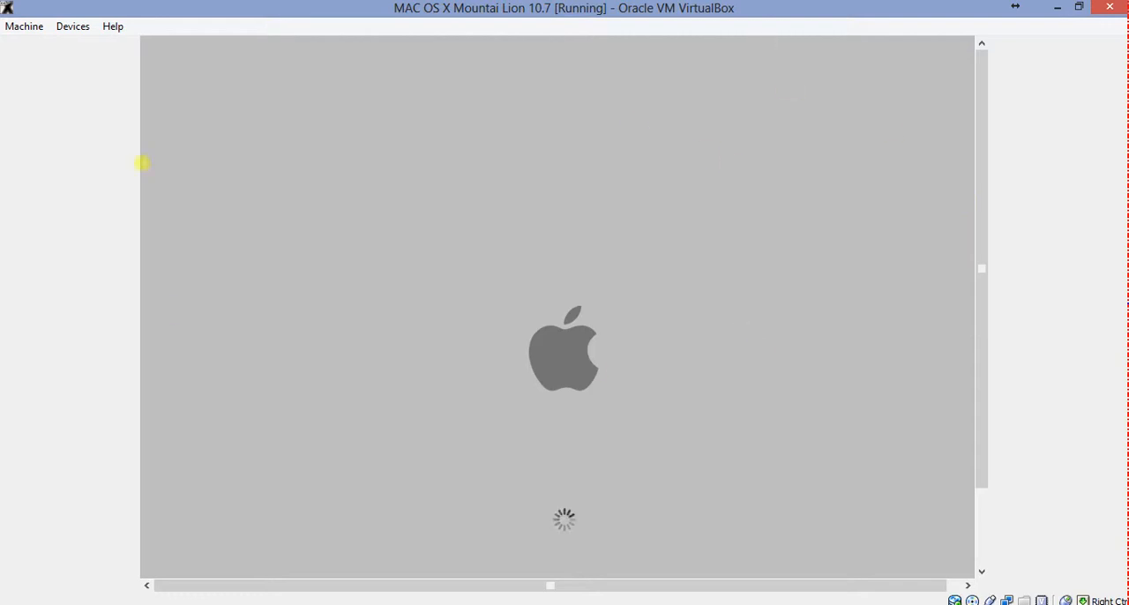
Show all countries on the Welcome page, select India as the country or region and continue
left_click(768, 4)
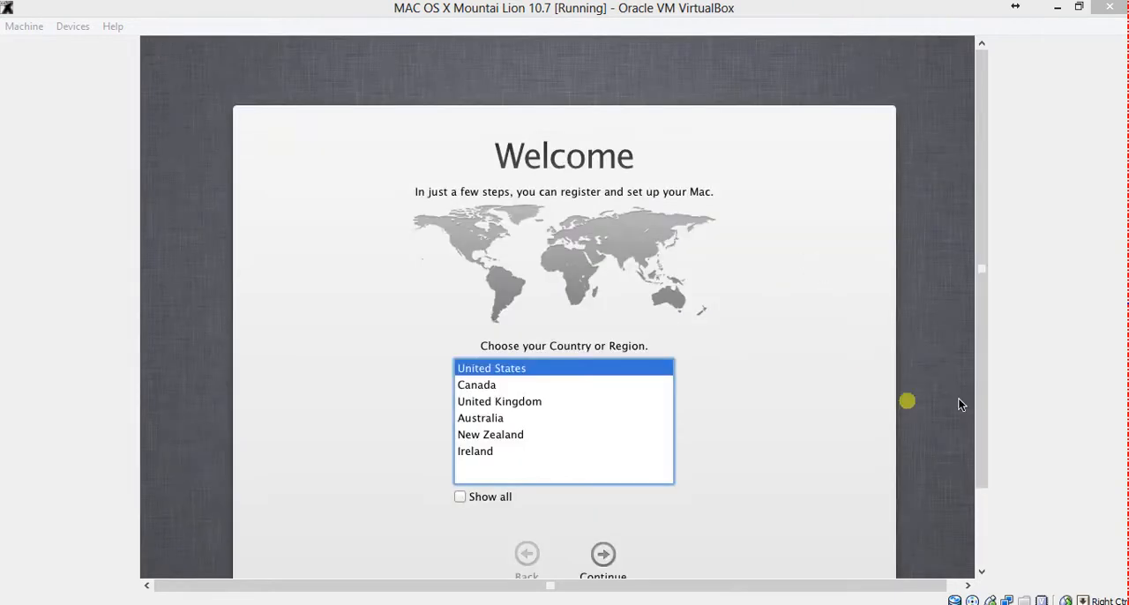
left_click(459, 498)
left_click(517, 452)
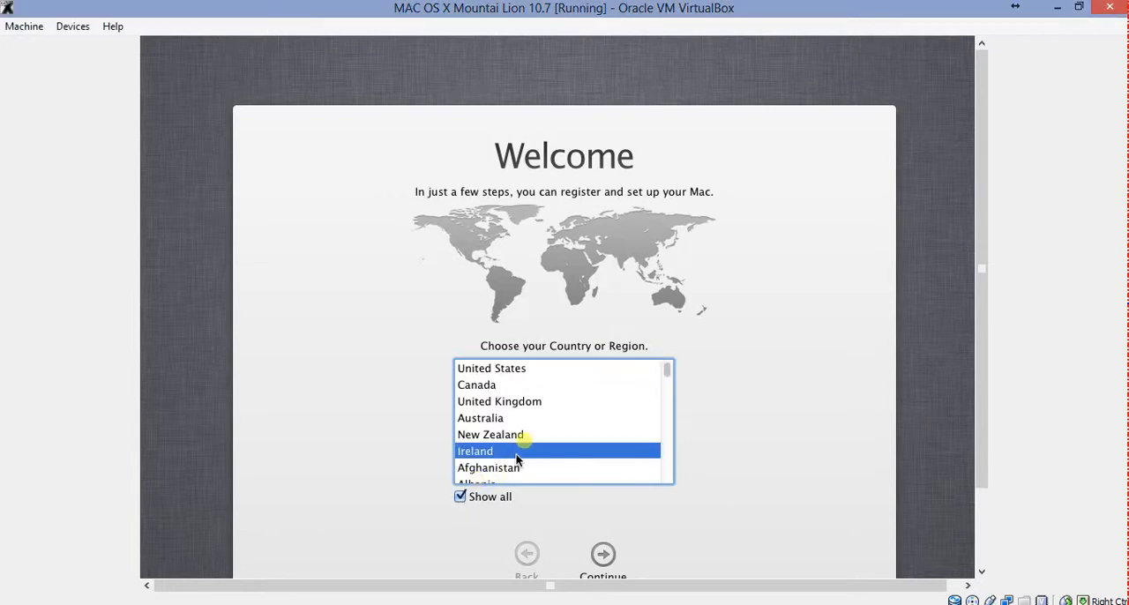
key("i")
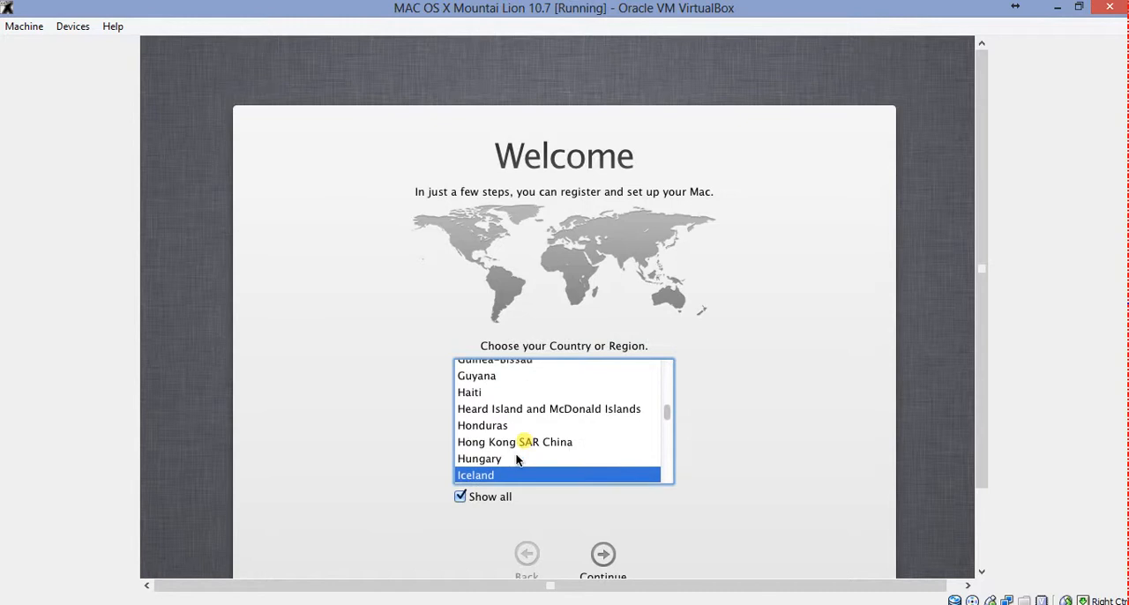
key("n")
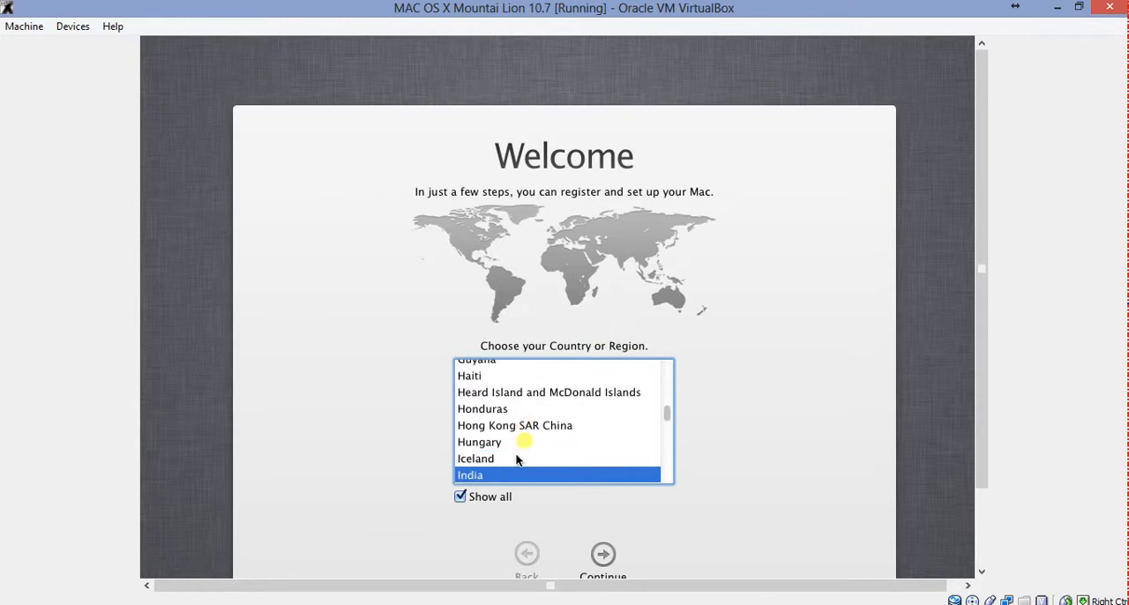
left_click(604, 556)
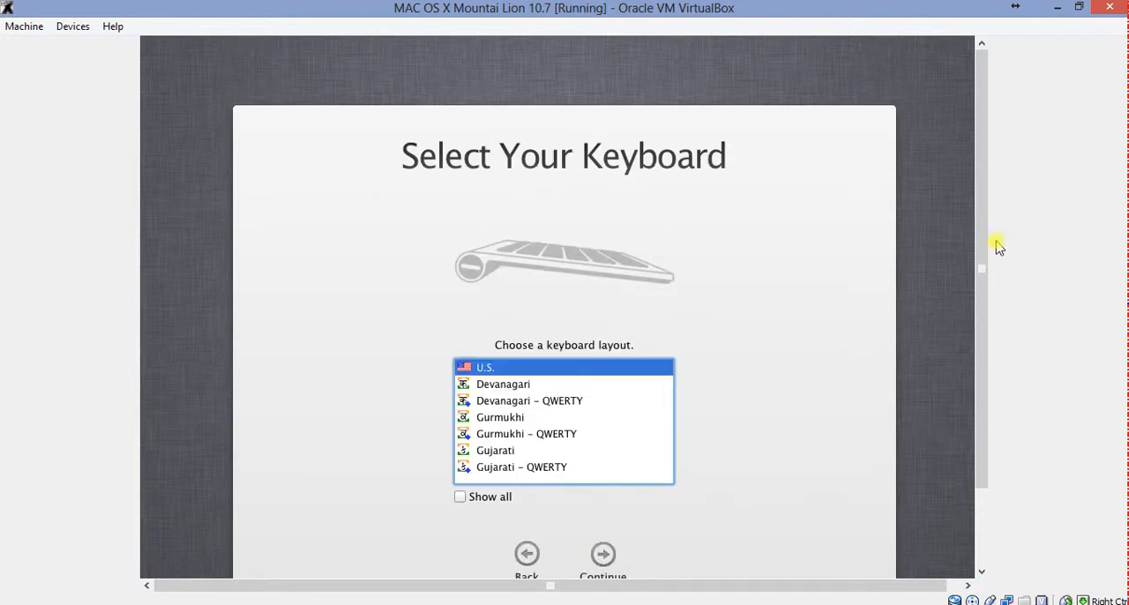
Switch the virtual machine to full screen and try transferring information to this Mac from a Windows PC
key("Control_R+f")
left_click(527, 380)
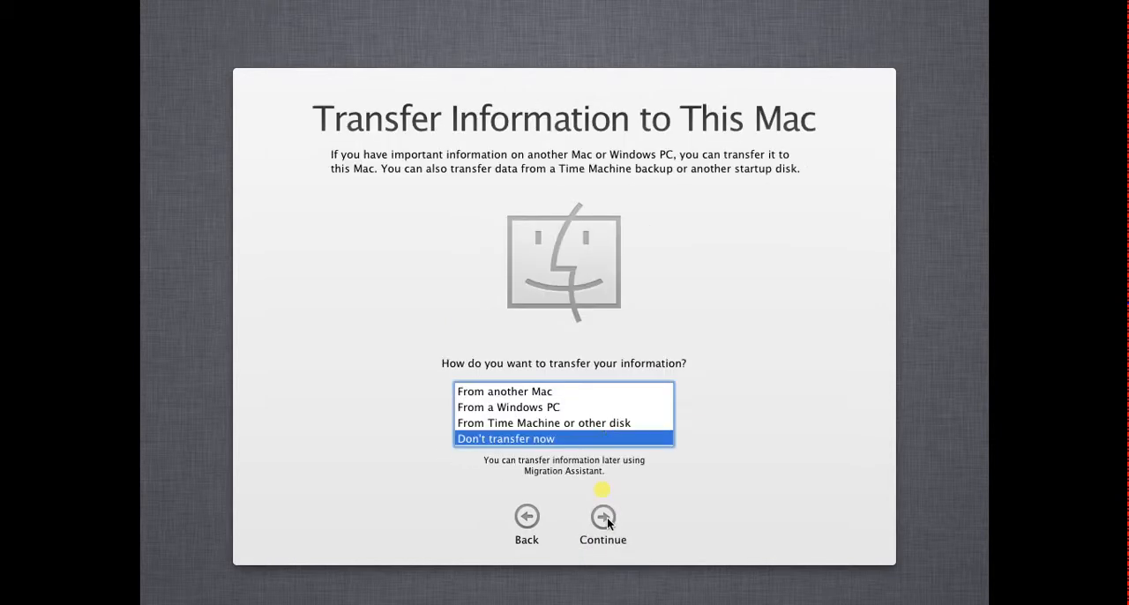
left_click(556, 407)
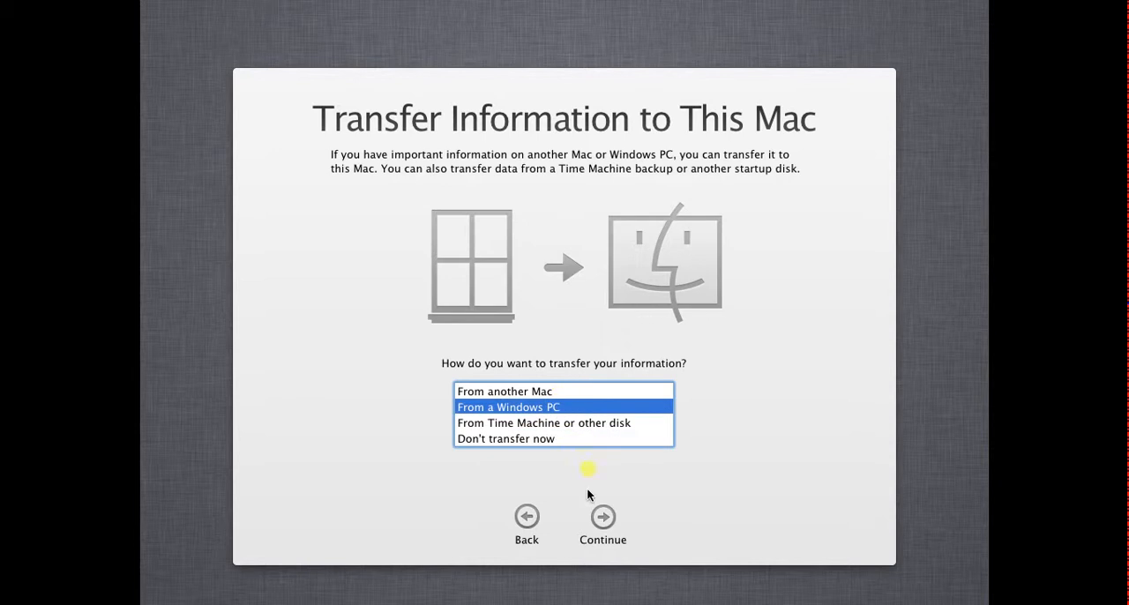
left_click(607, 519)
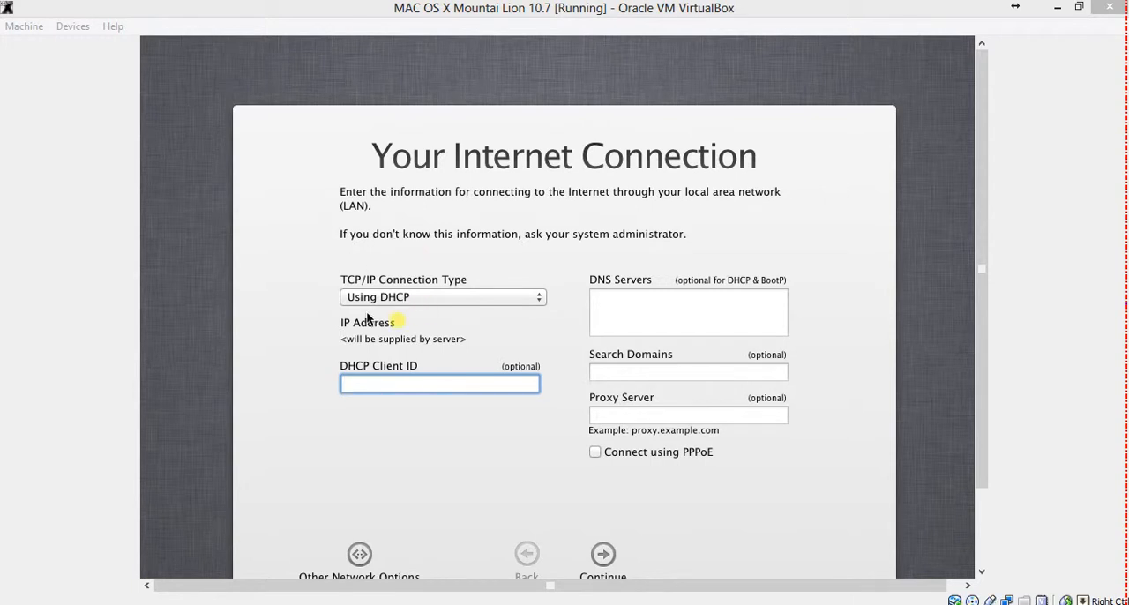
Keep Using DHCP as the TCP/IP connection type for the Internet connection and continue
left_click(414, 295)
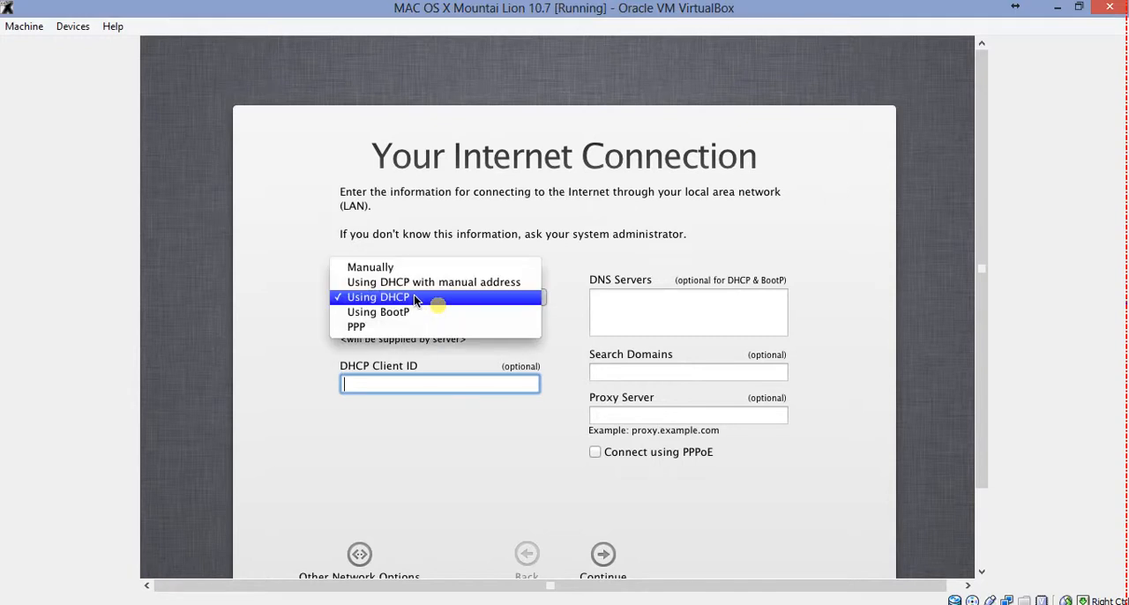
left_click(414, 294)
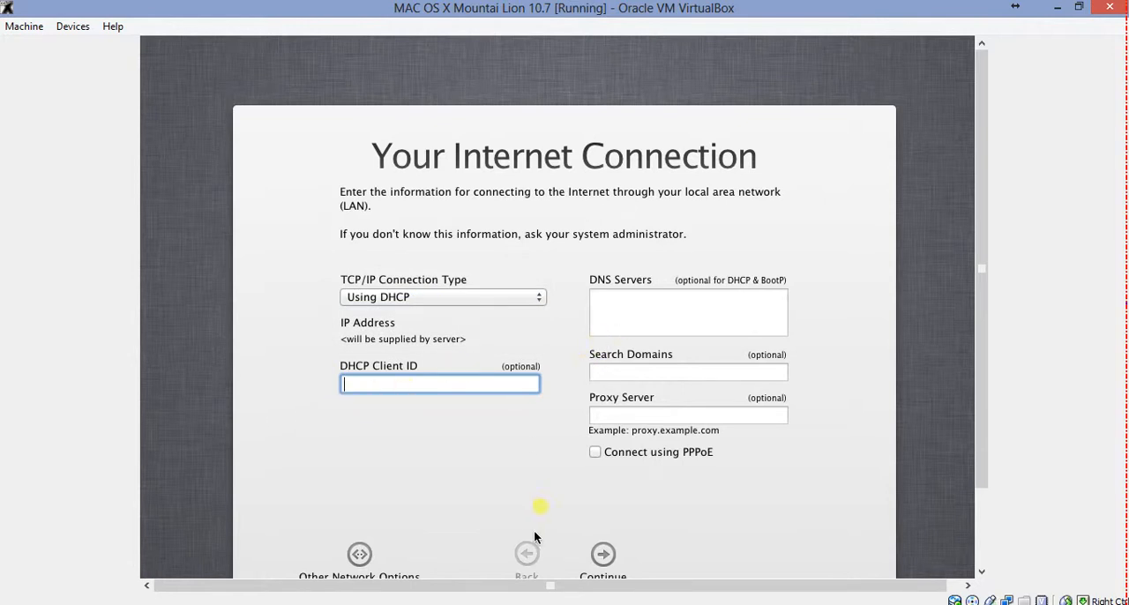
left_click(603, 555)
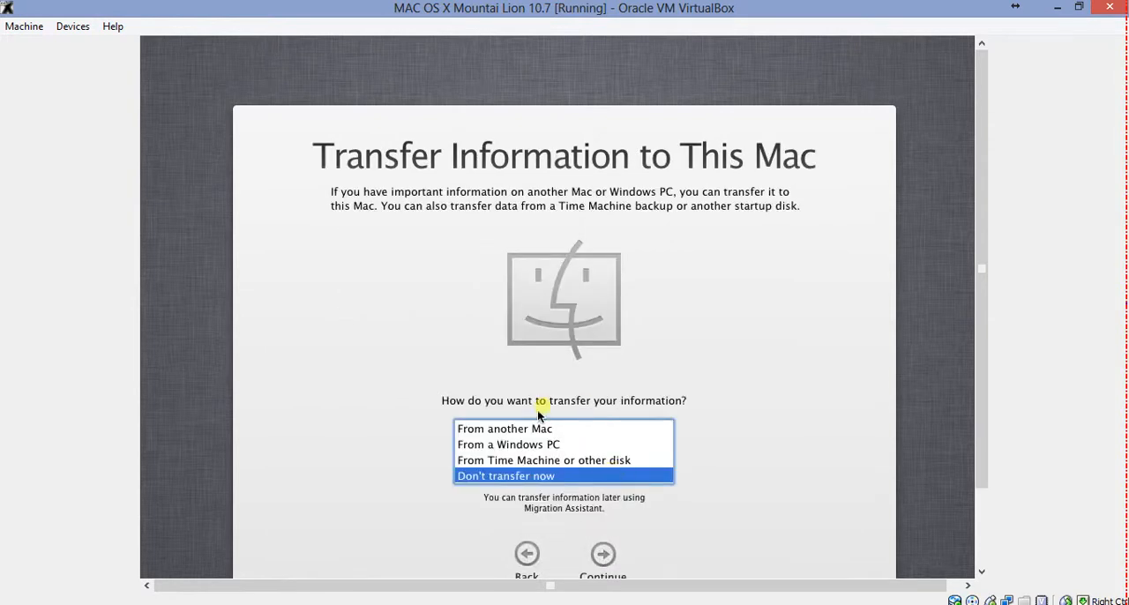
left_click(556, 446)
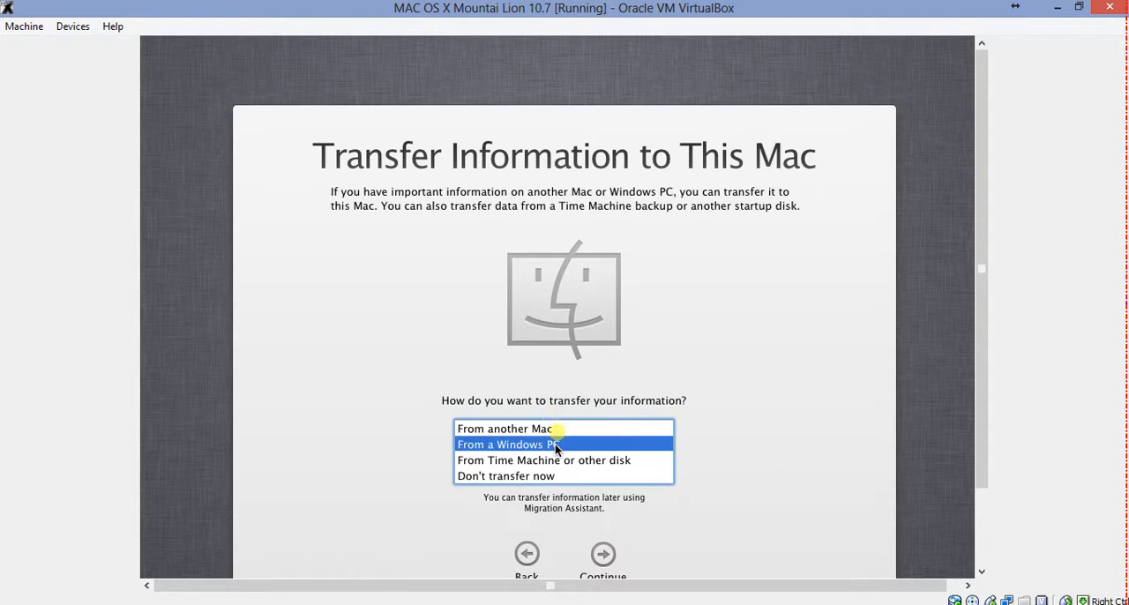
left_click(604, 558)
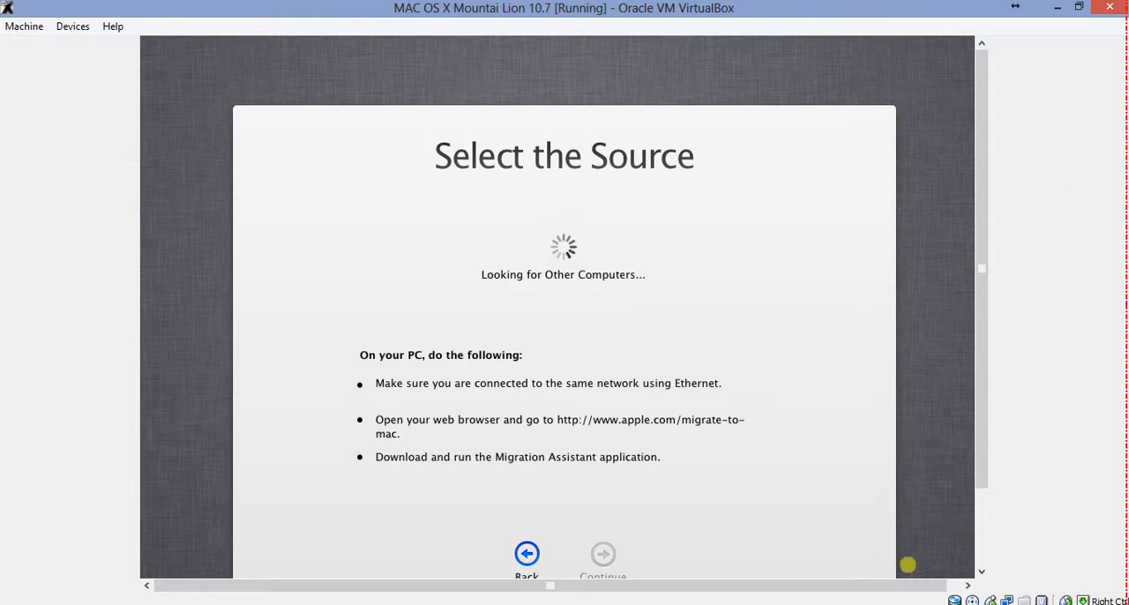
left_click(849, 3)
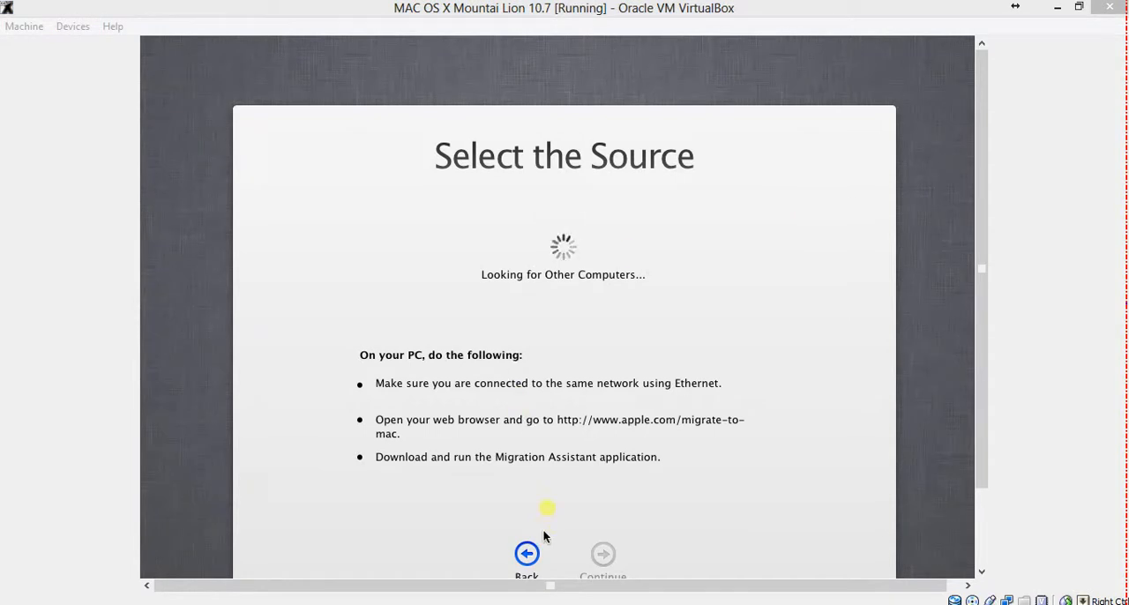
left_click(527, 554)
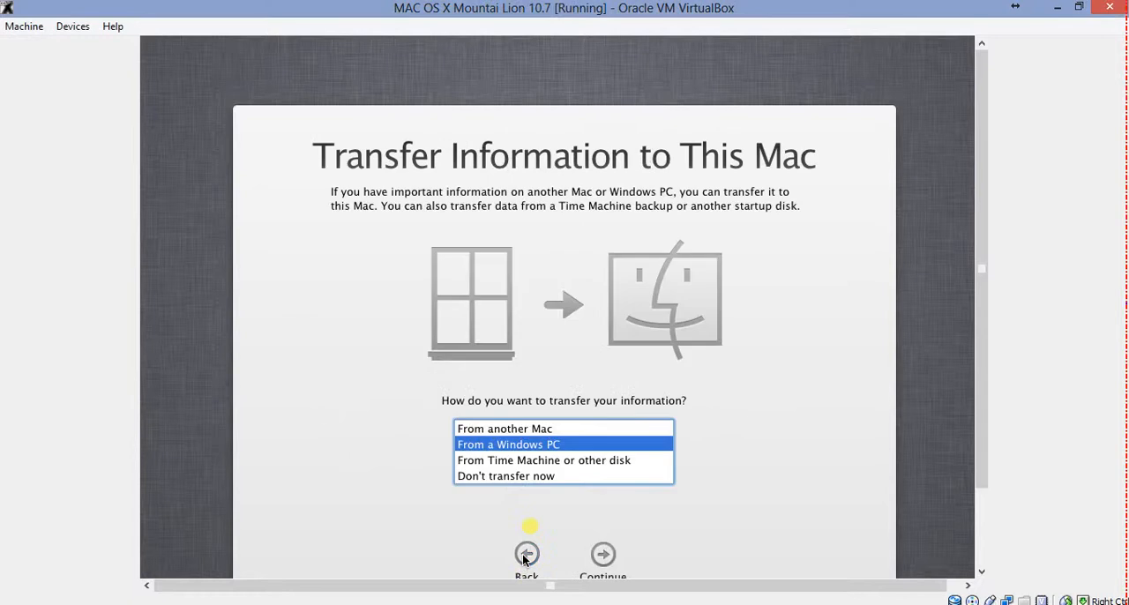
Choose Don't transfer now for the information transfer and continue past the Apple ID page without entering an ID
left_click(532, 477)
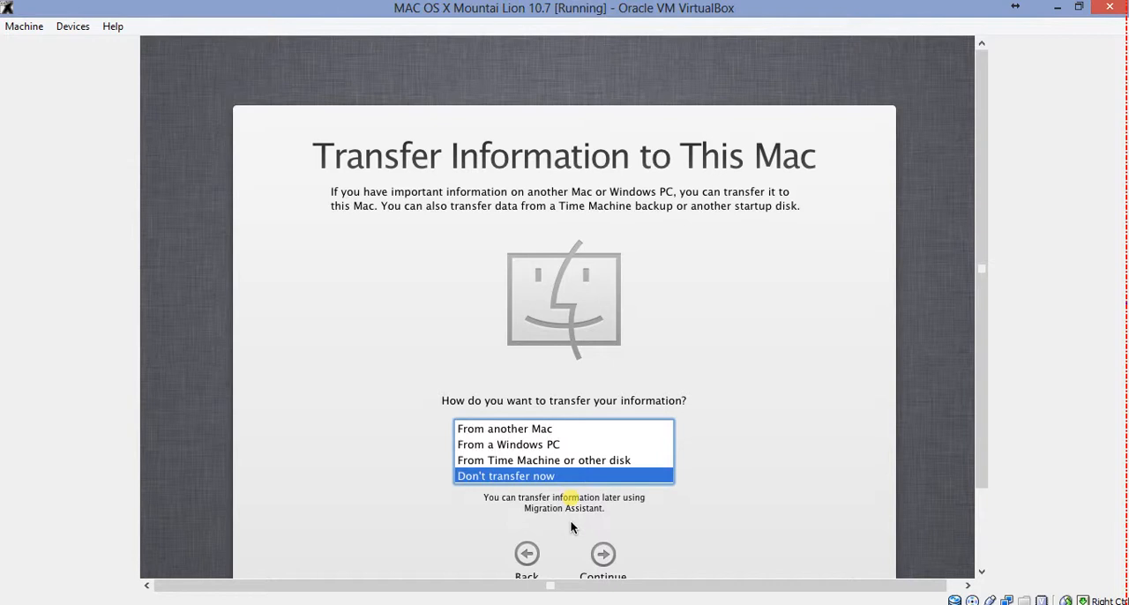
left_click(605, 556)
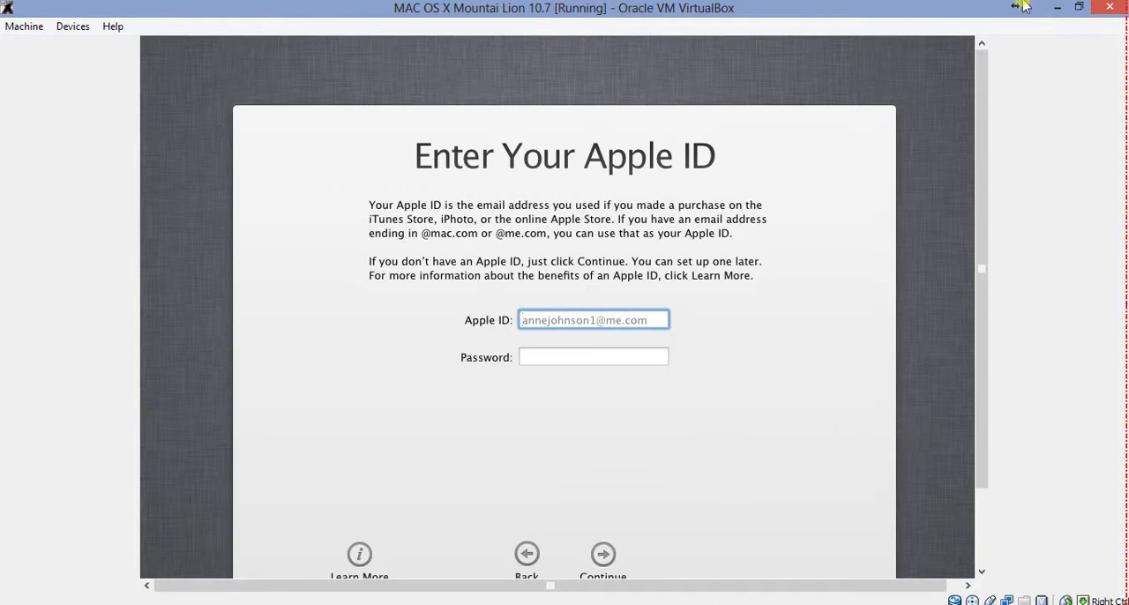
left_click(995, 2)
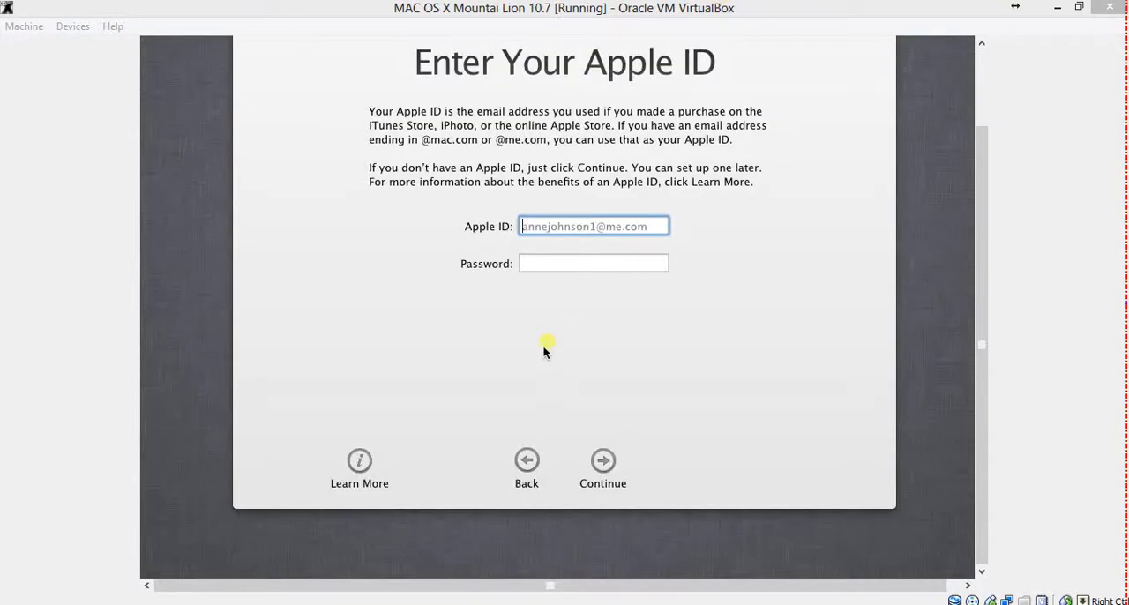
left_click(603, 463)
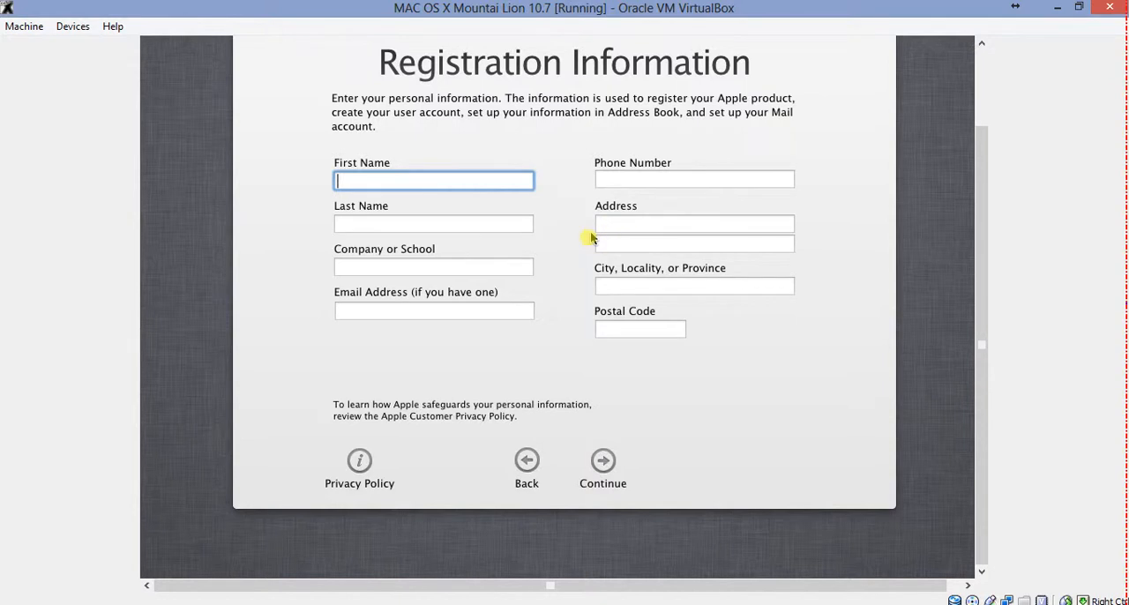
Fill in the registration form with name, company Personal, e-mail, phone, address, city and postal code, and continue
left_click(629, 3)
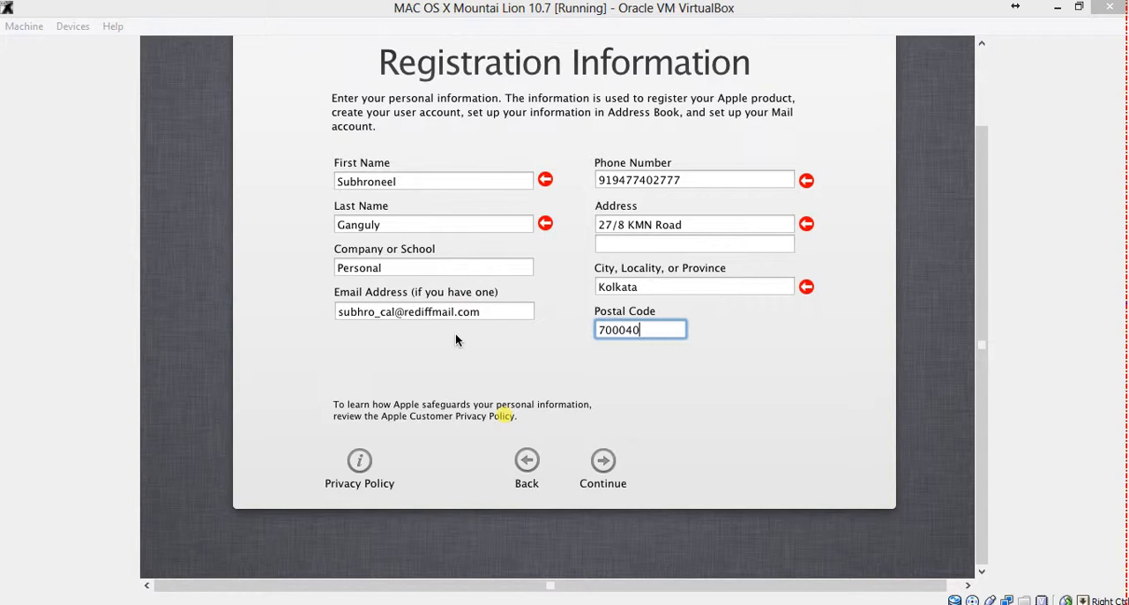
left_click(595, 464)
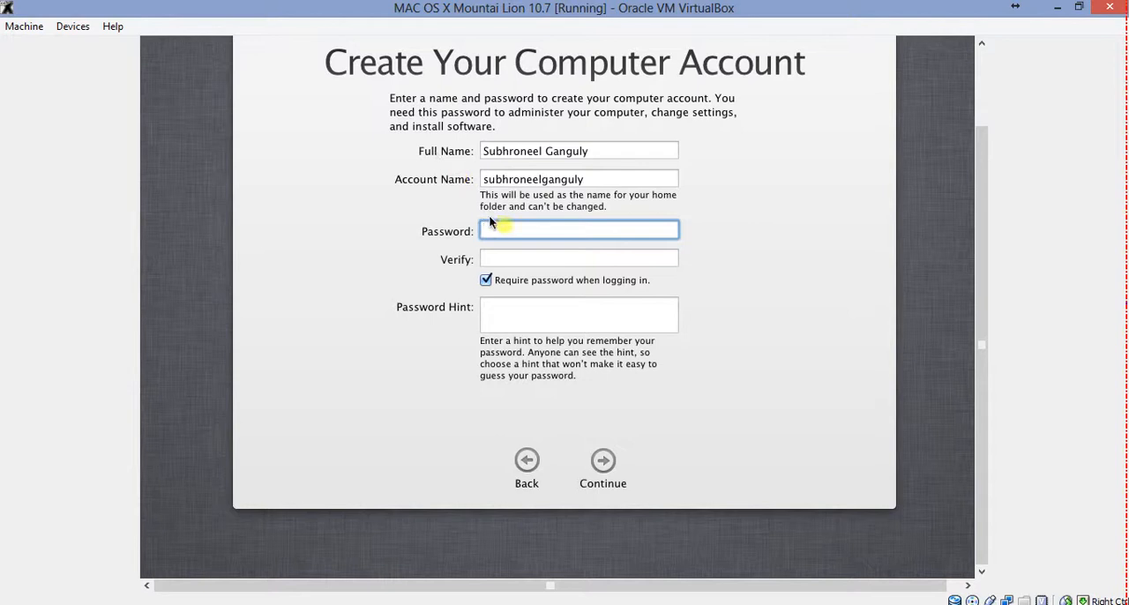
Create the computer account by entering and verifying the account password, adding a password hint and continuing
type("••••••")
left_click(497, 256)
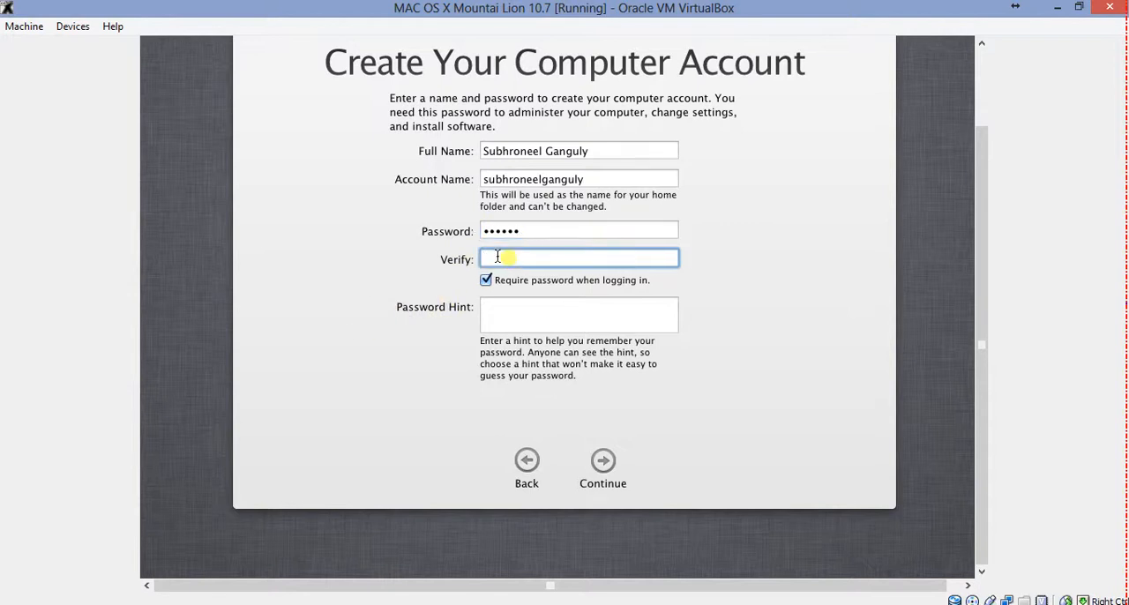
type("••••••")
left_click(508, 306)
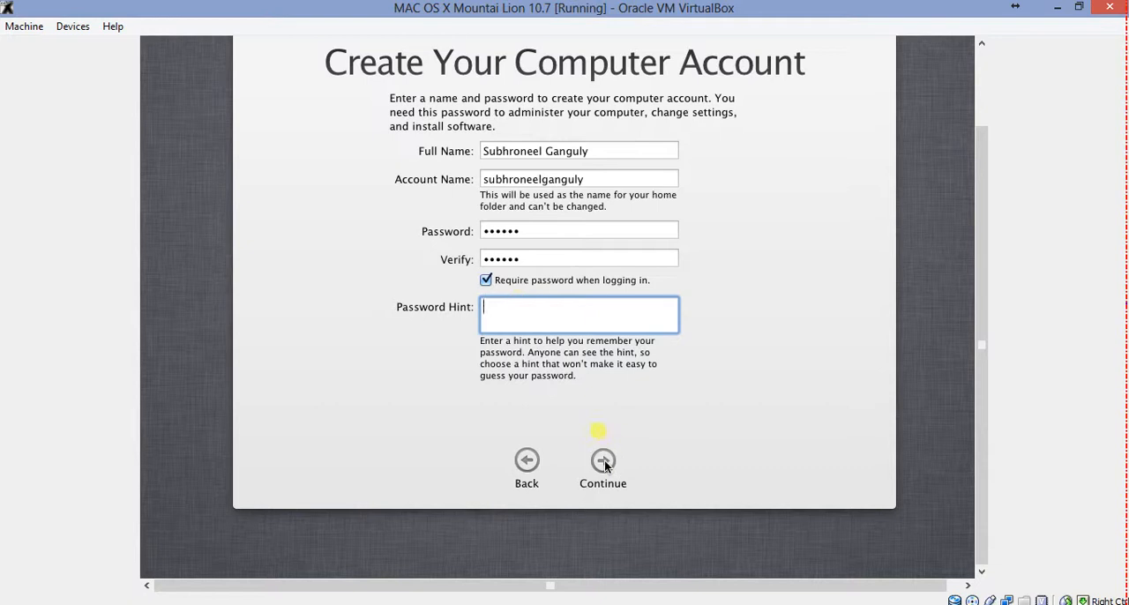
left_click(604, 460)
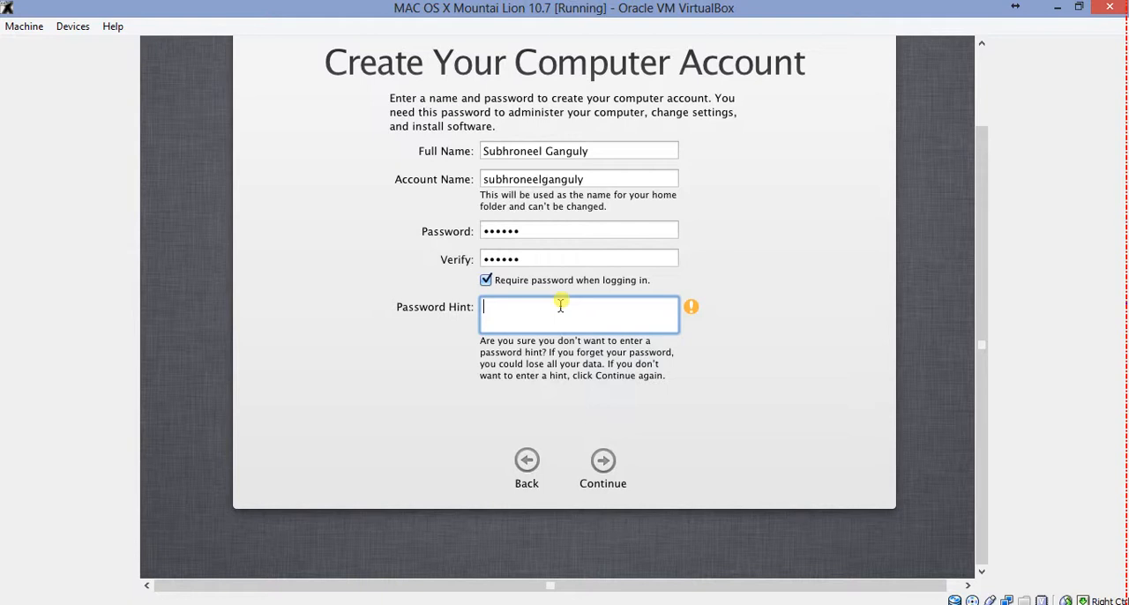
type("s0s")
left_click(609, 461)
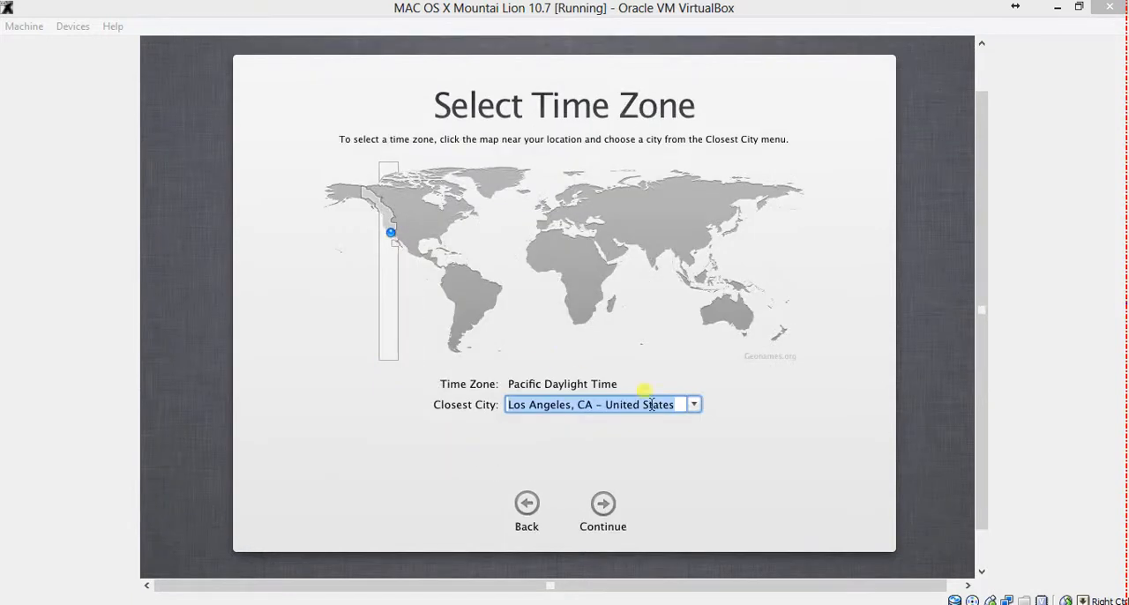
Look through the closest city list, keep Los Angeles, CA – United States for the time zone and continue
left_click(695, 407)
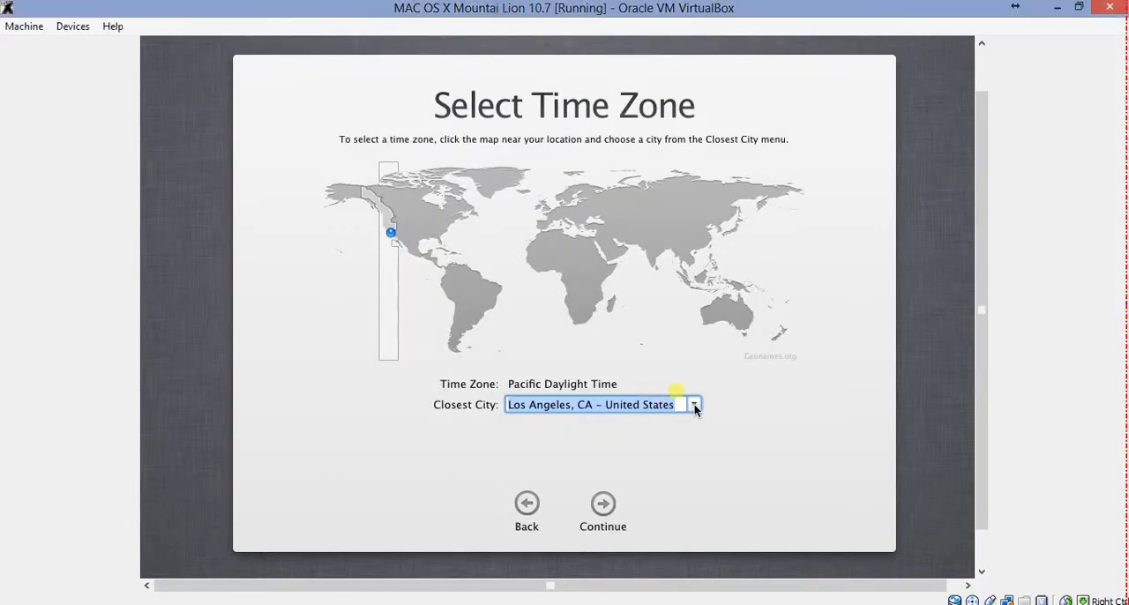
left_click(694, 407)
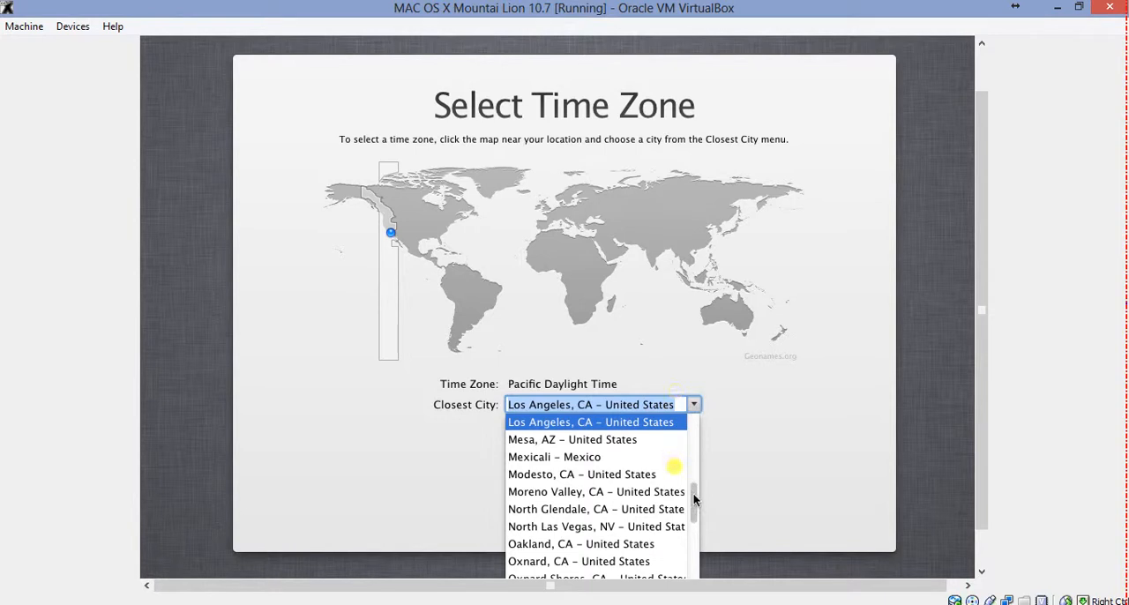
left_click_drag(694, 499, 671, 545)
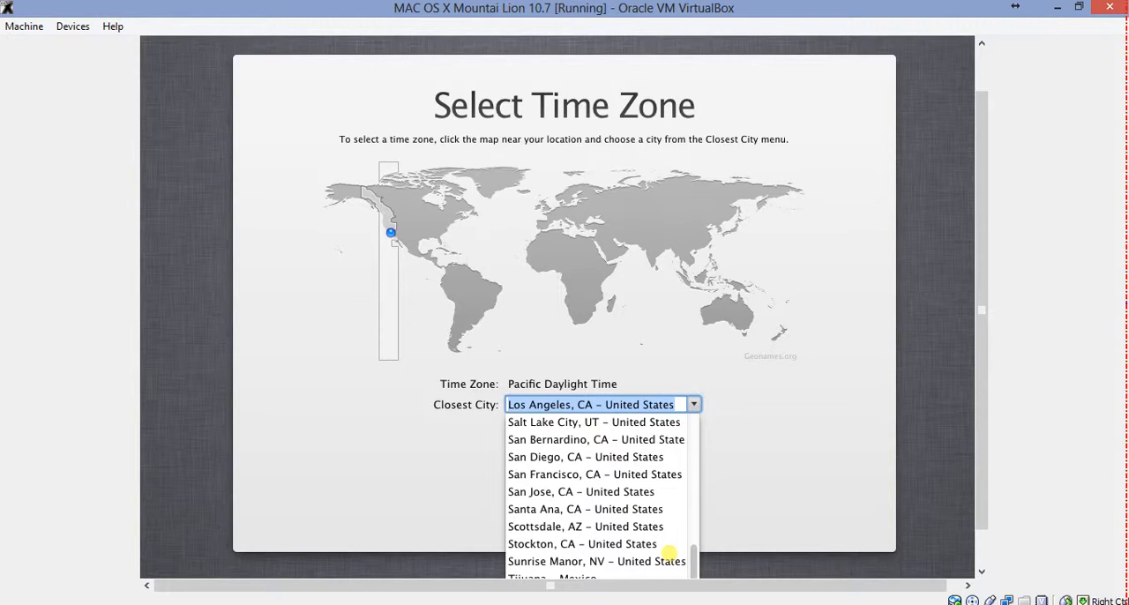
left_click(514, 249)
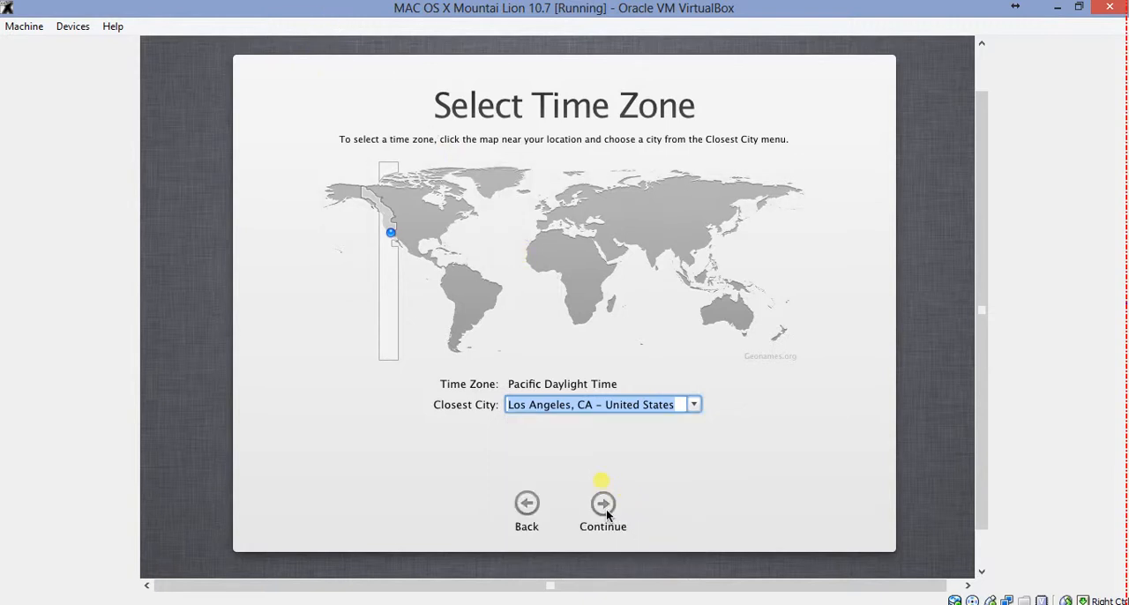
left_click(606, 509)
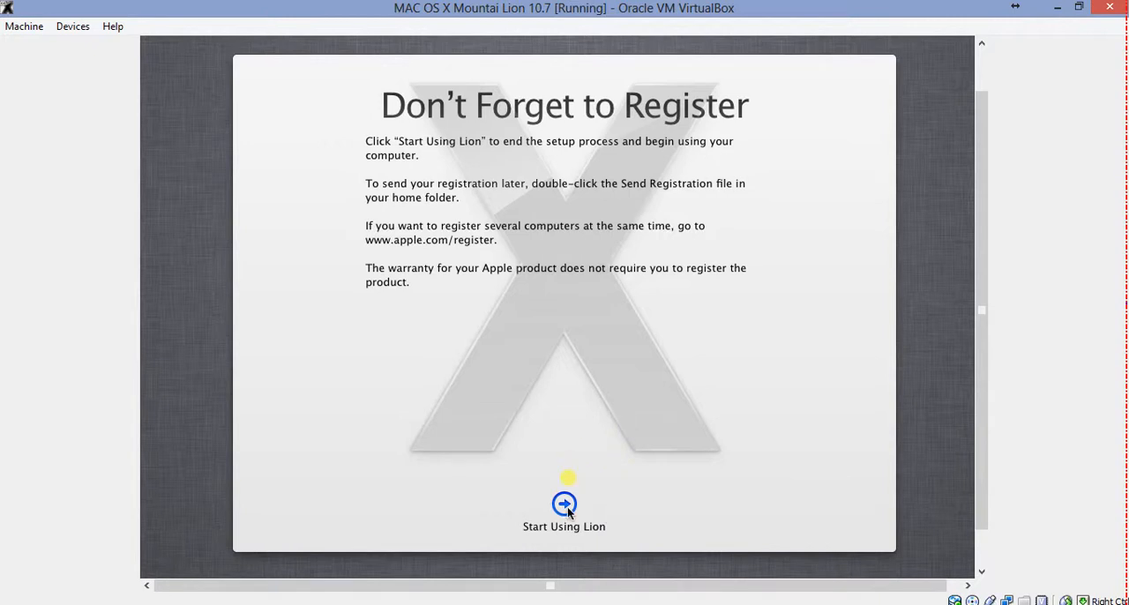
Finish the setup by starting to use Lion and log in to the new account with the account password
left_click(565, 504)
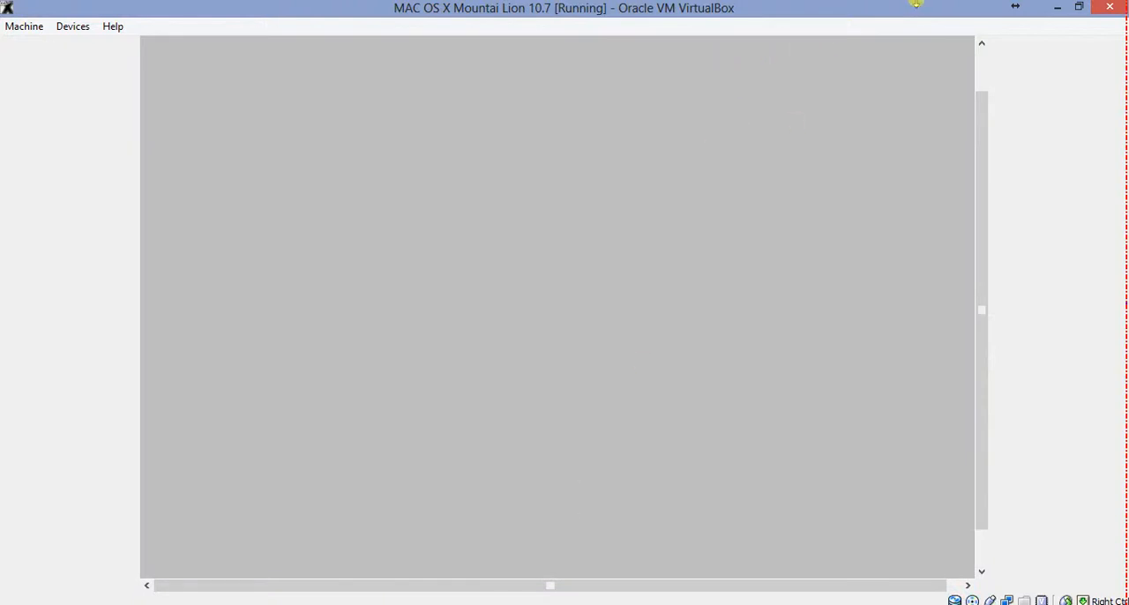
left_click(916, 3)
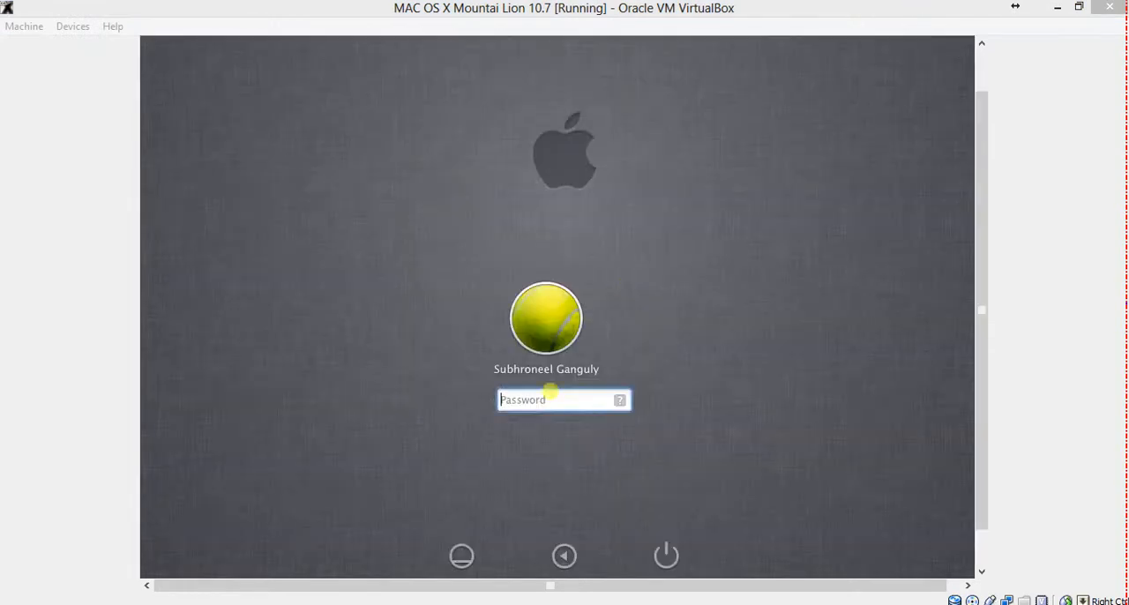
left_click(556, 387)
type("******")
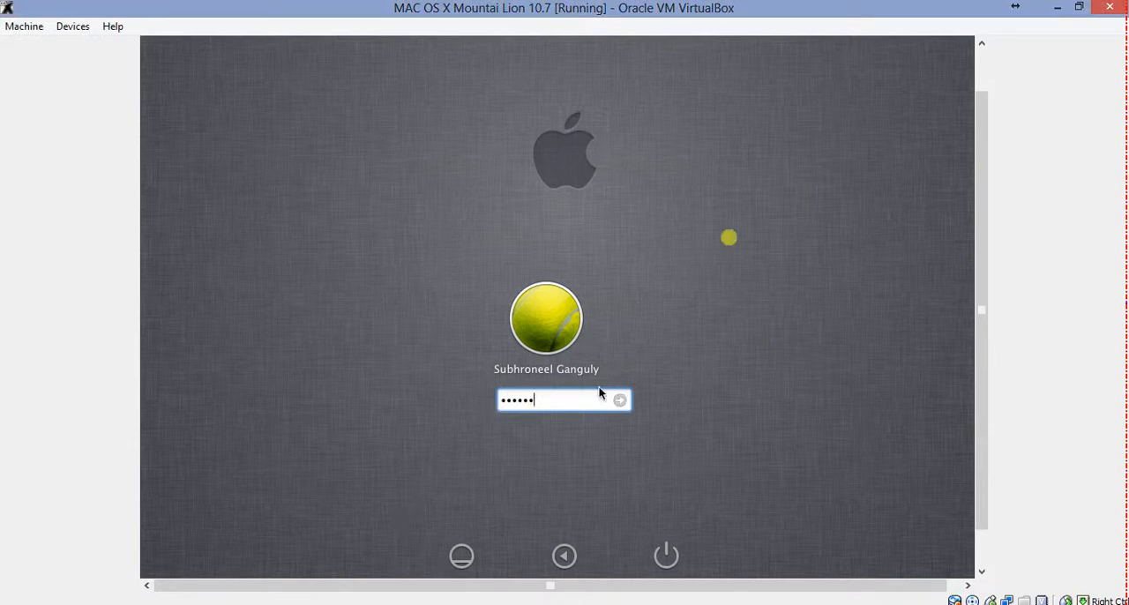
key("Return")
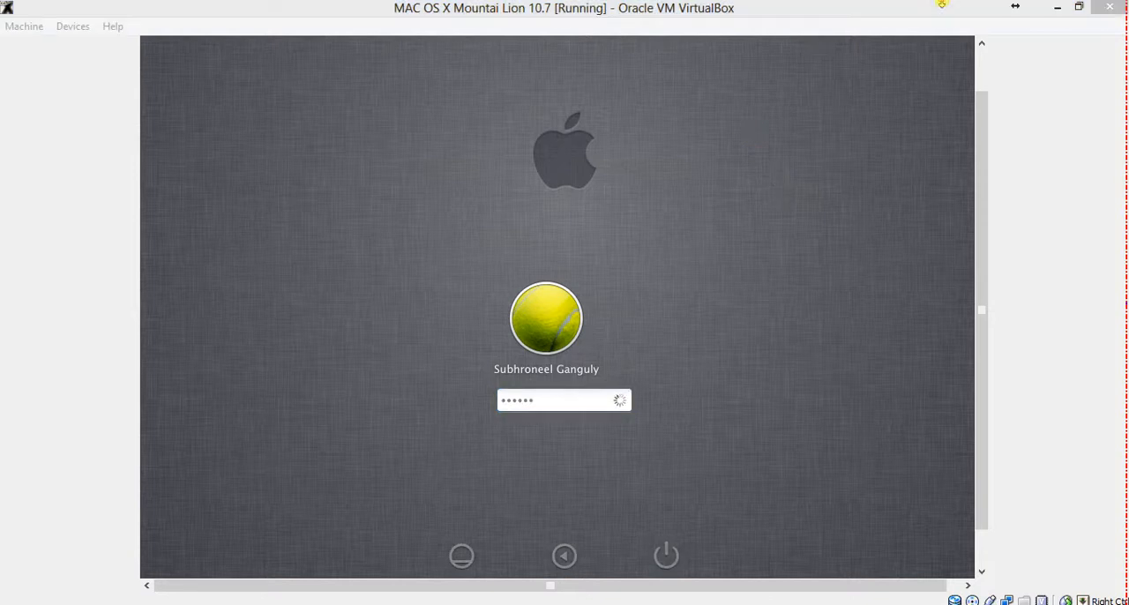
Switch the virtual machine to full screen and confirm the notice
left_click(917, 44)
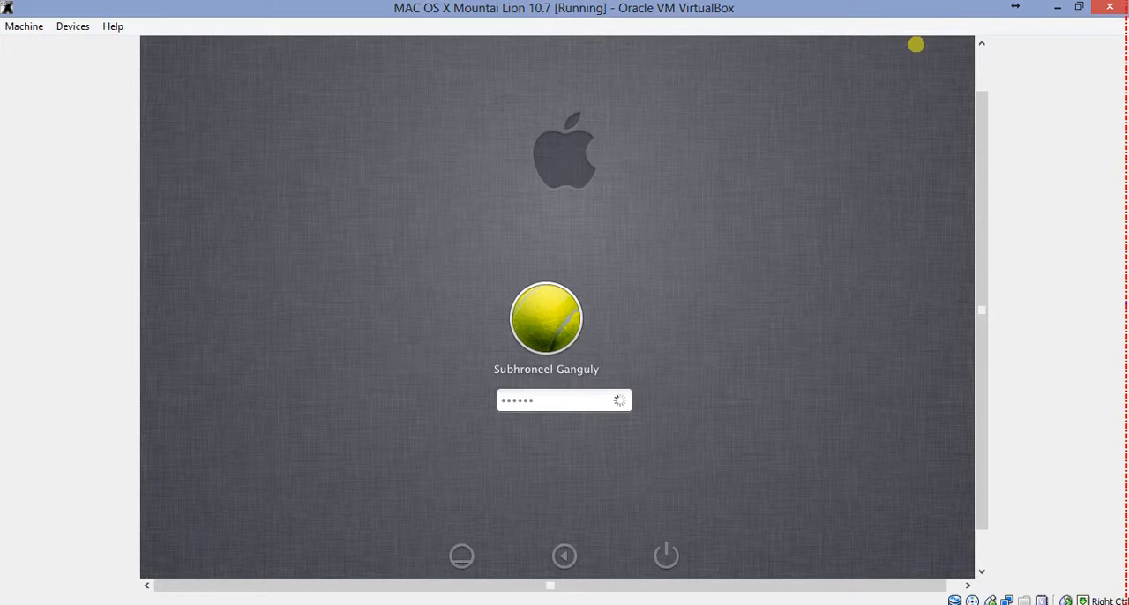
key("ctrl+f")
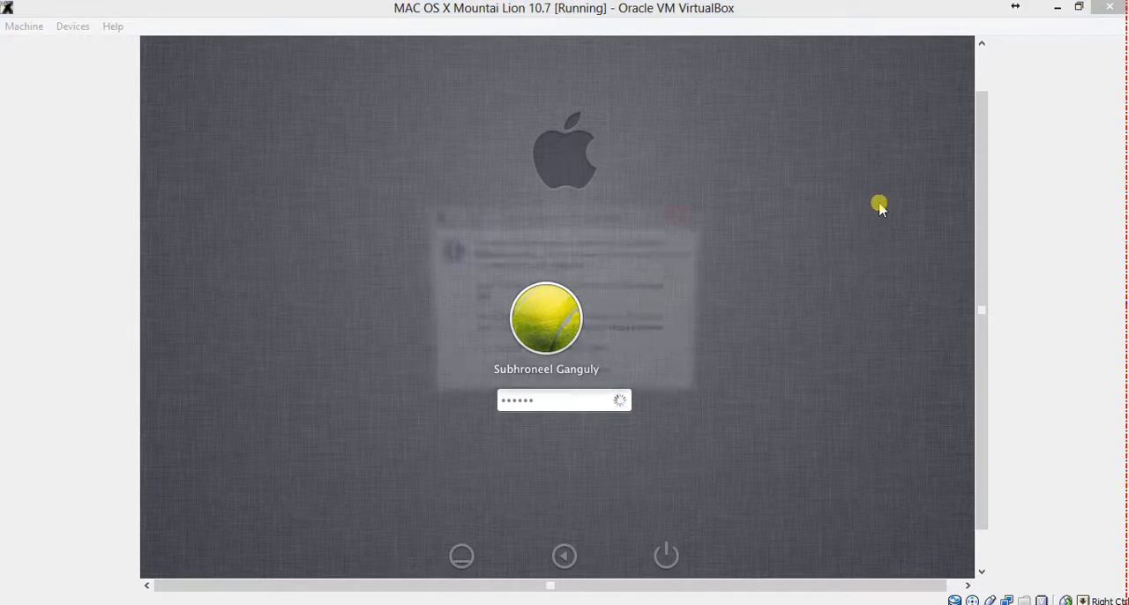
key("Return")
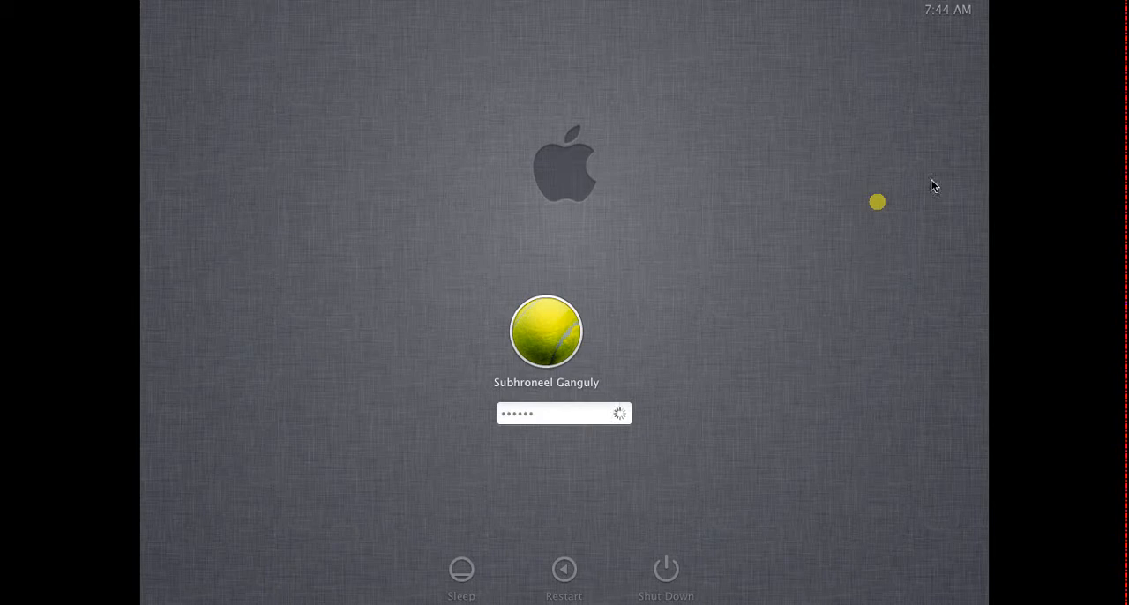